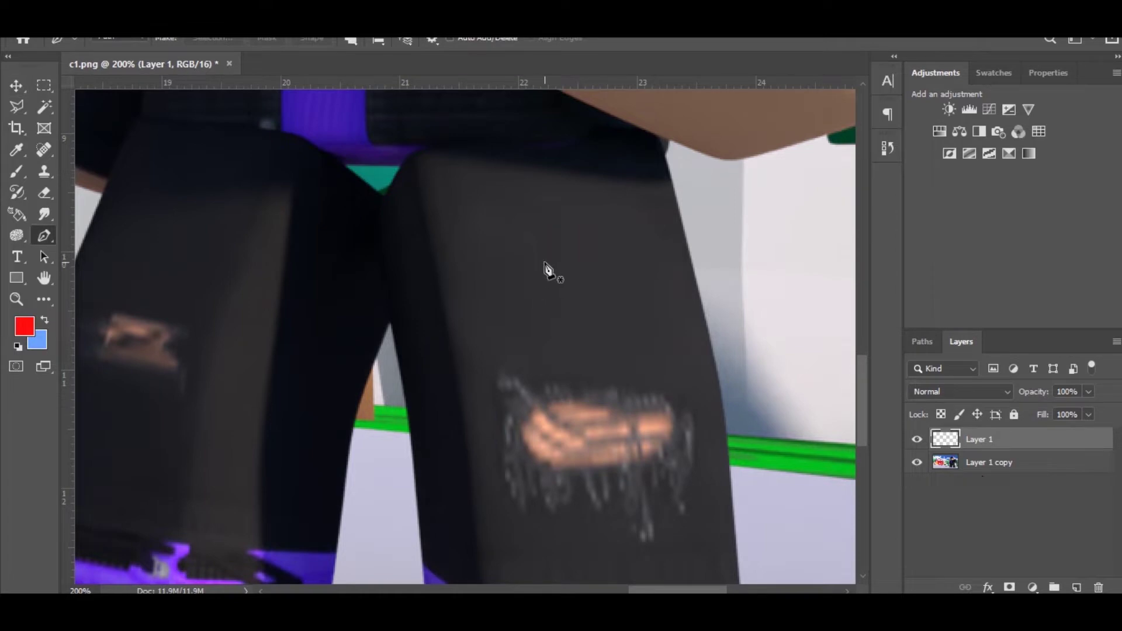
Step: Trace the outer edge of the ripped trouser leg with the Pen tool in Path mode, from the hip down to the hem corner
scroll(546, 268, down, 3)
scroll(571, 247, up, 3)
scroll(642, 309, right, 3)
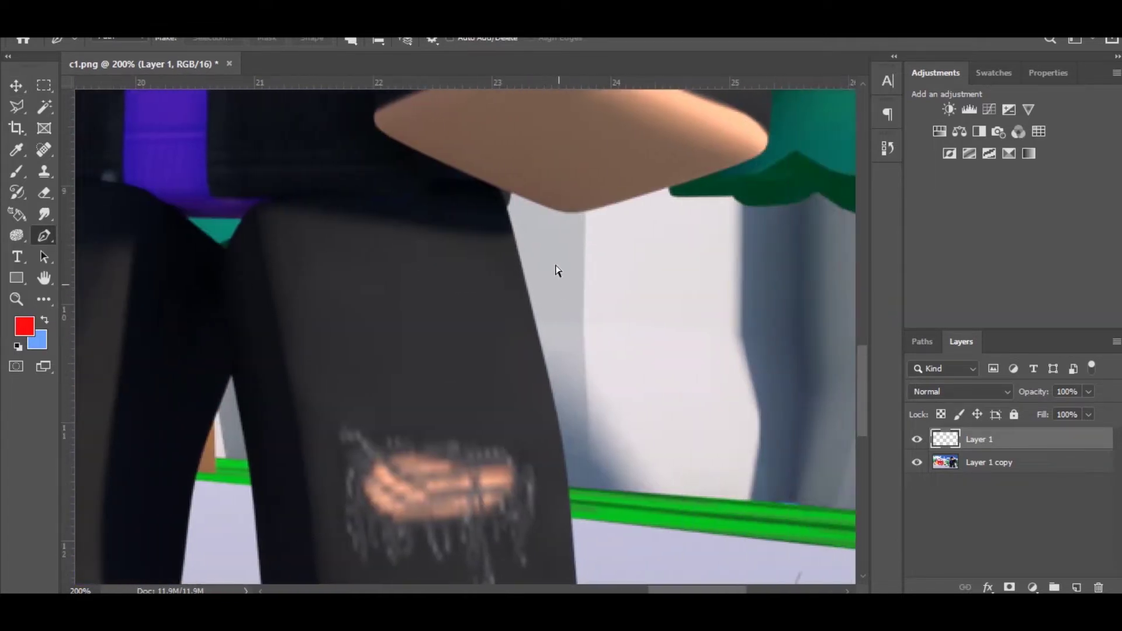
click(124, 38)
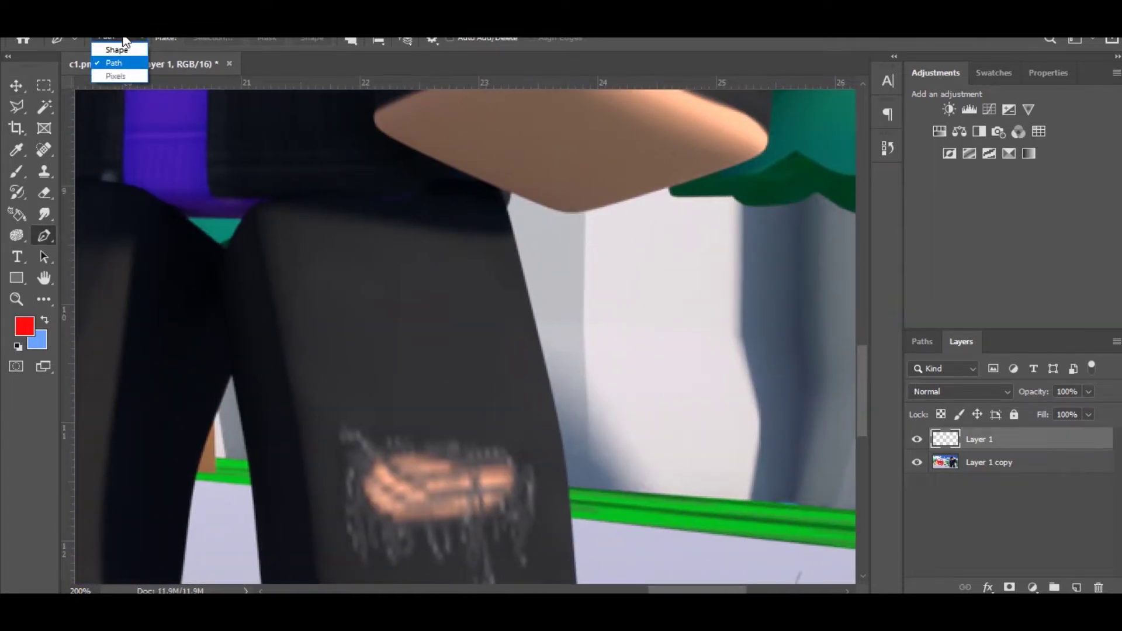
click(506, 212)
scroll(558, 379, down, 3)
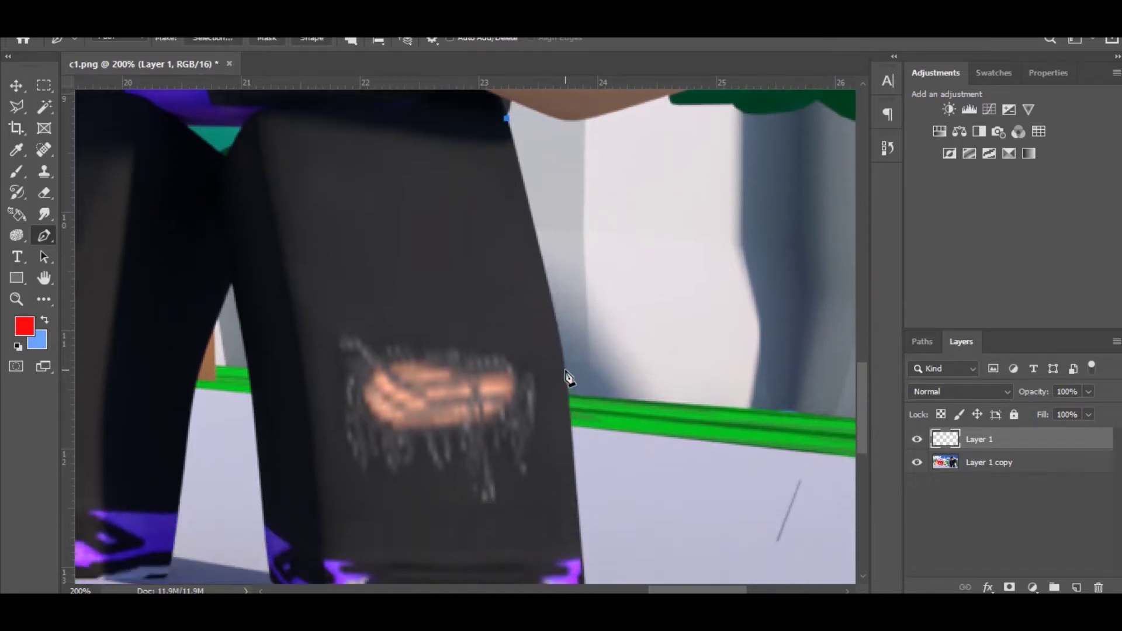
drag(566, 370, 564, 381)
drag(587, 463, 588, 486)
scroll(585, 482, down, 3)
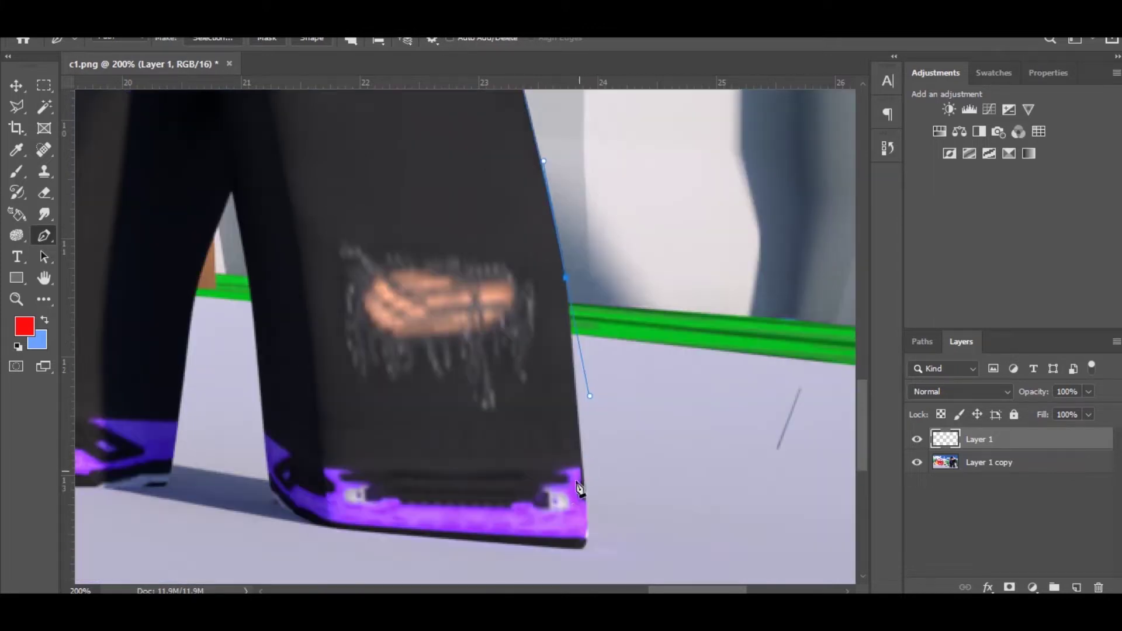
click(588, 538)
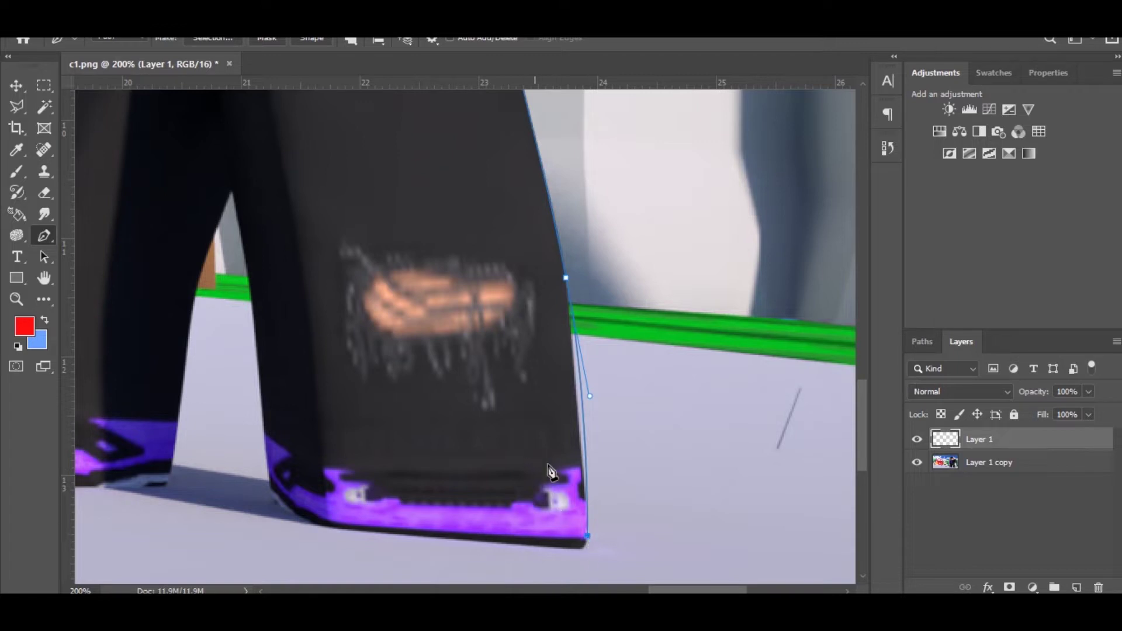
Step: Reshape the lower curve handle of the knee-height anchor with the Convert Point tool so the path follows the trouser edge
right_click(44, 235)
click(111, 313)
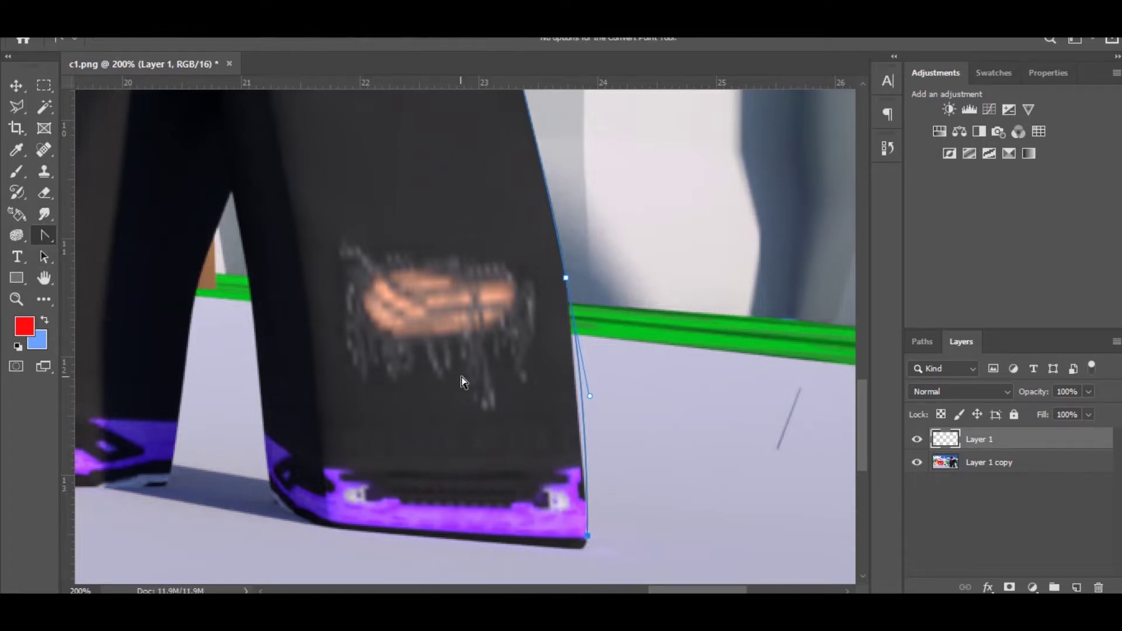
drag(589, 395, 578, 404)
Step: Continue the Pen path around the outer hem corner and along the bottom edge of the trouser leg
key(p)
drag(551, 544, 508, 535)
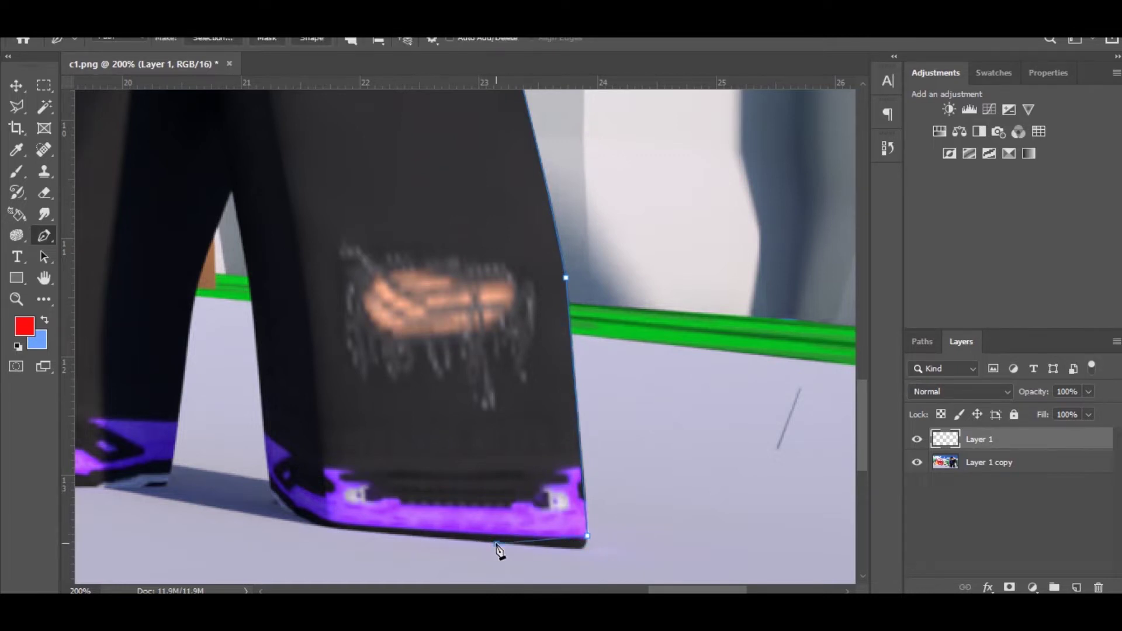
key(ctrl+z)
drag(575, 550, 570, 552)
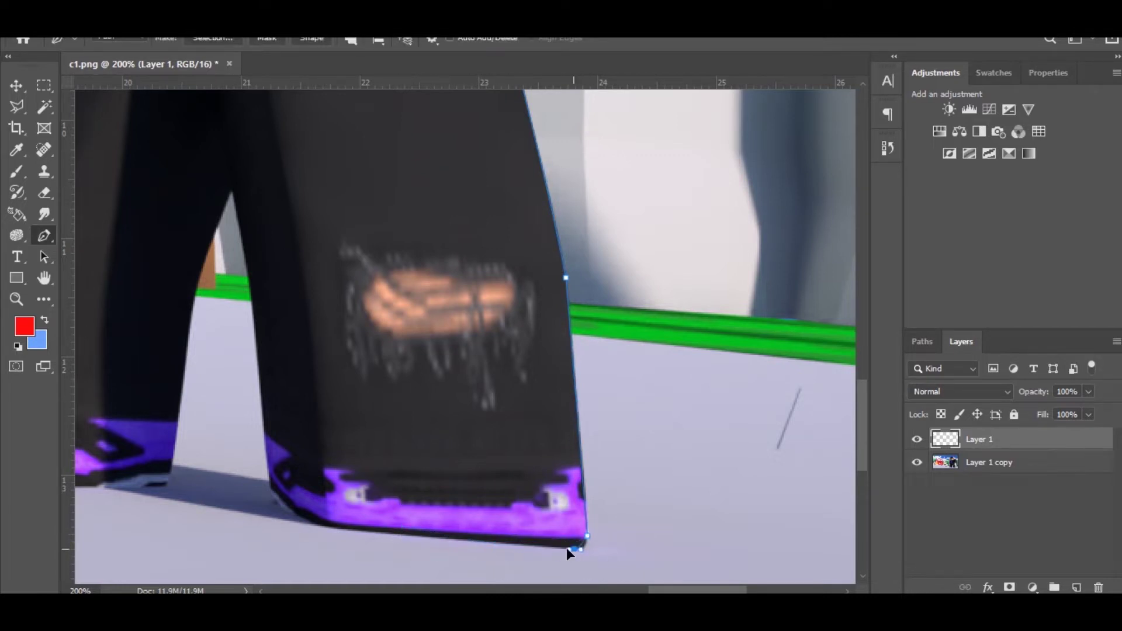
click(491, 542)
Step: Run the path up through the middle of the trouser leg, across its top, and close it at the starting anchor
click(416, 440)
click(380, 287)
scroll(381, 292, up, 2)
click(375, 208)
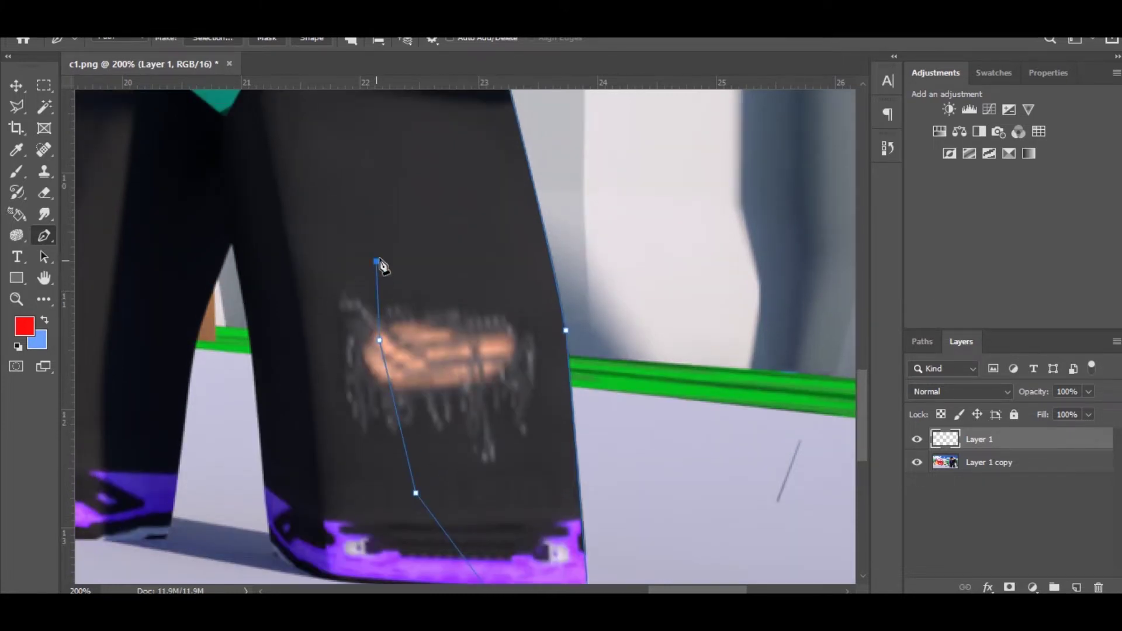
scroll(380, 263, up, 2)
scroll(381, 257, up, 2)
click(381, 228)
click(389, 171)
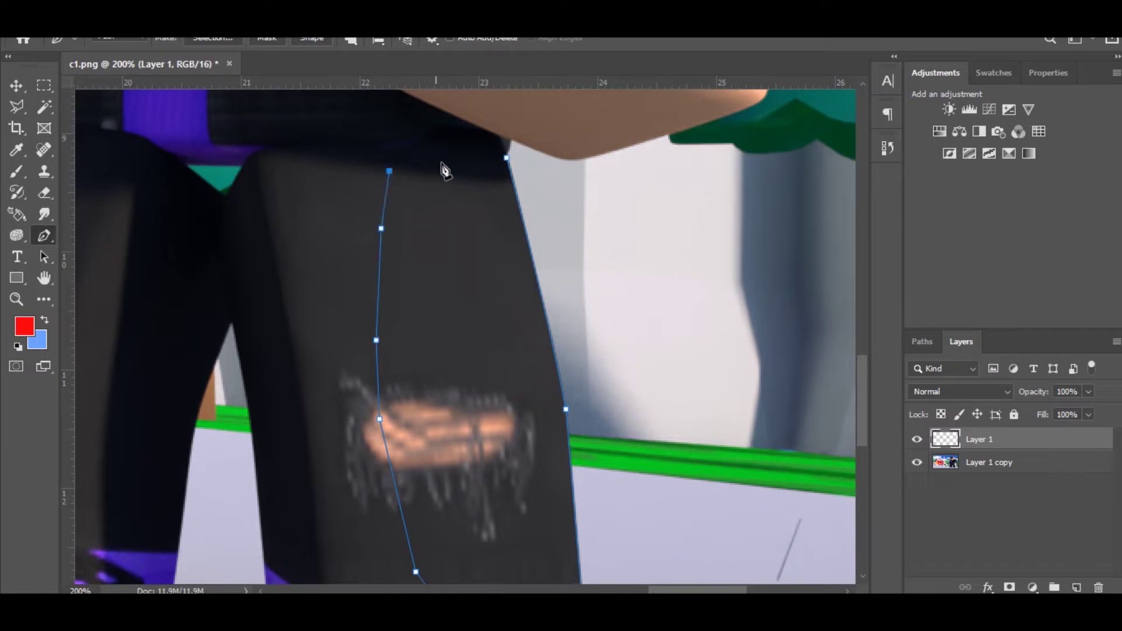
click(429, 143)
click(506, 158)
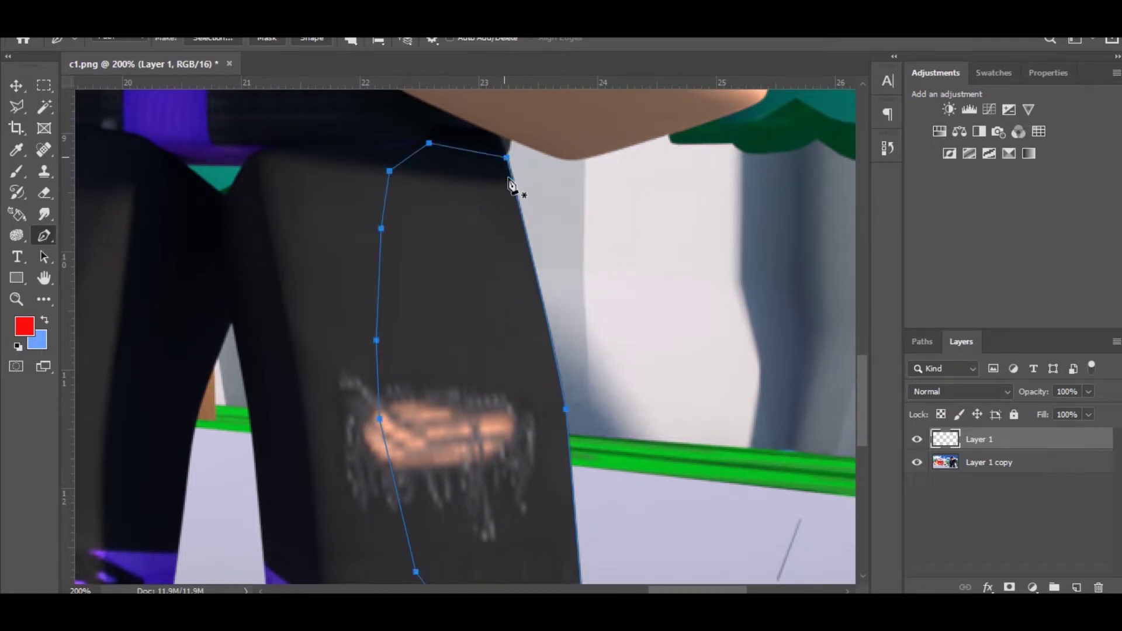
Step: Convert the closed leg path into a new anti-aliased selection with a feather radius of 0 pixels
right_click(637, 283)
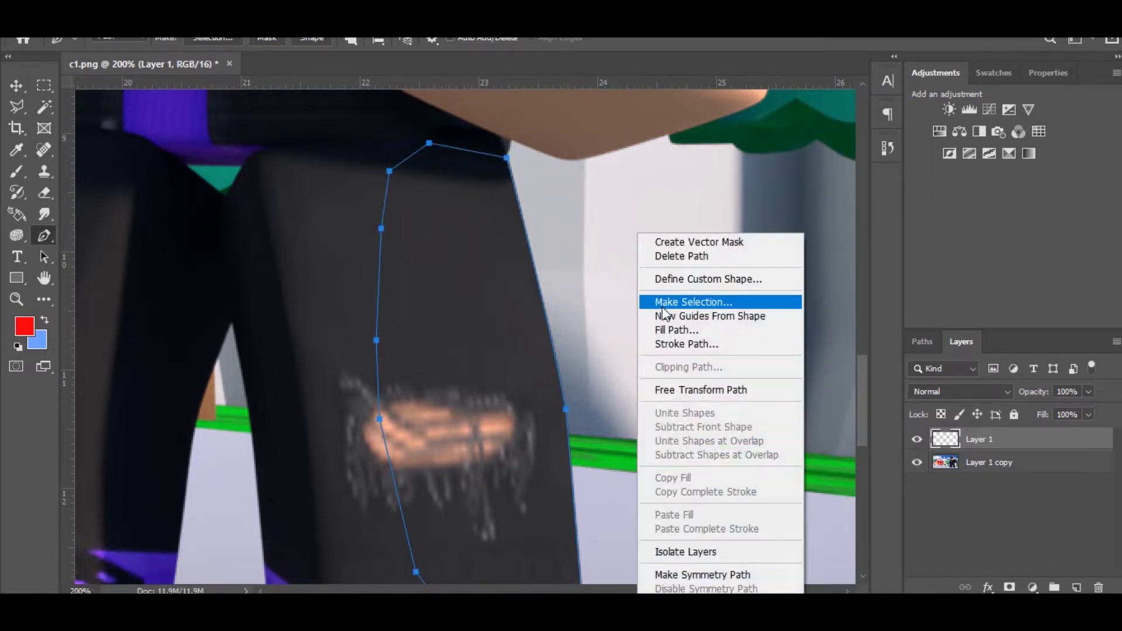
click(663, 303)
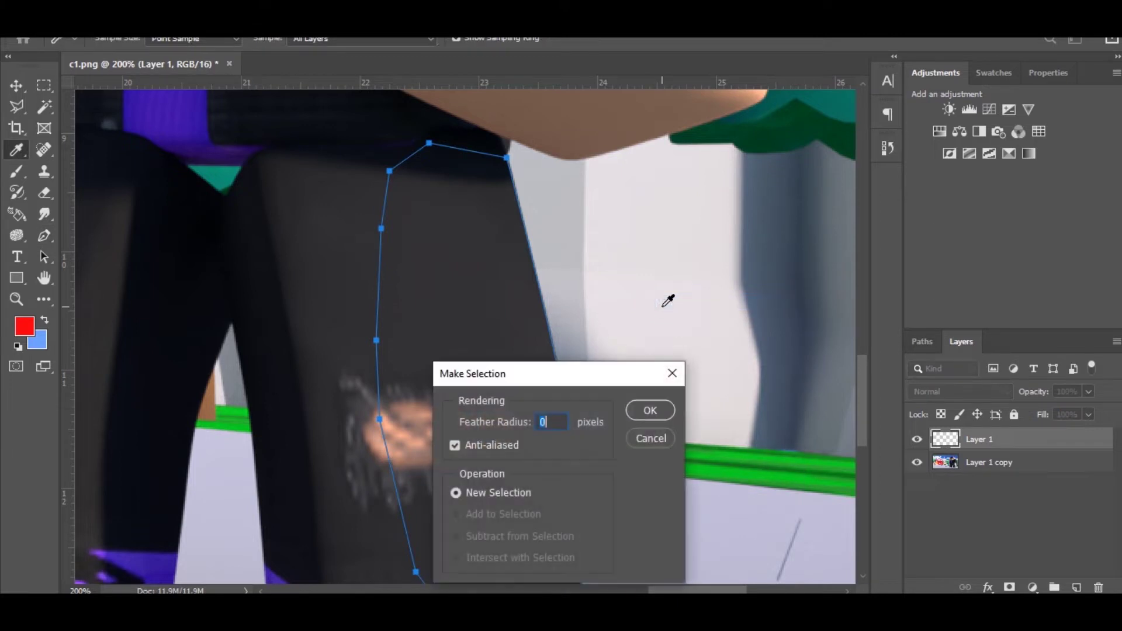
click(650, 410)
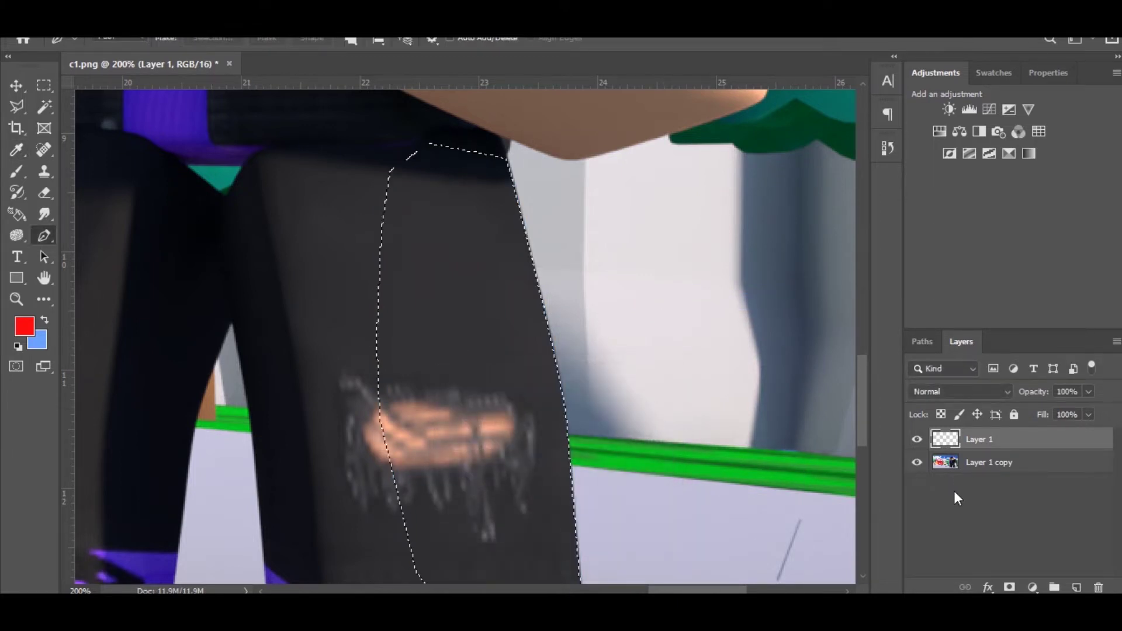
Step: Add a layer mask to Layer 1 from the leg selection and duplicate the masked layer
scroll(598, 330, down, 3)
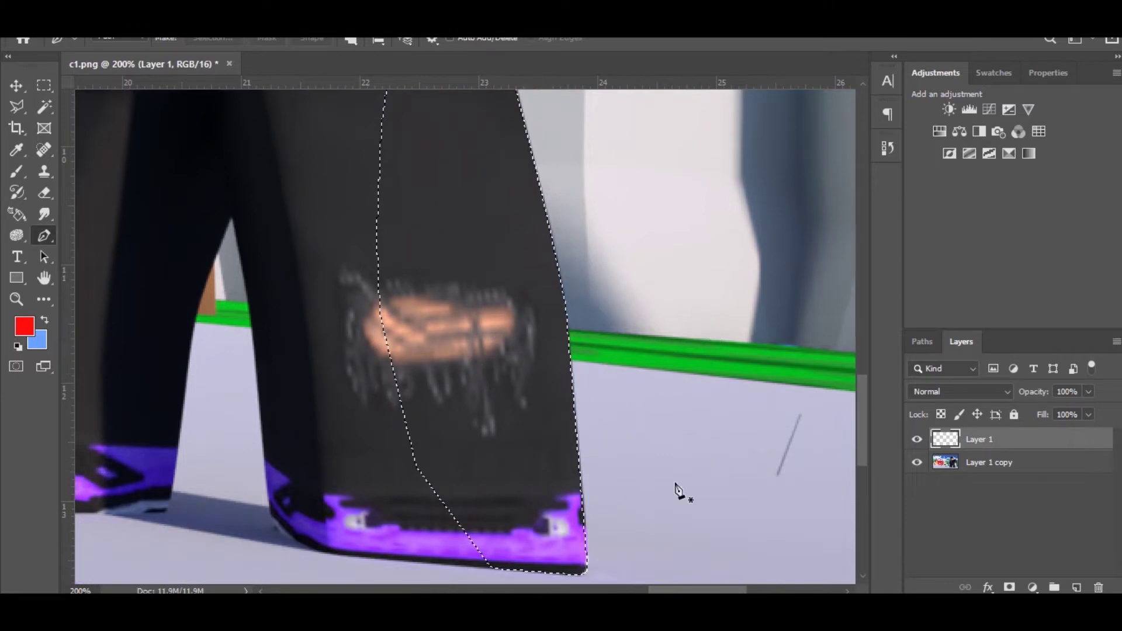
scroll(690, 462, up, 2)
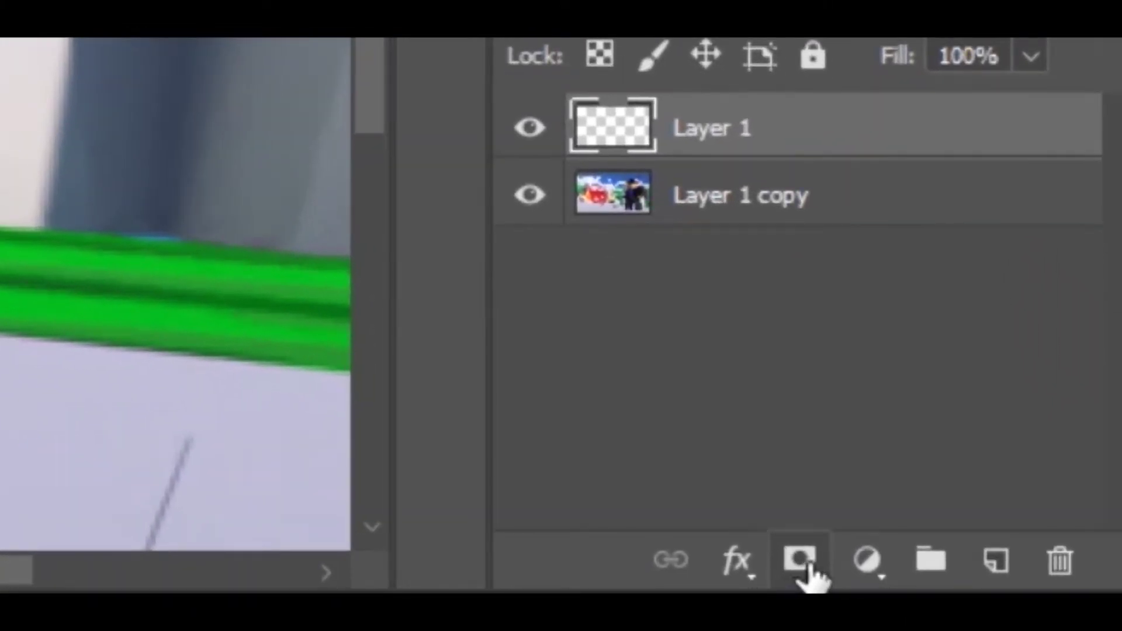
click(800, 560)
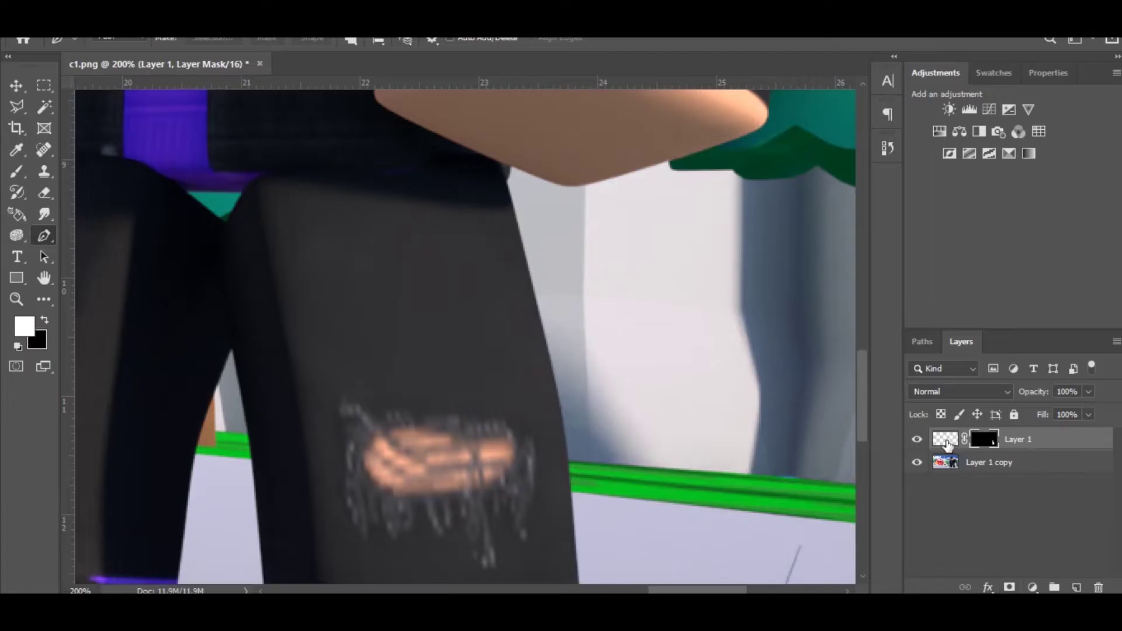
click(945, 440)
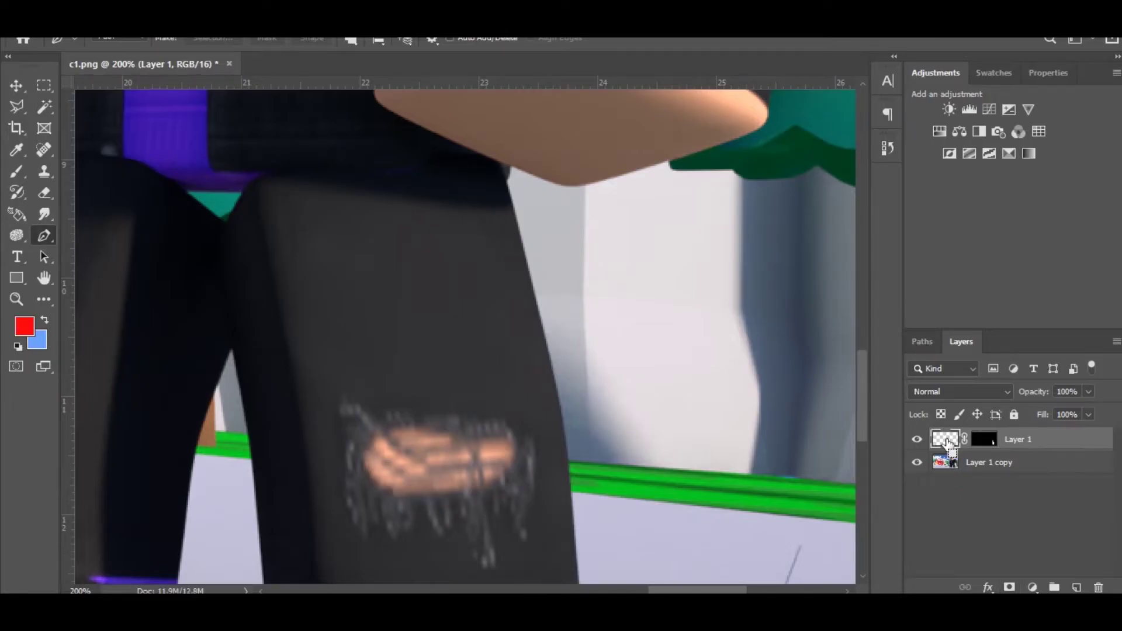
key(ctrl+j)
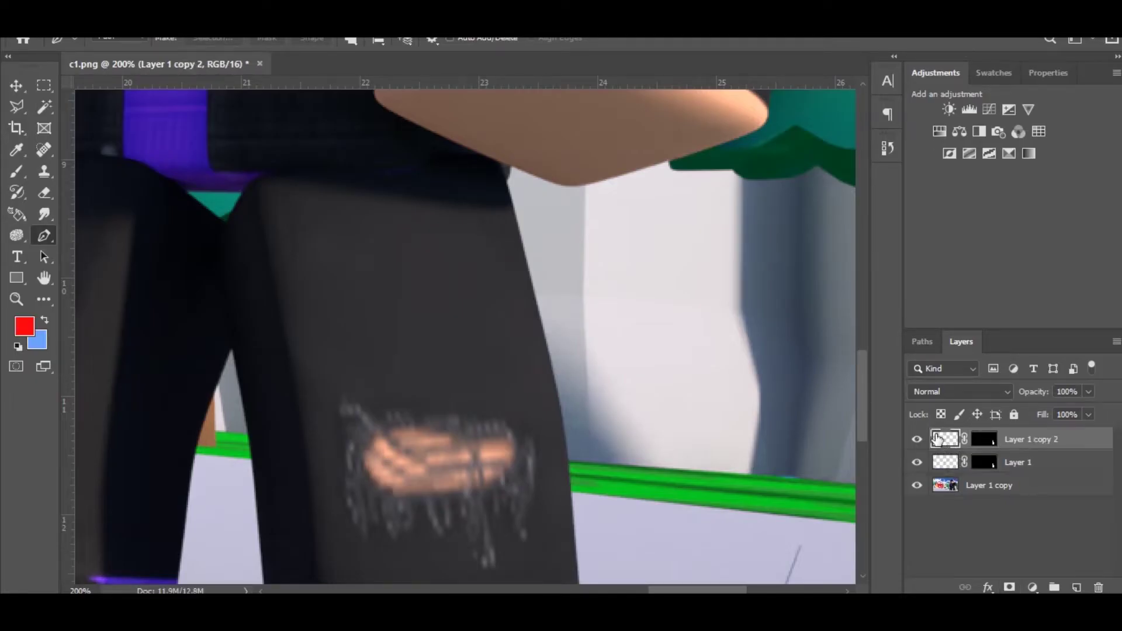
Step: Switch to the Brush tool and enlarge the Soft Round brush to 171 px
key(b)
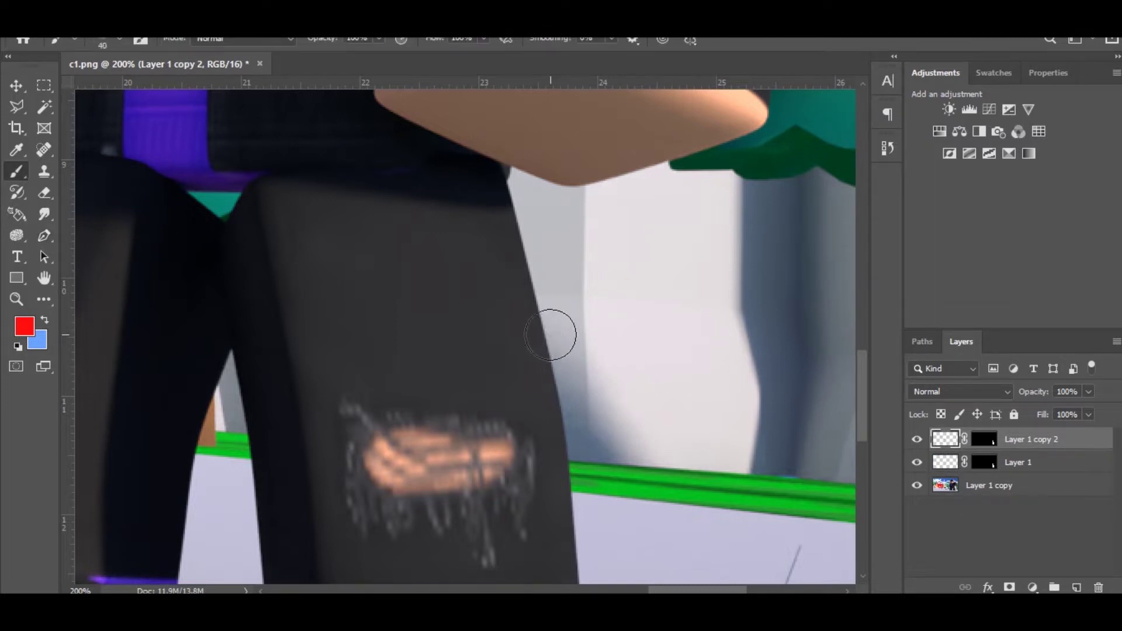
key(bracketright)
key(bracketright)
right_click(566, 328)
drag(701, 367, 706, 367)
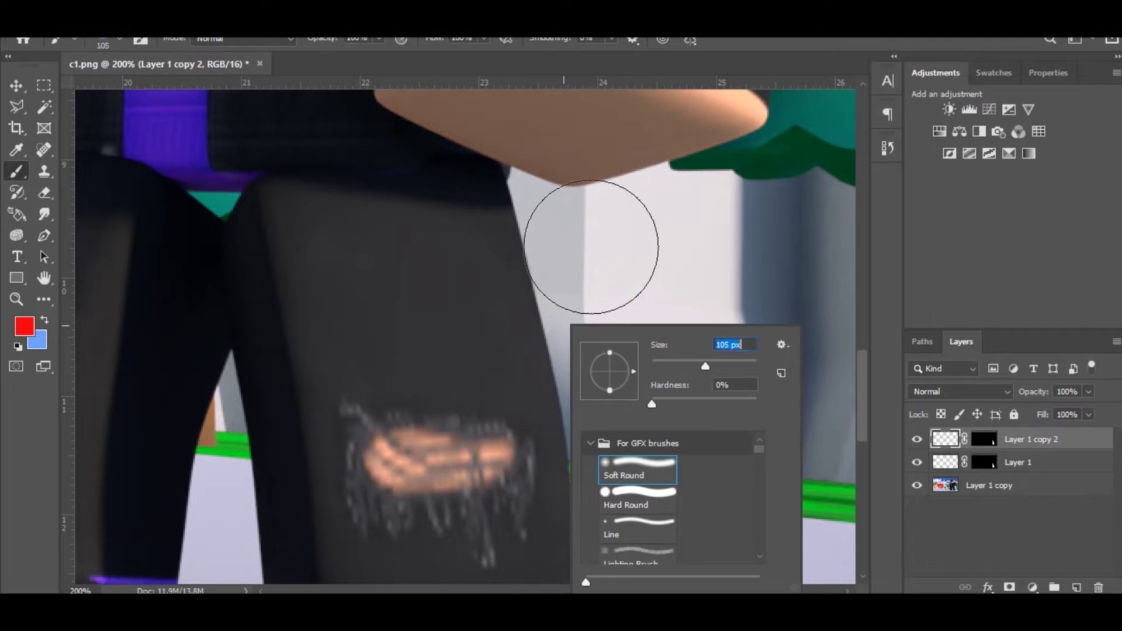
click(722, 368)
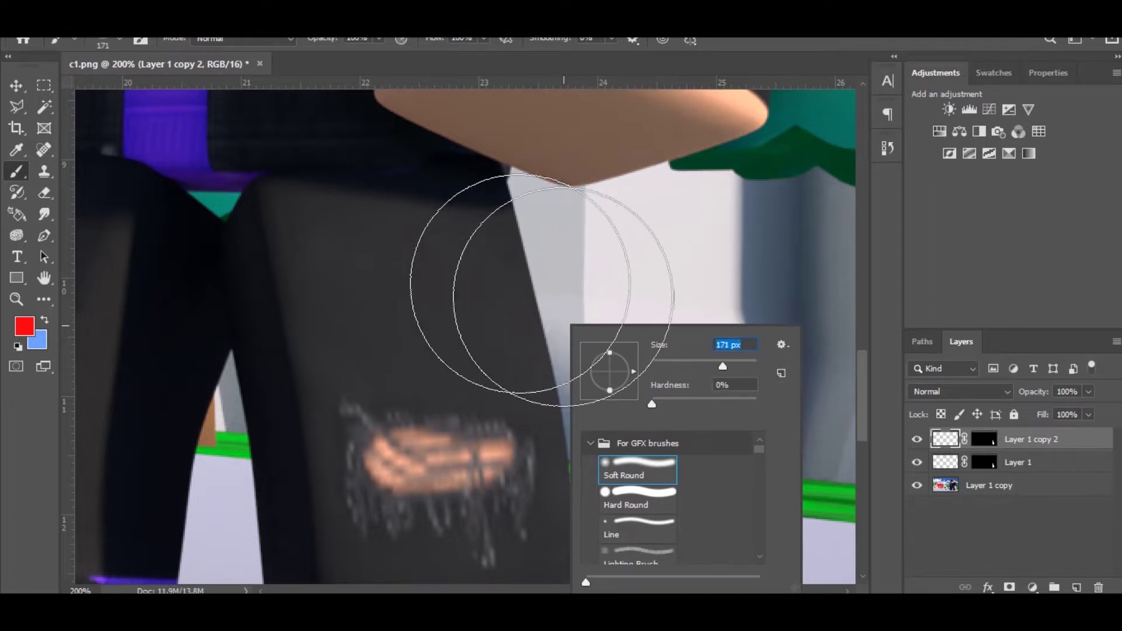
key(Return)
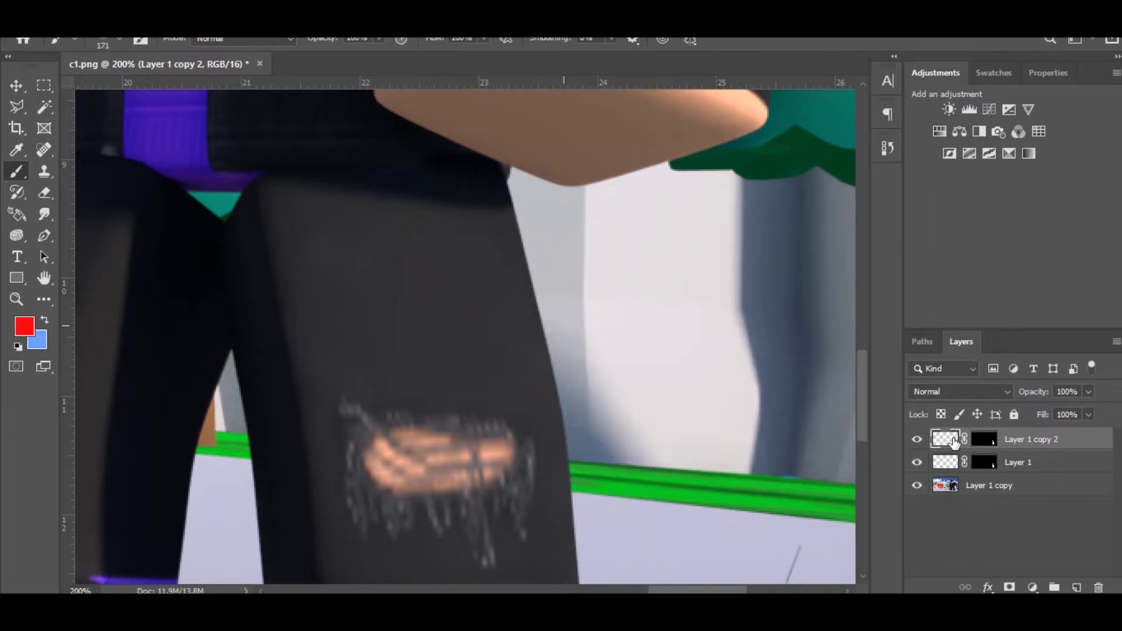
Step: Set the foreground colour to purple #8c37ff
scroll(321, 288, up, 5)
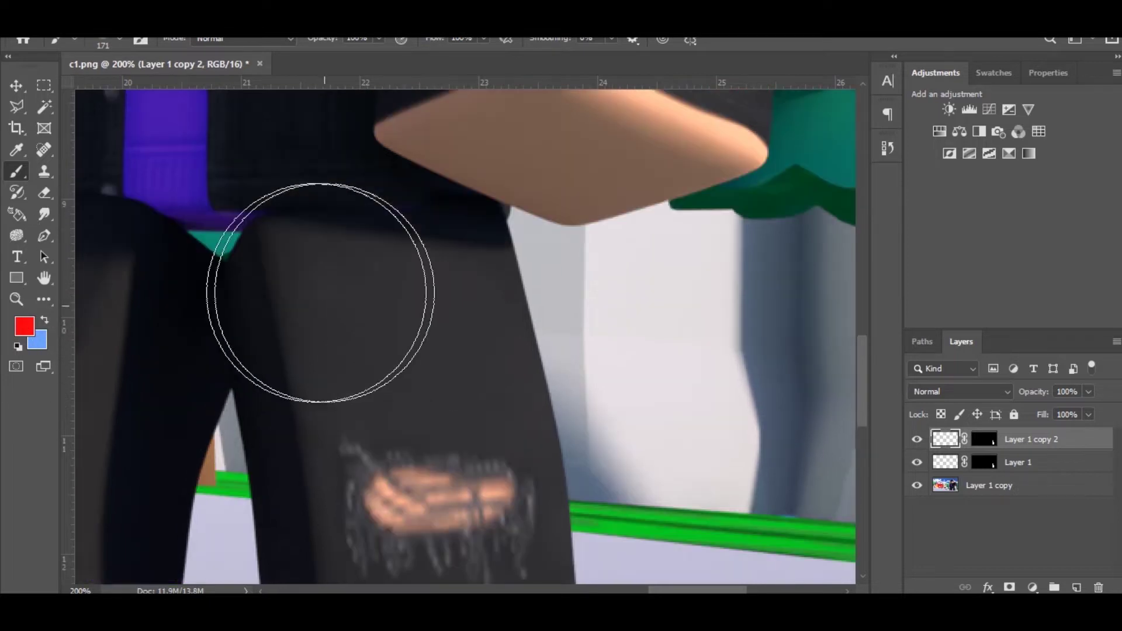
click(25, 325)
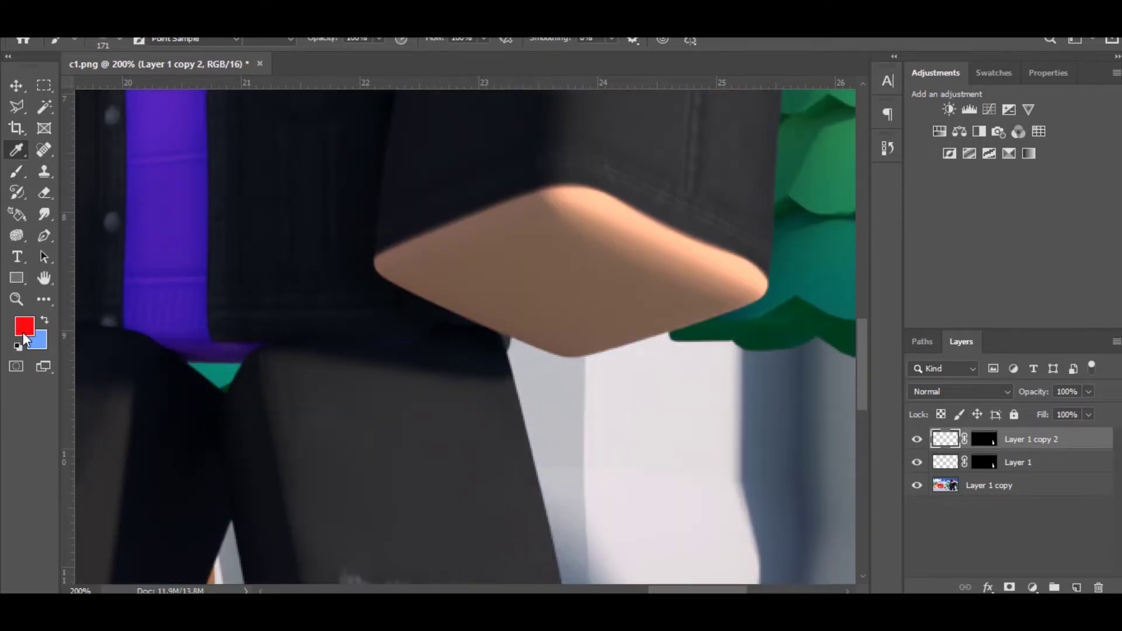
click(903, 324)
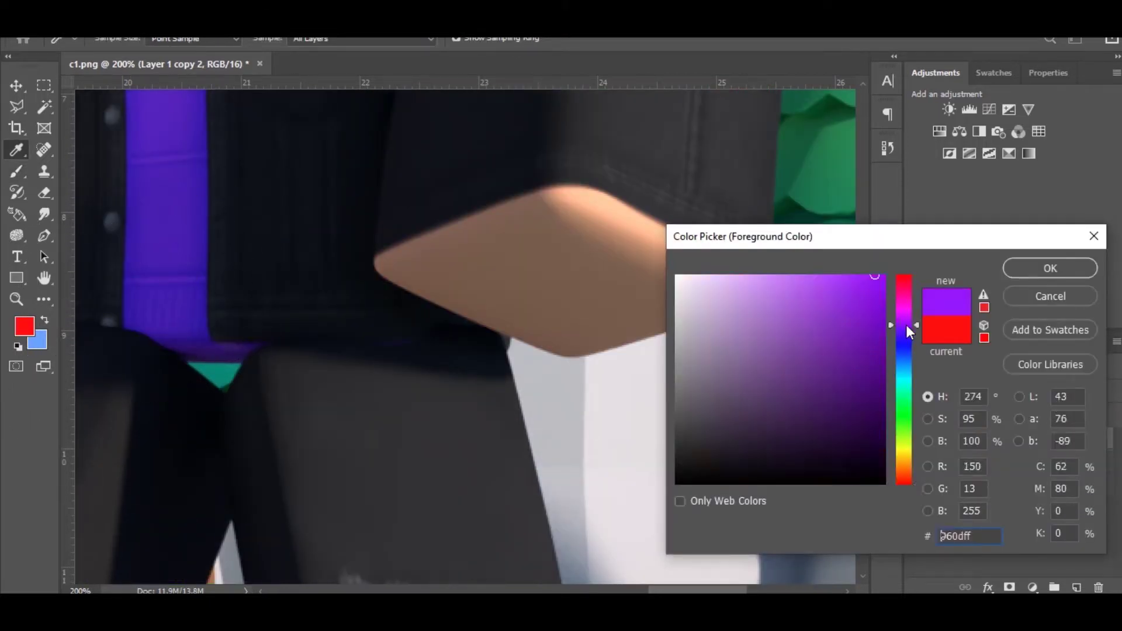
drag(855, 289, 840, 239)
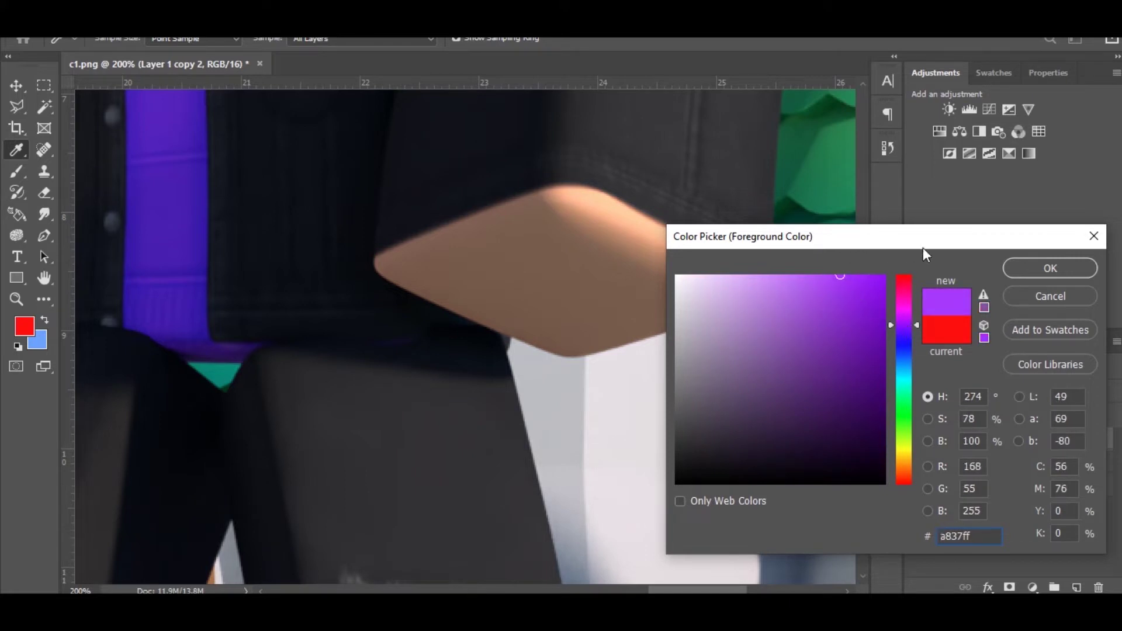
click(908, 330)
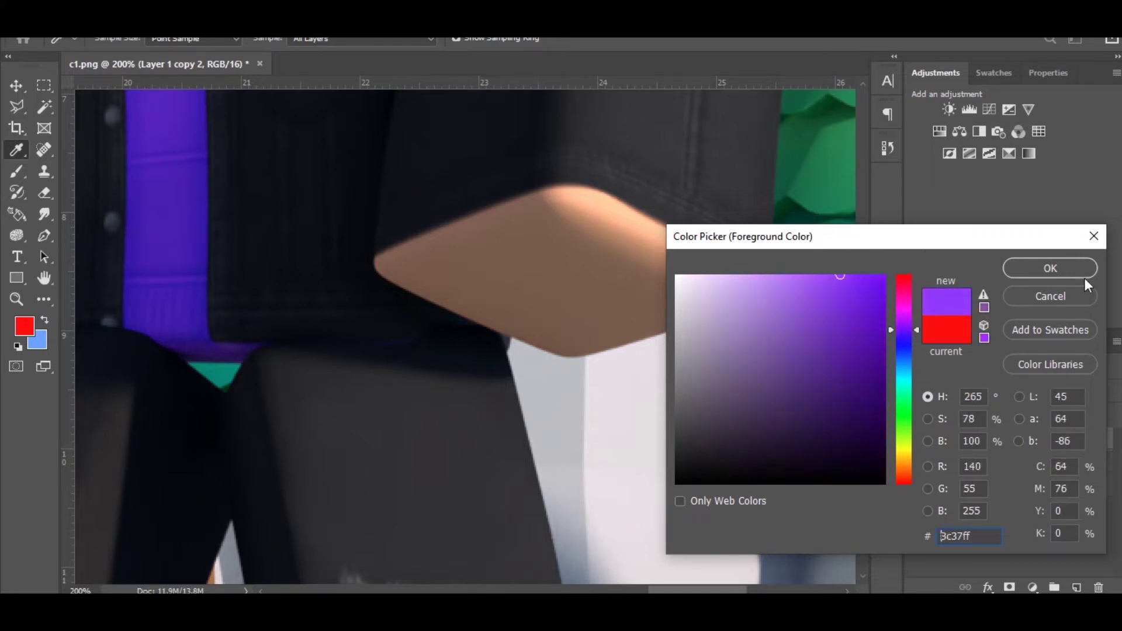
click(1059, 268)
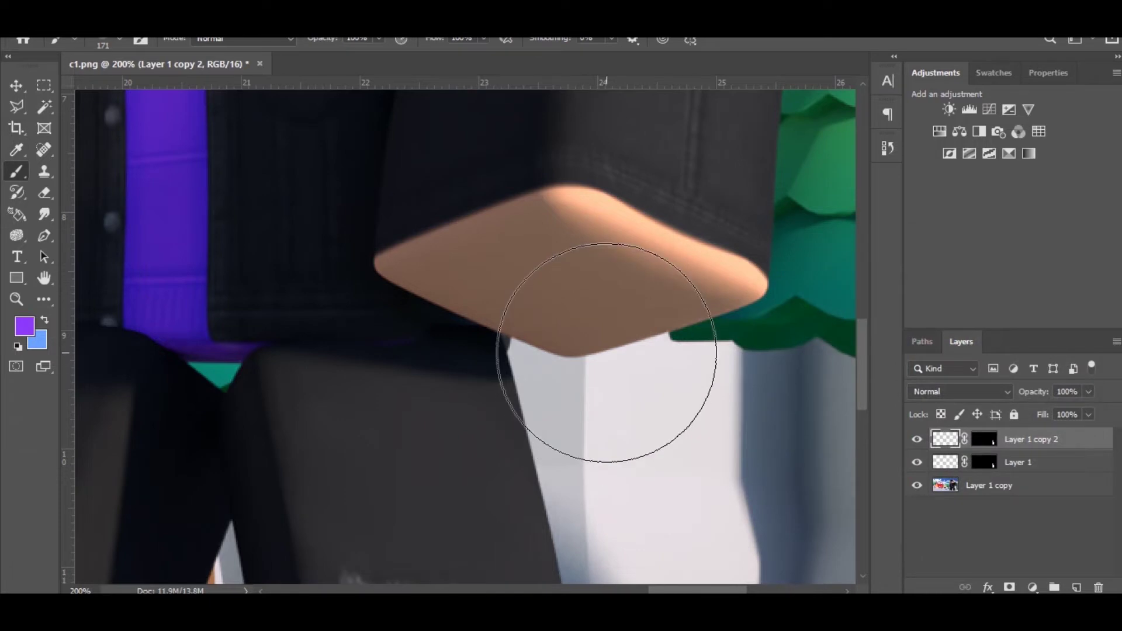
Step: Reduce the brush to 90 px and paint a soft purple glow along the trouser leg's outer edge on the duplicated masked layer
key(bracketleft)
key(bracketleft)
key(bracketleft)
key(bracketleft)
scroll(593, 339, down, 3)
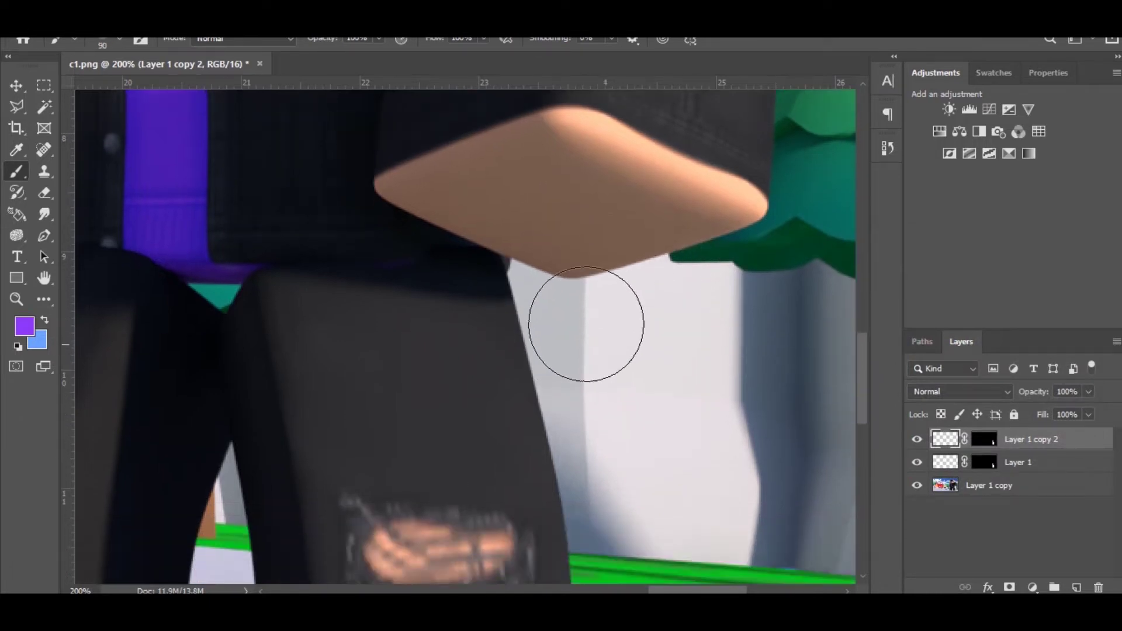
scroll(602, 325, down, 3)
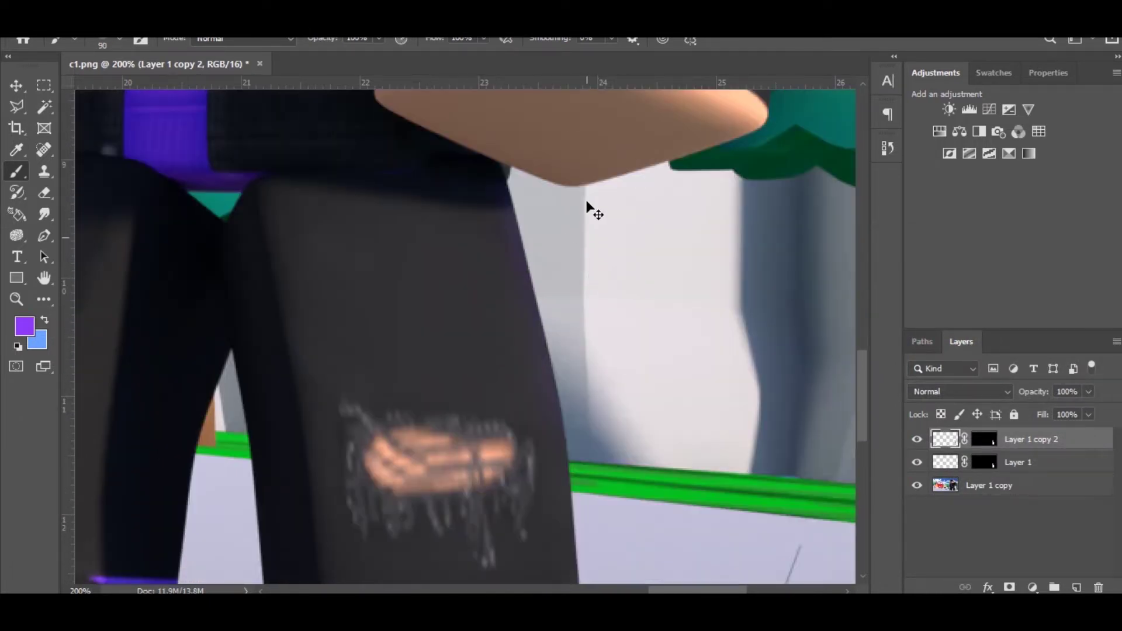
mouse_move(565, 188)
mouse_down()
mouse_move(645, 457)
mouse_move(621, 375)
mouse_up()
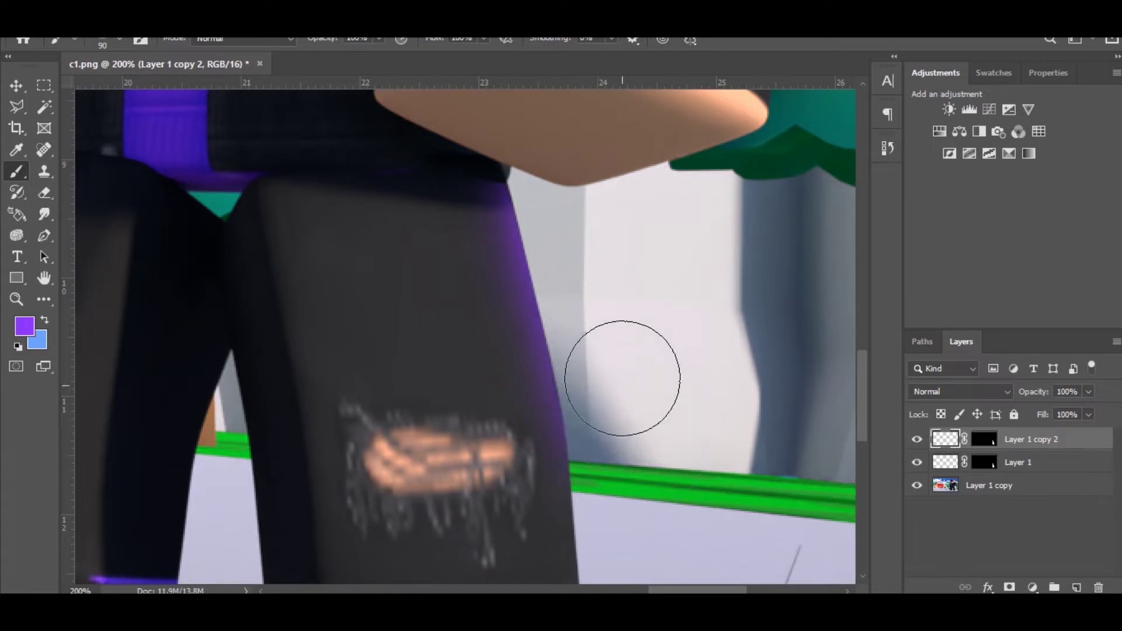
scroll(621, 351, down, 3)
scroll(660, 391, down, 2)
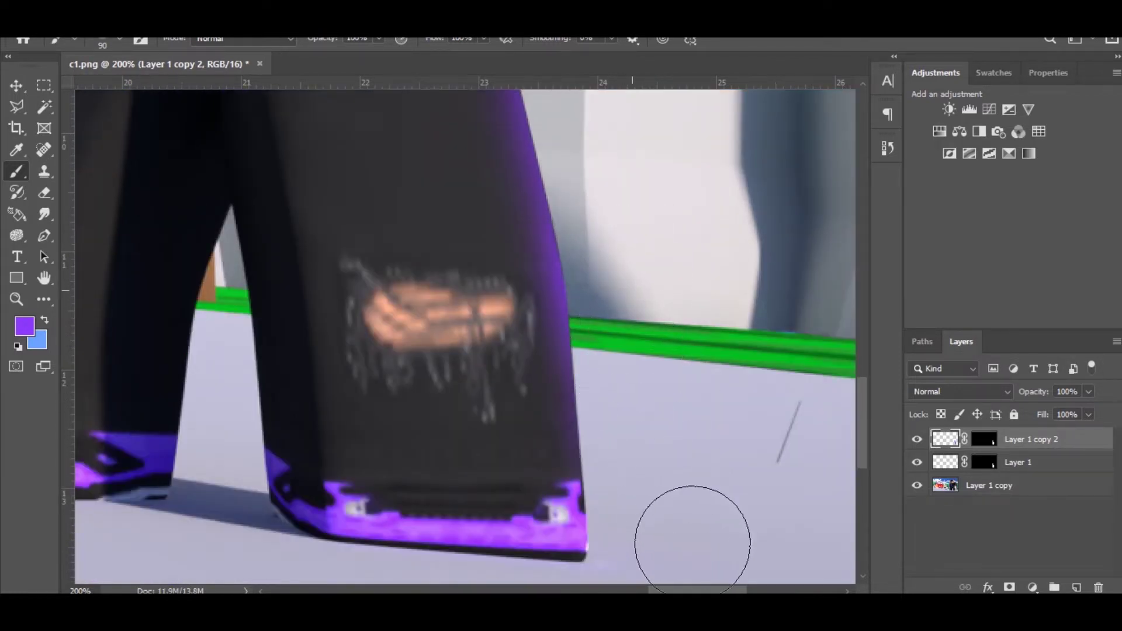
scroll(619, 327, up, 3)
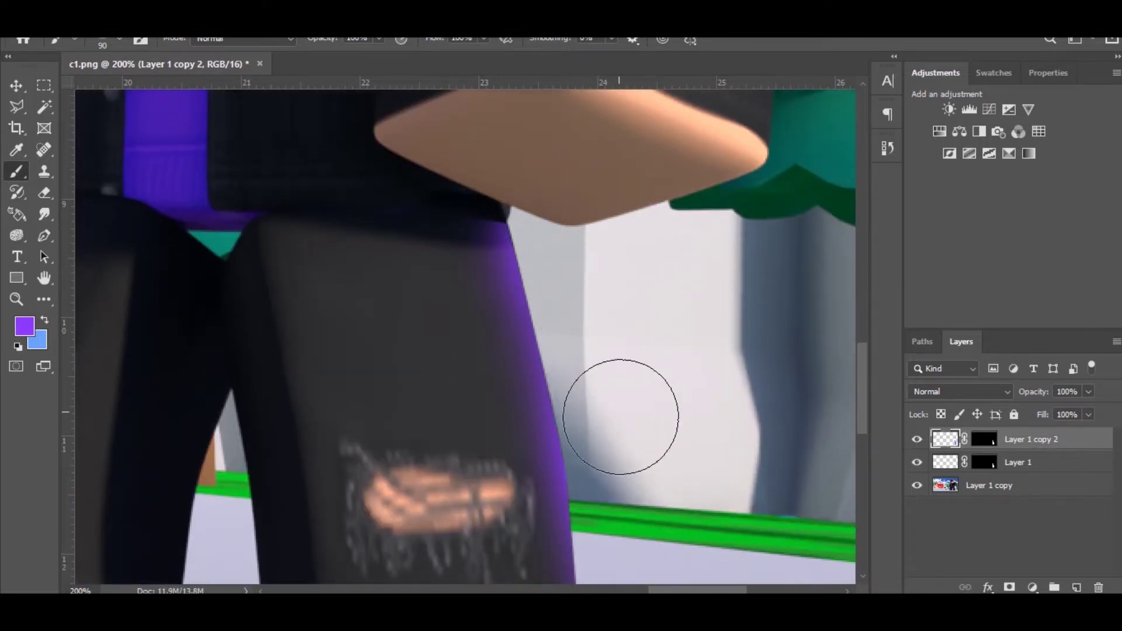
scroll(619, 405, down, 1)
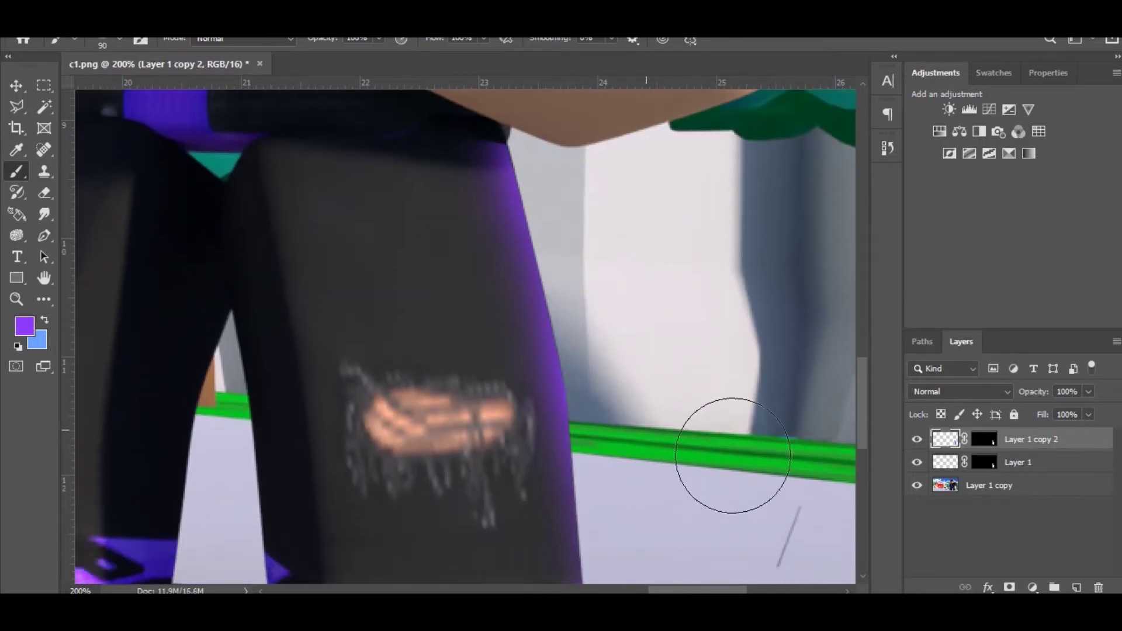
Step: Set Layer 1 copy 2 to Linear Dodge (Add) blending and make its layer mask active for editing
click(962, 390)
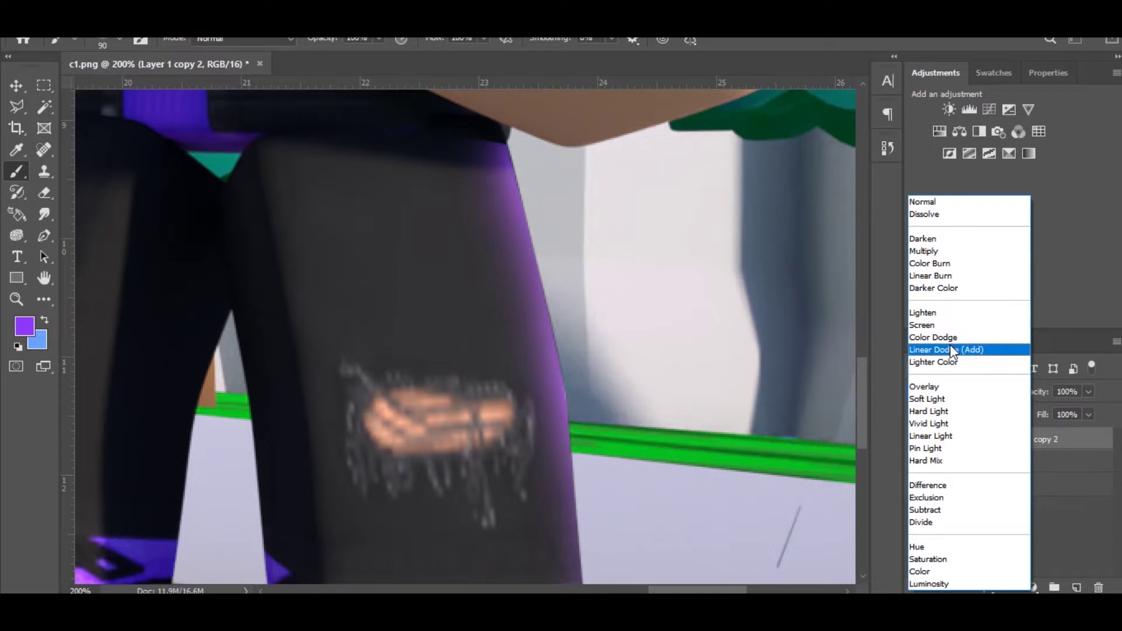
click(949, 349)
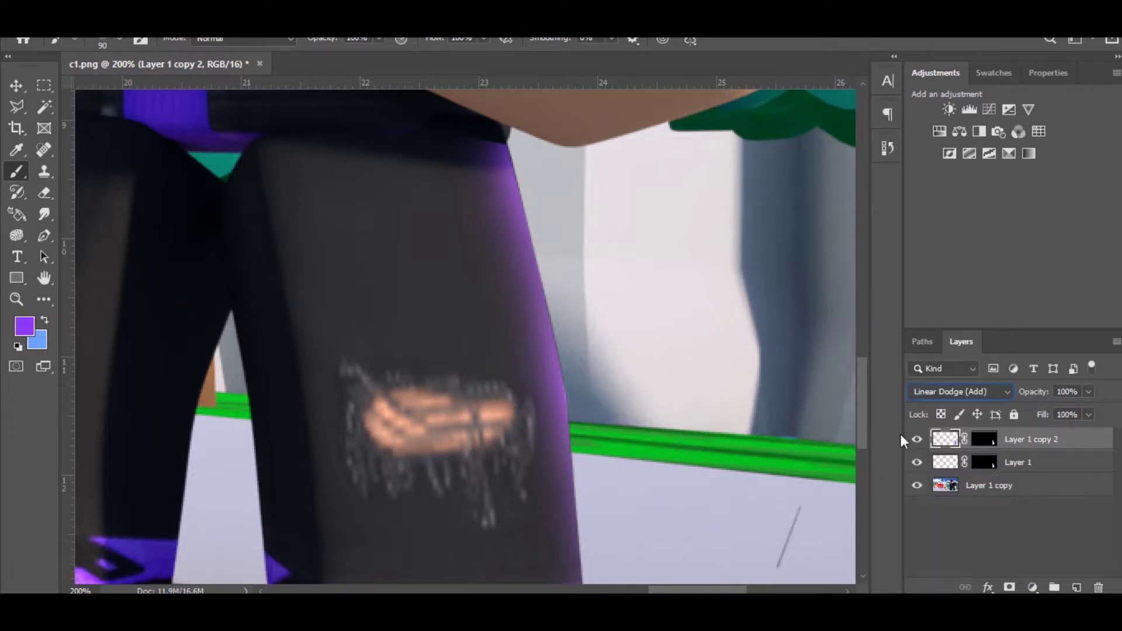
click(982, 444)
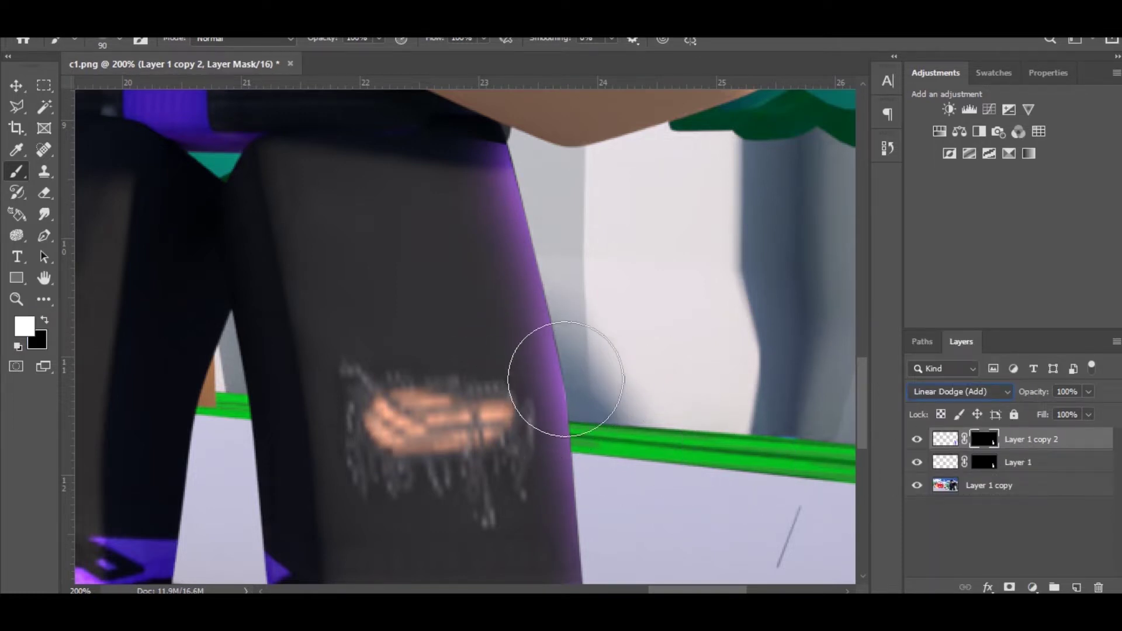
key(ctrl+plus)
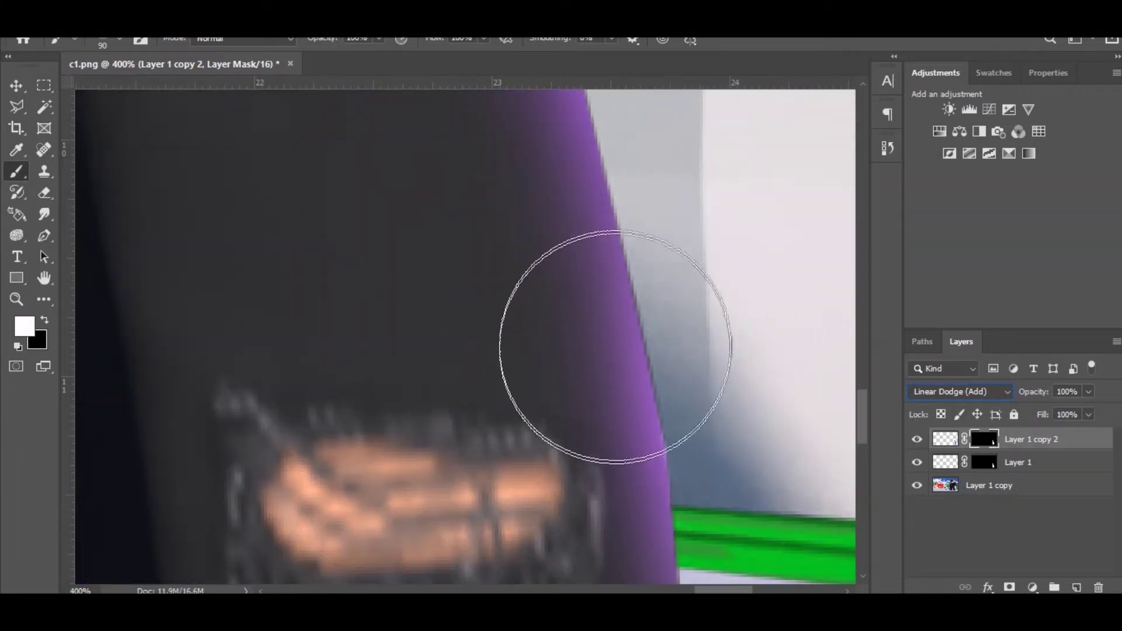
click(946, 449)
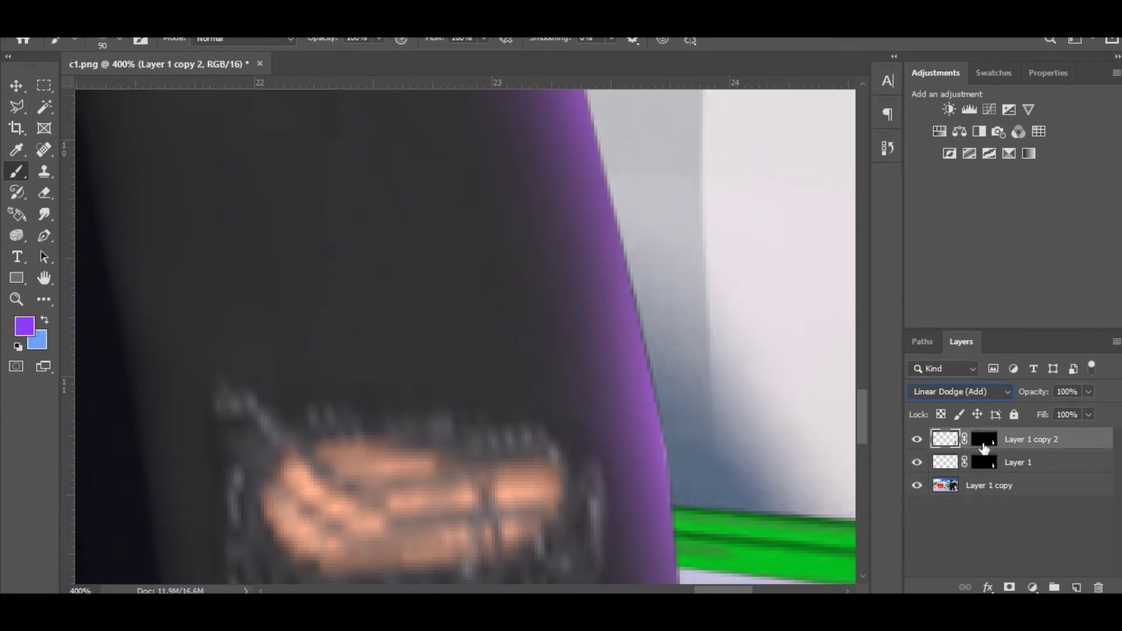
click(984, 439)
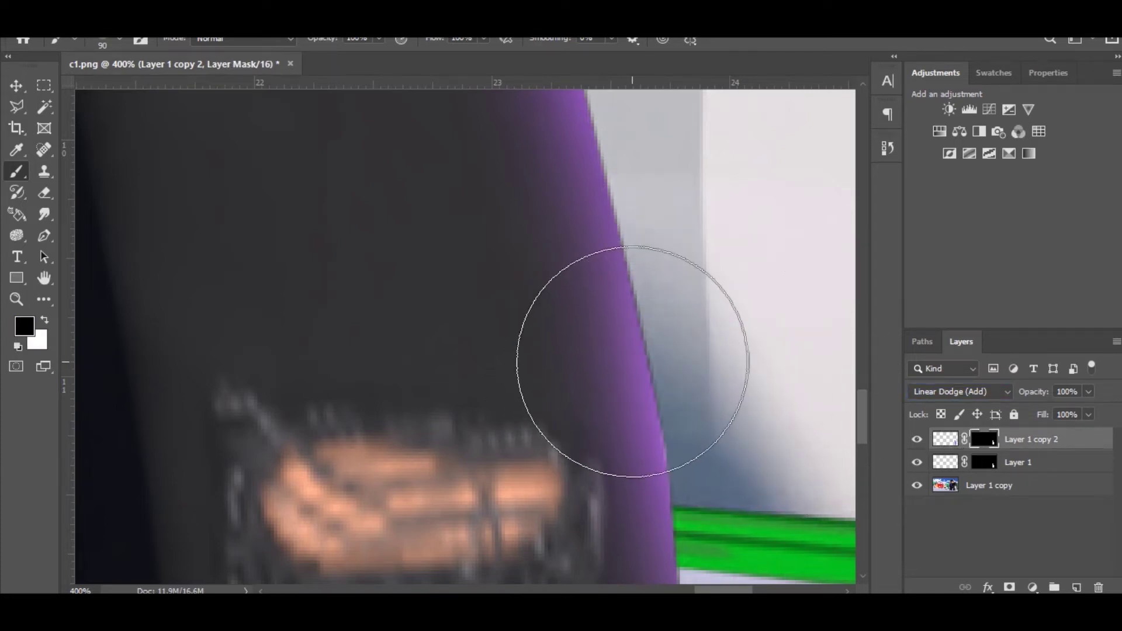
key(x)
click(590, 358)
key(ctrl+z)
key(x)
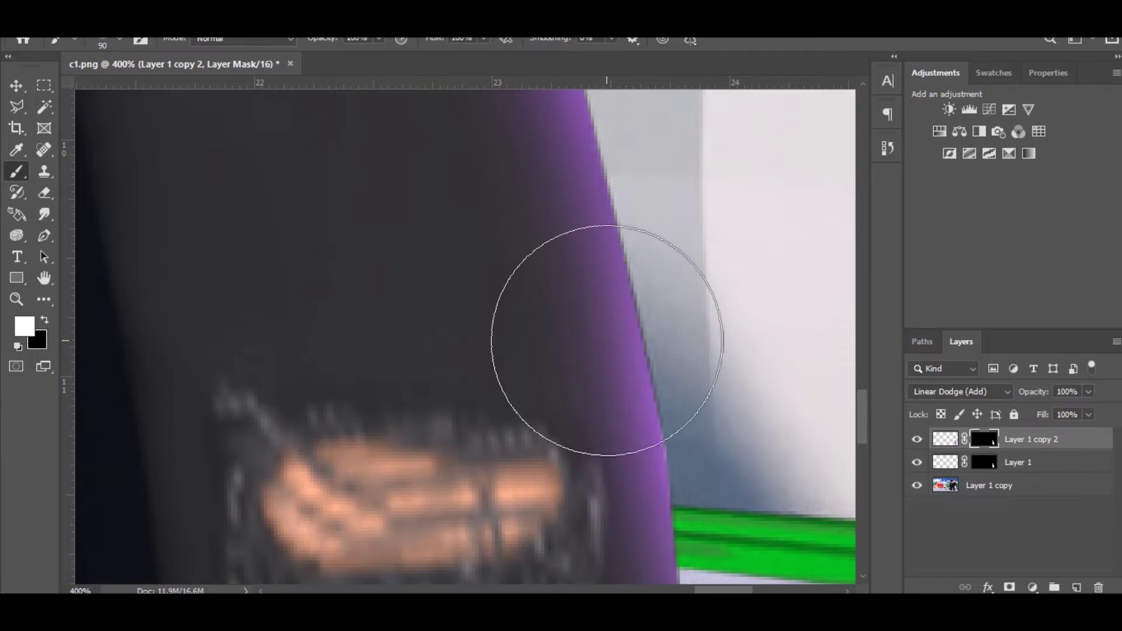
Step: Reduce the brush to 5 px and paint white on Layer 1 copy 2's mask along the leg's outer edge above the knee
key(bracketleft)
key(bracketleft)
key(bracketleft)
key(bracketleft)
key(bracketleft)
key(bracketleft)
key(bracketleft)
key(bracketleft)
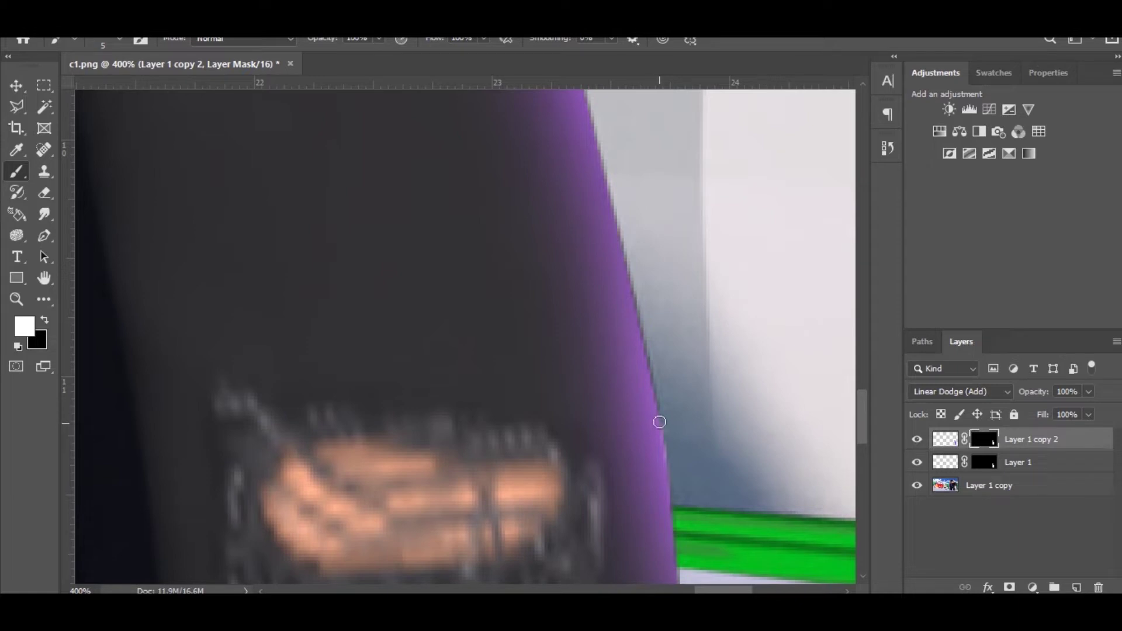
shift+click(616, 244)
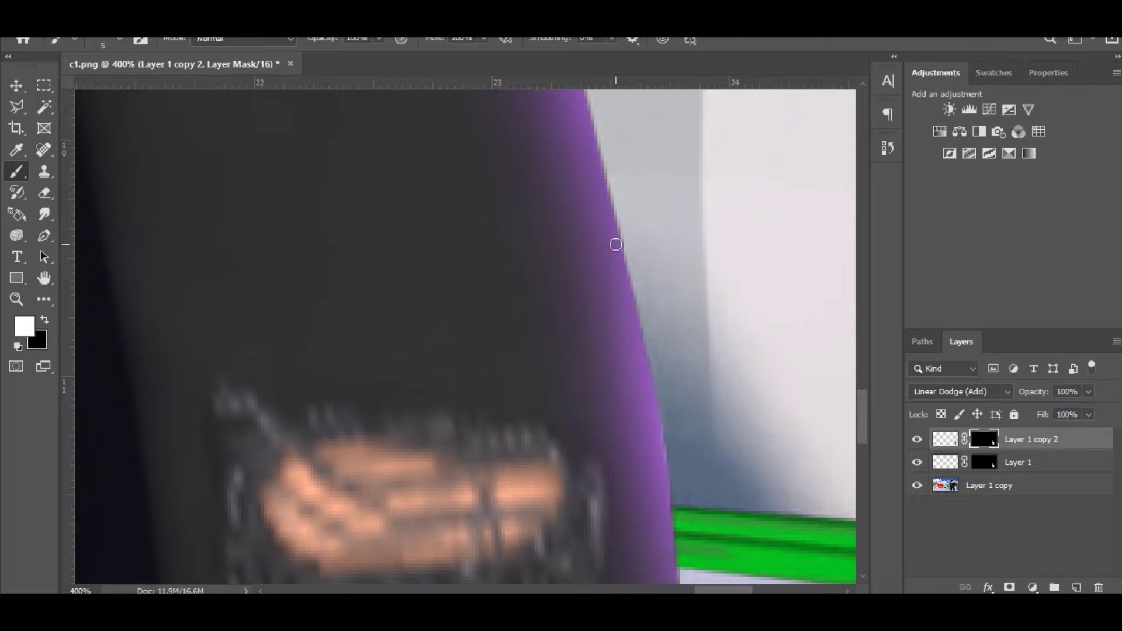
Step: Extend the white mask strokes down the lower leg's outer edge and up to the top of the trouser leg
scroll(599, 355, down, 2)
scroll(657, 294, down, 4)
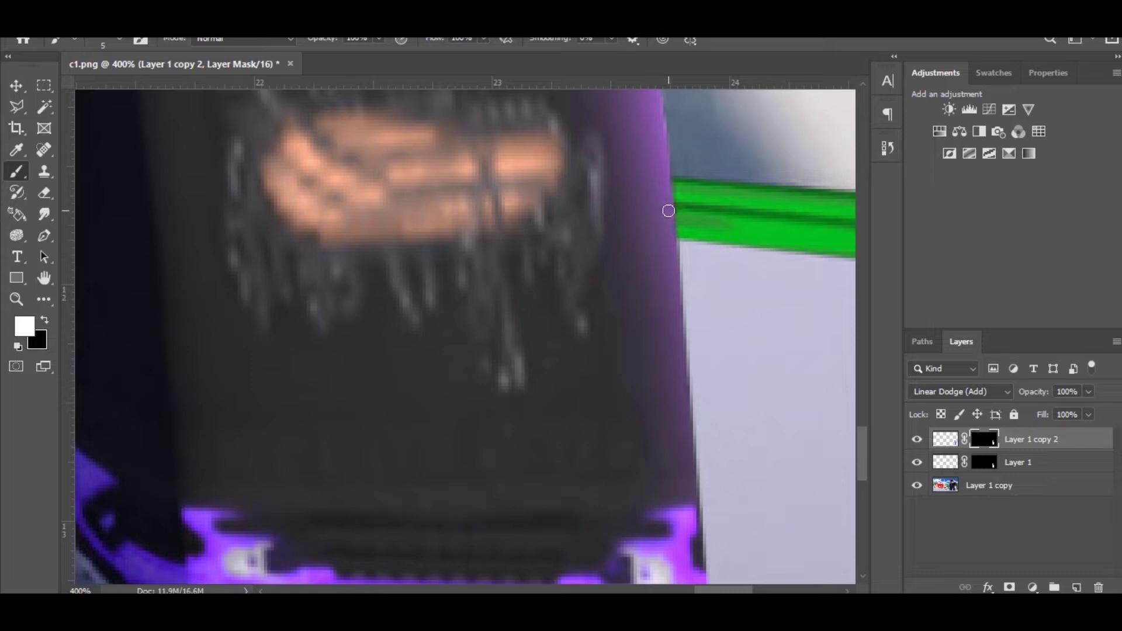
shift+click(679, 323)
scroll(673, 316, up, 6)
scroll(654, 307, up, 3)
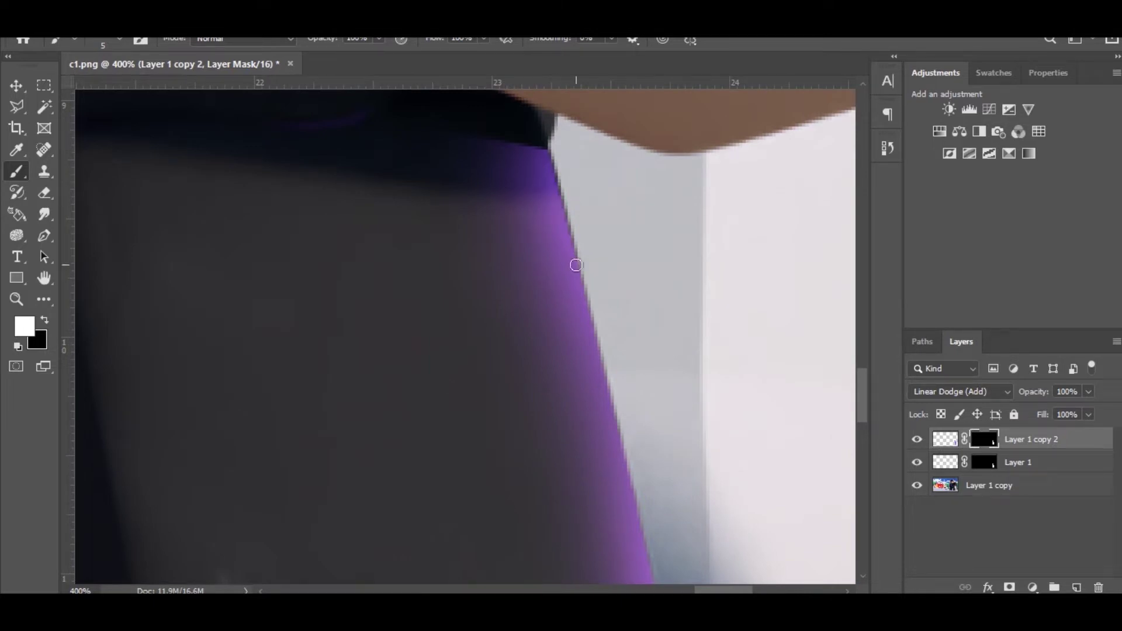
shift+click(547, 156)
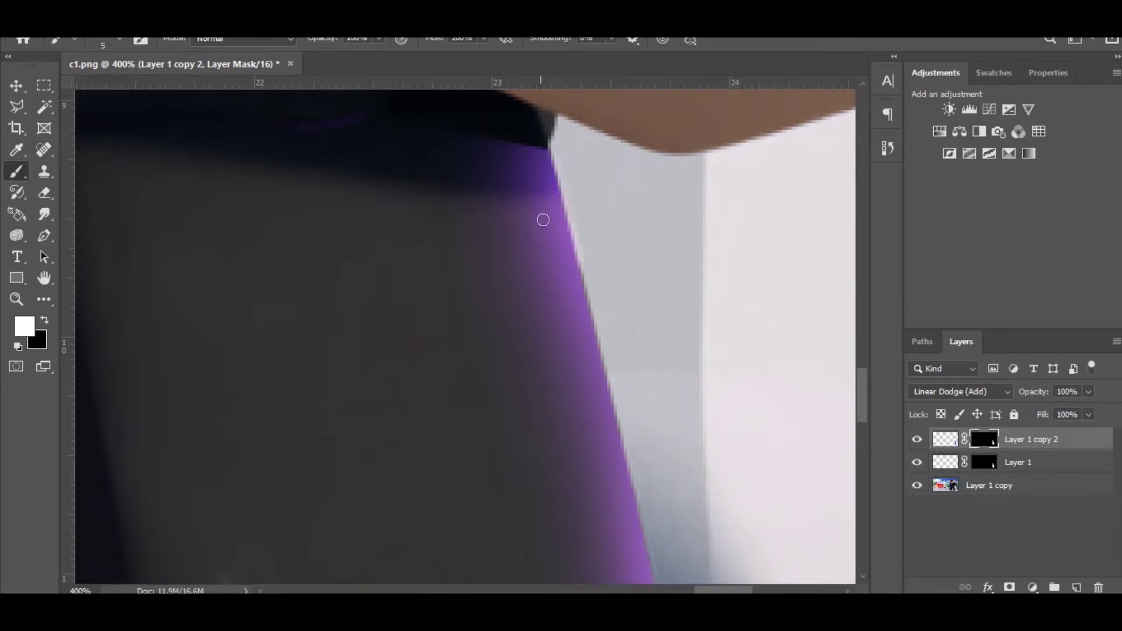
Step: Make Layer 1's content active and enlarge the Soft Round brush to 158 px
scroll(618, 273, down, 1)
scroll(611, 272, down, 6)
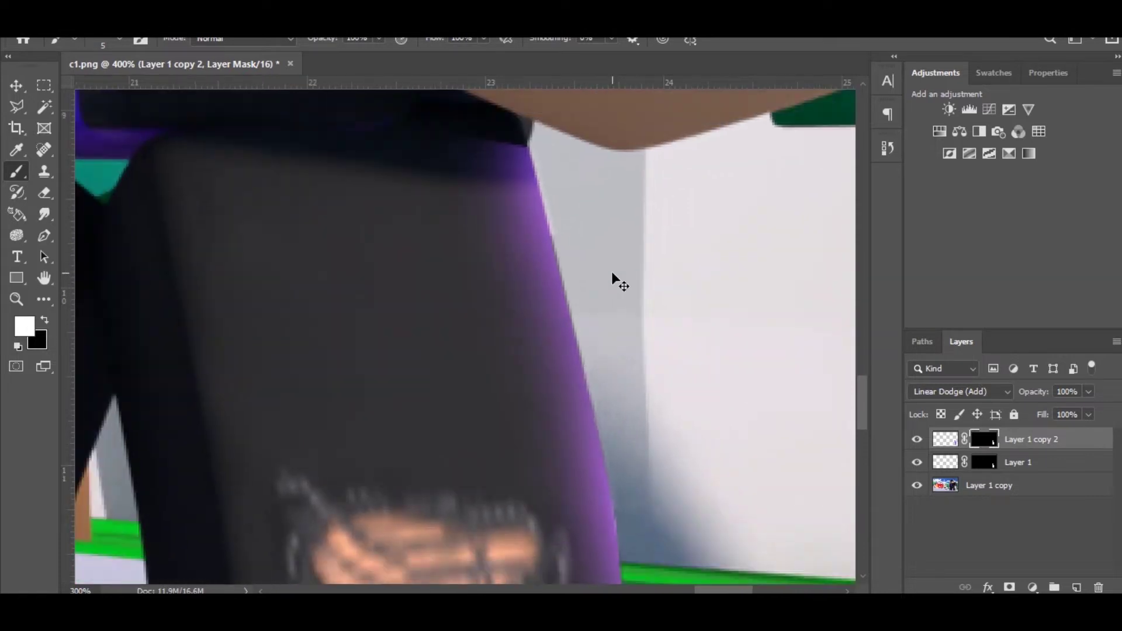
scroll(612, 271, up, 2)
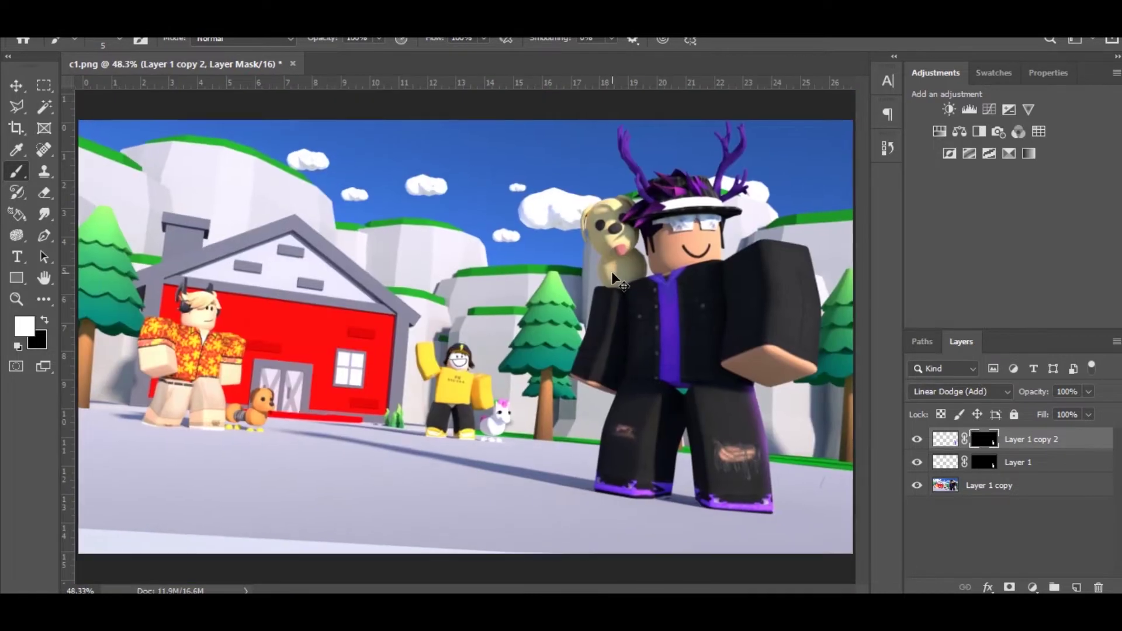
scroll(639, 282, right, 6)
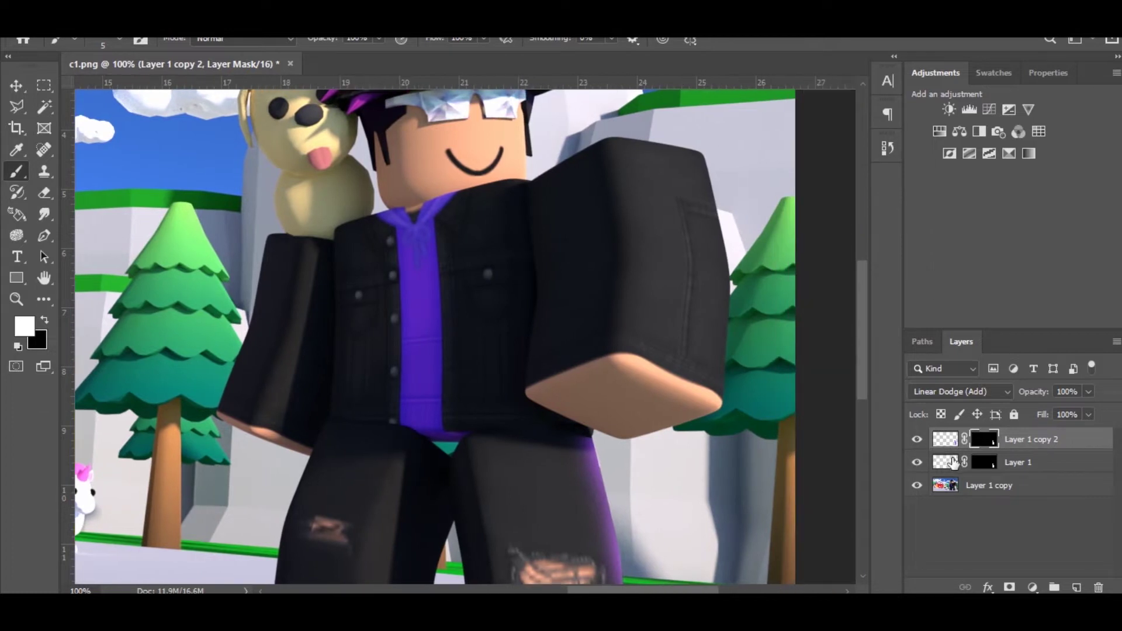
click(954, 464)
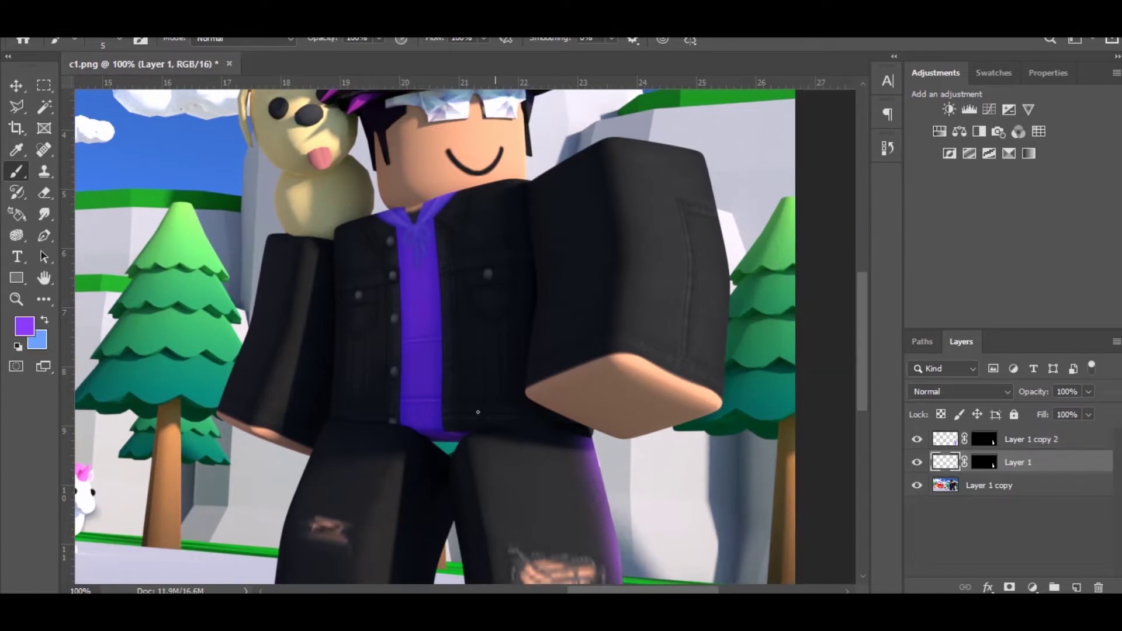
scroll(446, 416, down, 3)
scroll(447, 416, up, 3)
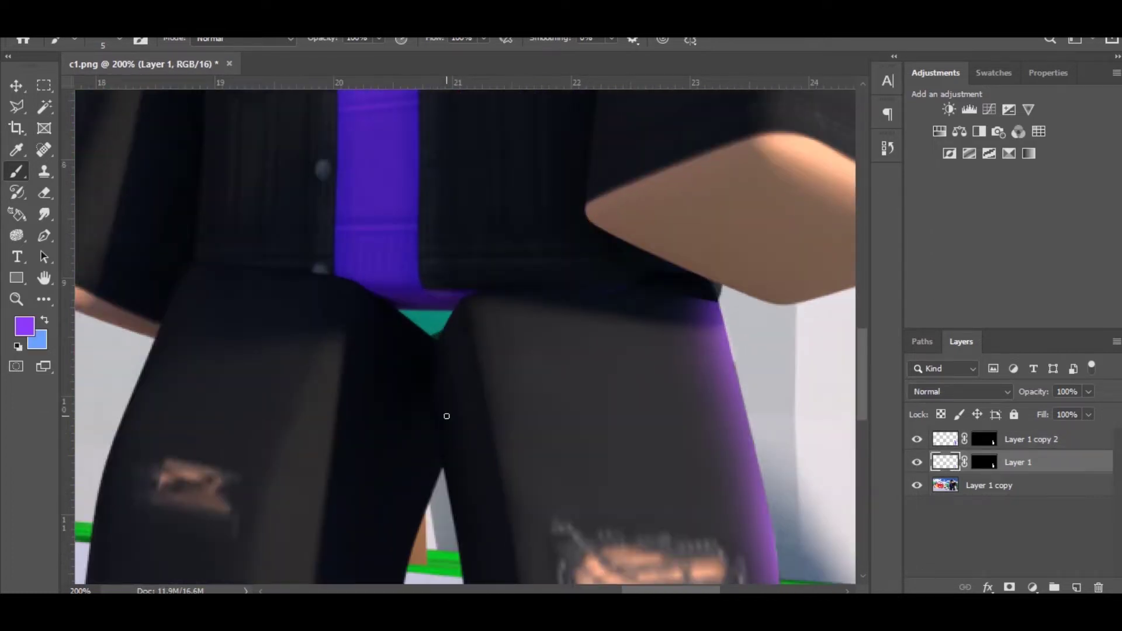
scroll(542, 408, down, 3)
scroll(541, 408, right, 6)
right_click(545, 407)
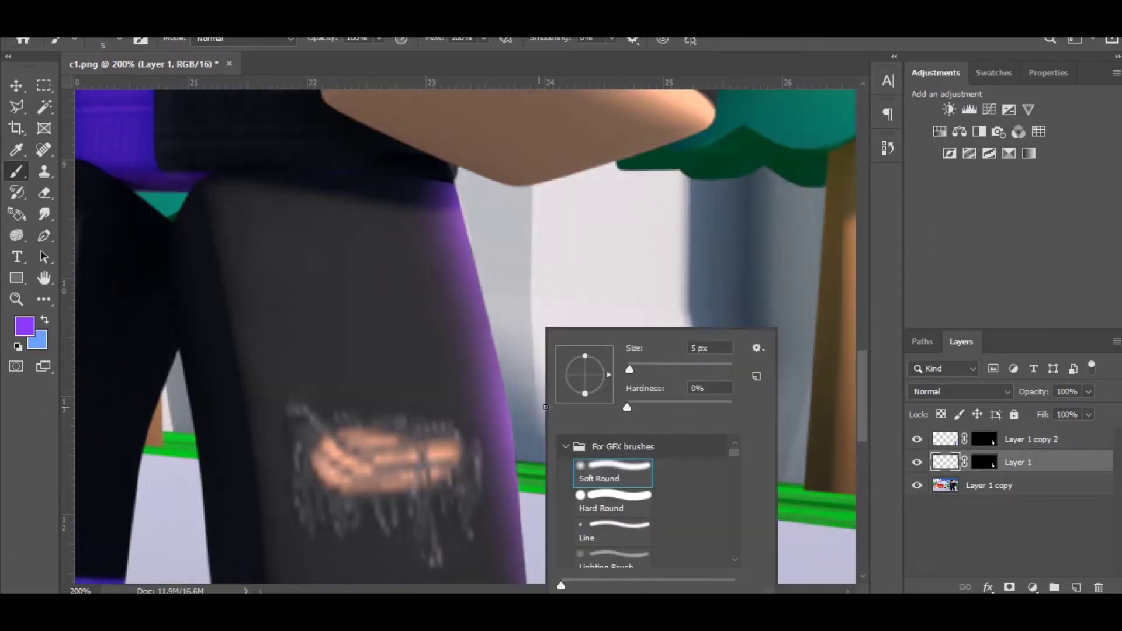
click(694, 369)
click(943, 466)
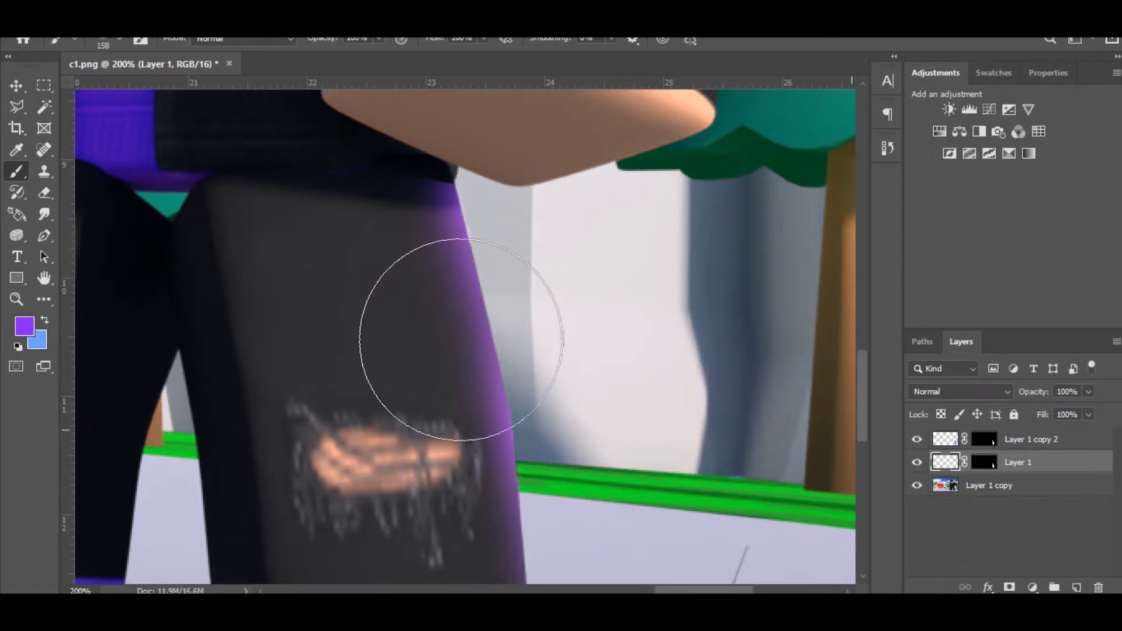
Step: Set the foreground colour to the lighter purple #ac6fff
click(24, 325)
drag(798, 287, 795, 278)
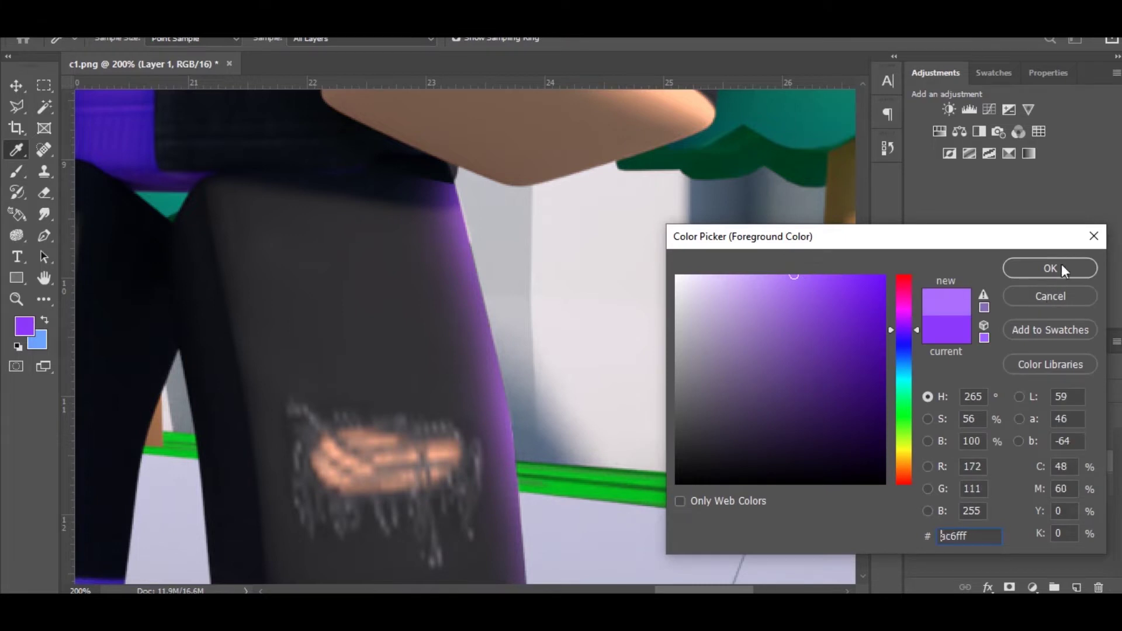
click(1059, 268)
Step: Paint a soft light-purple glow down the trouser leg's outer edge on Layer 1
scroll(585, 193, down, 1)
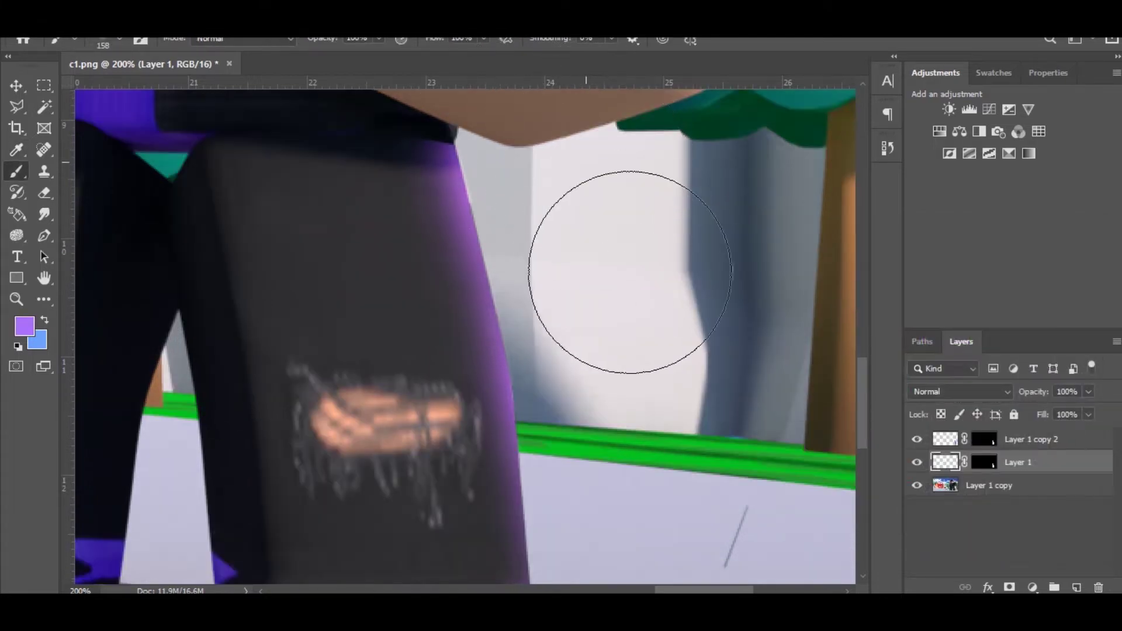
key(ctrl+minus)
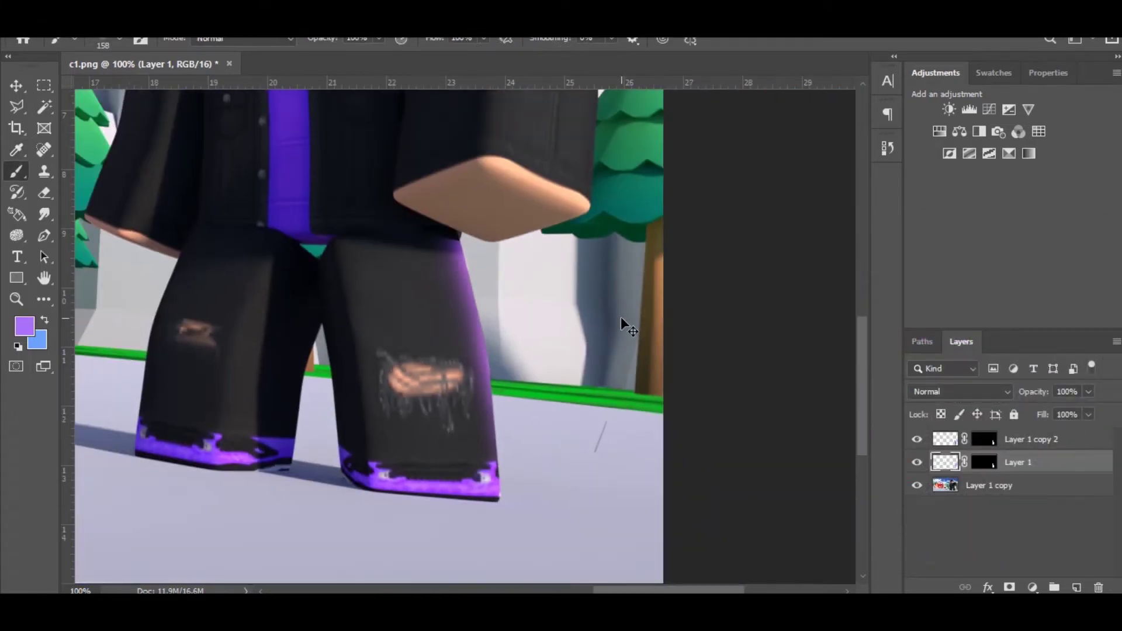
drag(508, 252, 497, 374)
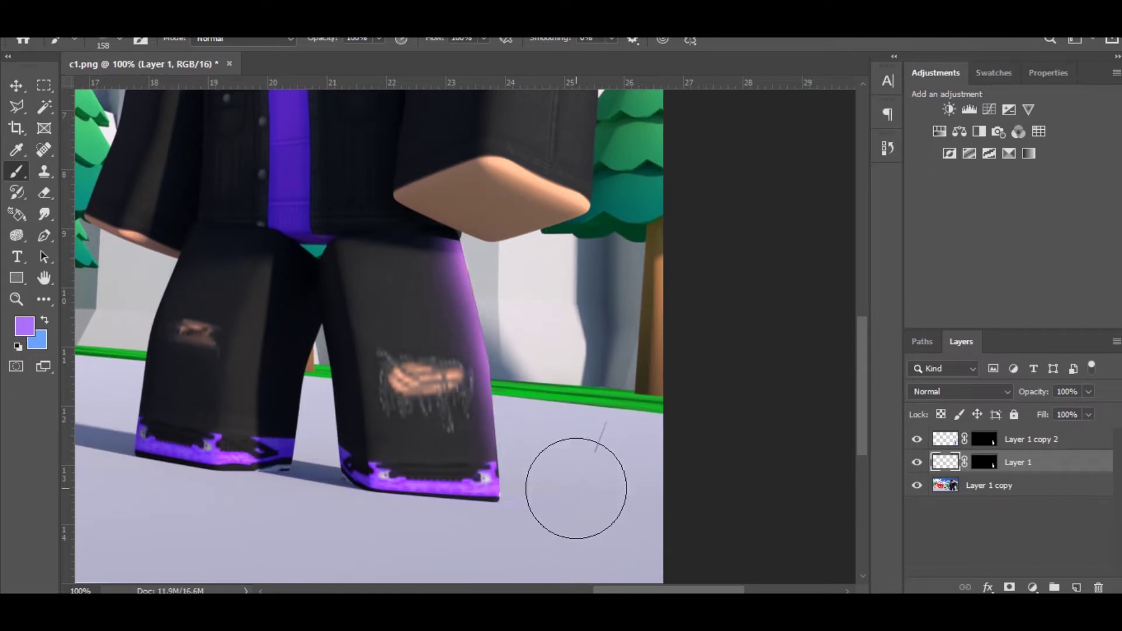
key(ctrl+plus)
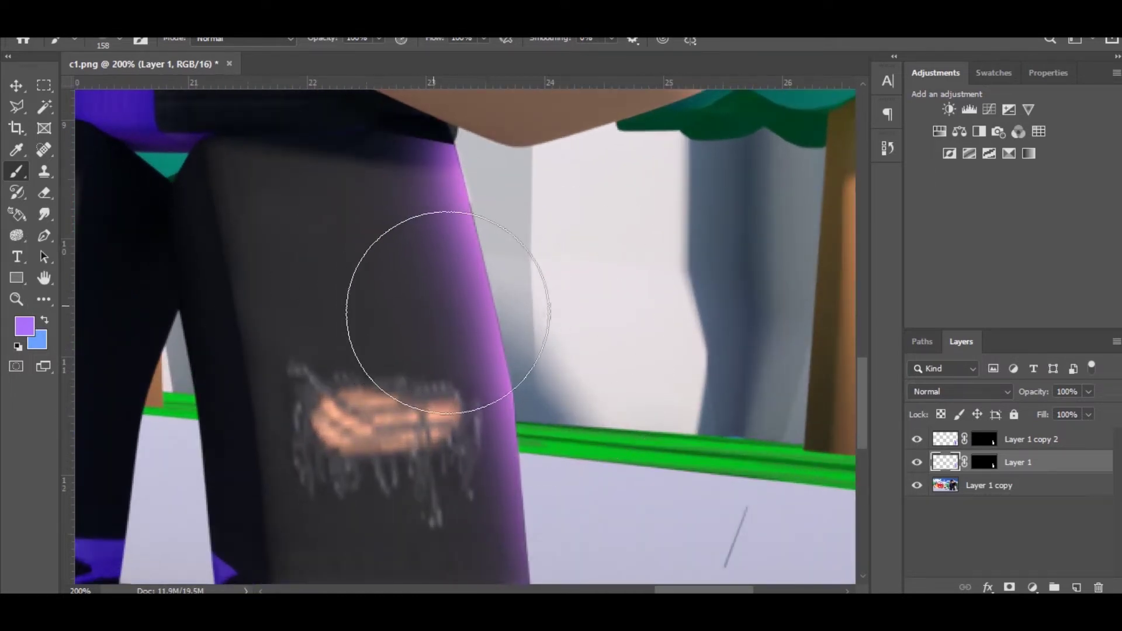
scroll(464, 300, up, 3)
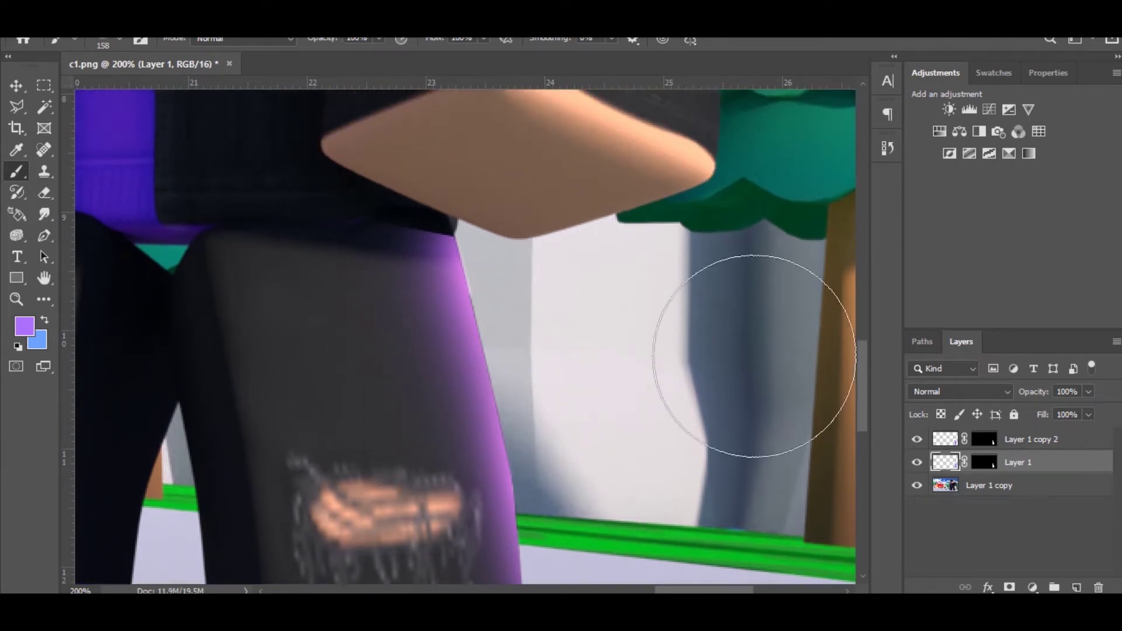
Step: Erase the glow at the top of the trouser leg beneath the jacket on Layer 1 and Layer 1 copy 2, using an 80 px Eraser
key(e)
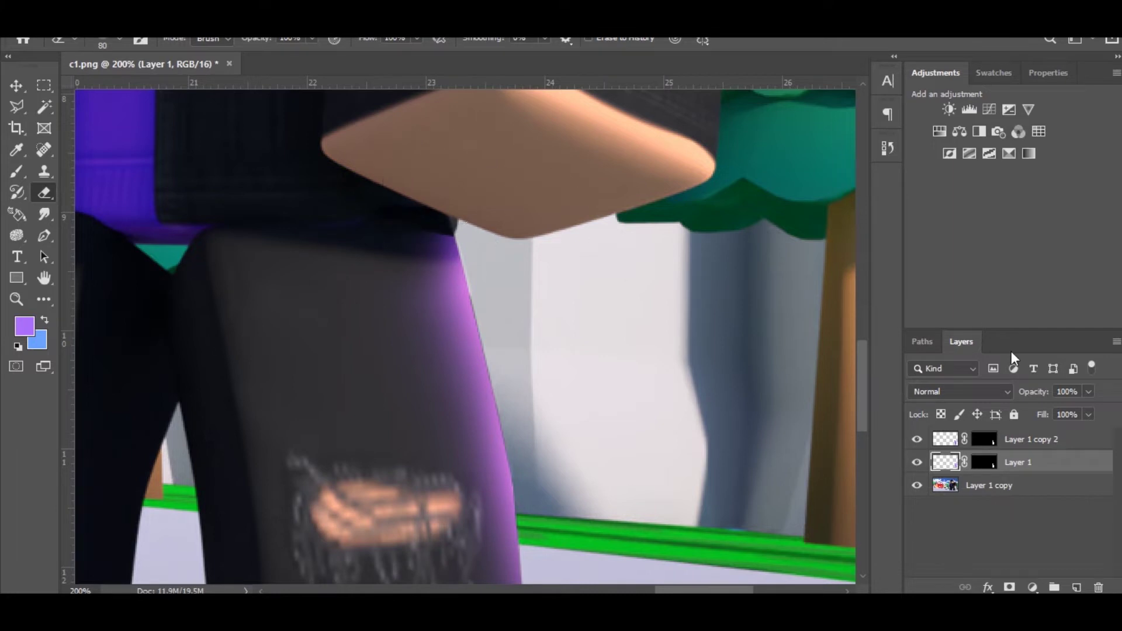
click(956, 439)
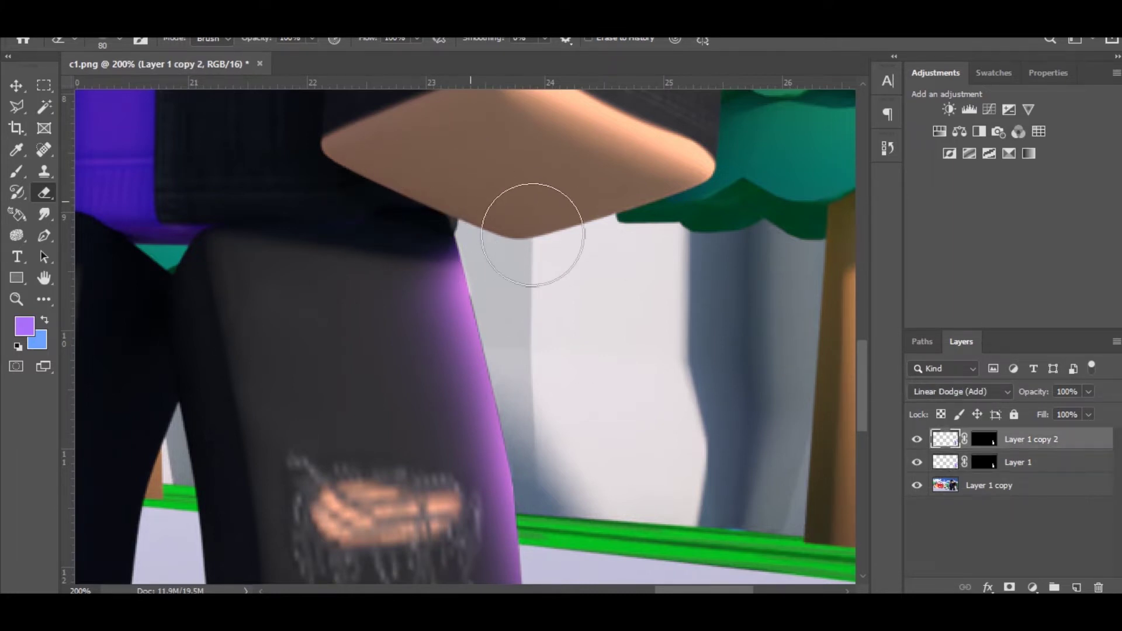
scroll(626, 313, down, 3)
scroll(626, 365, down, 8)
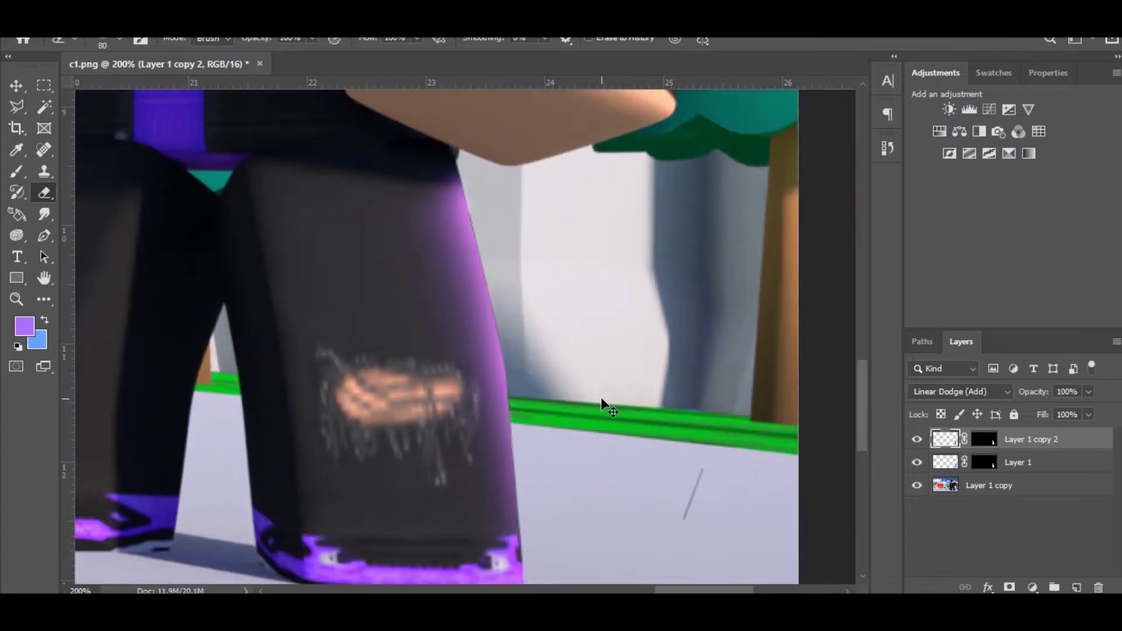
scroll(608, 406, up, 1)
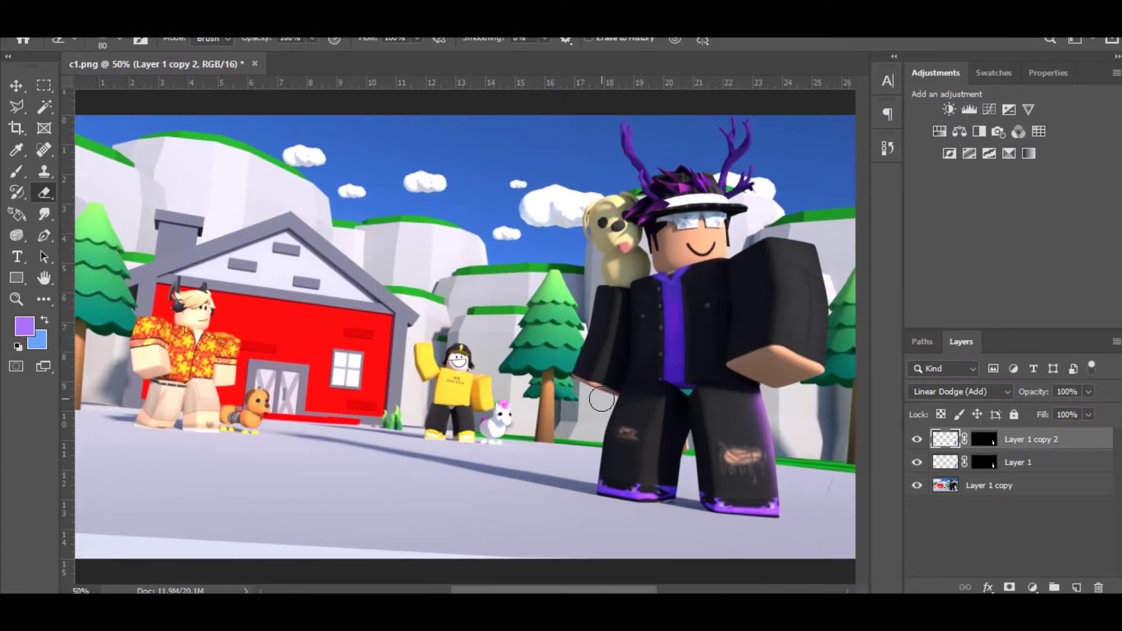
Step: Lower Layer 1's opacity to 52% and toggle its visibility to compare the leg with and without the glow
click(917, 463)
click(917, 463)
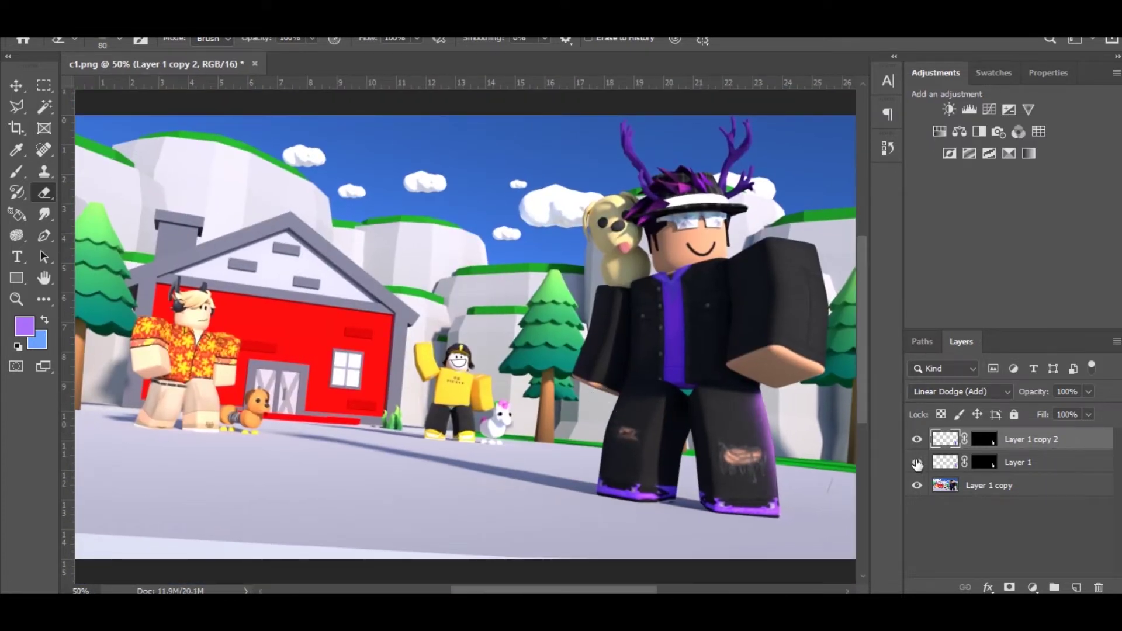
click(947, 467)
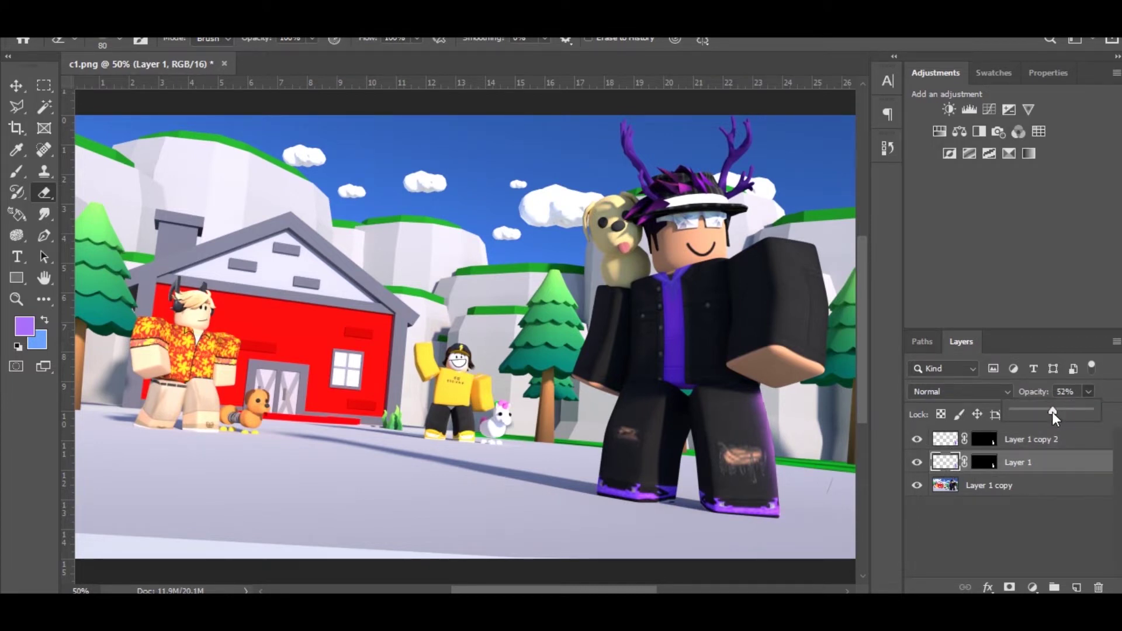
click(916, 463)
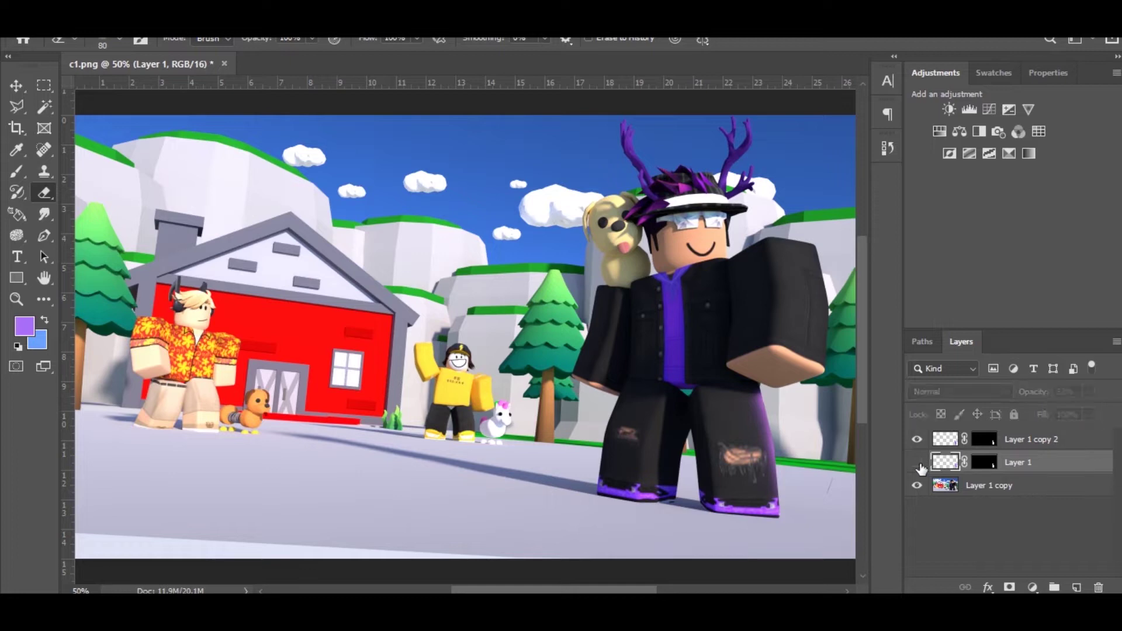
click(918, 463)
click(918, 463)
click(918, 463)
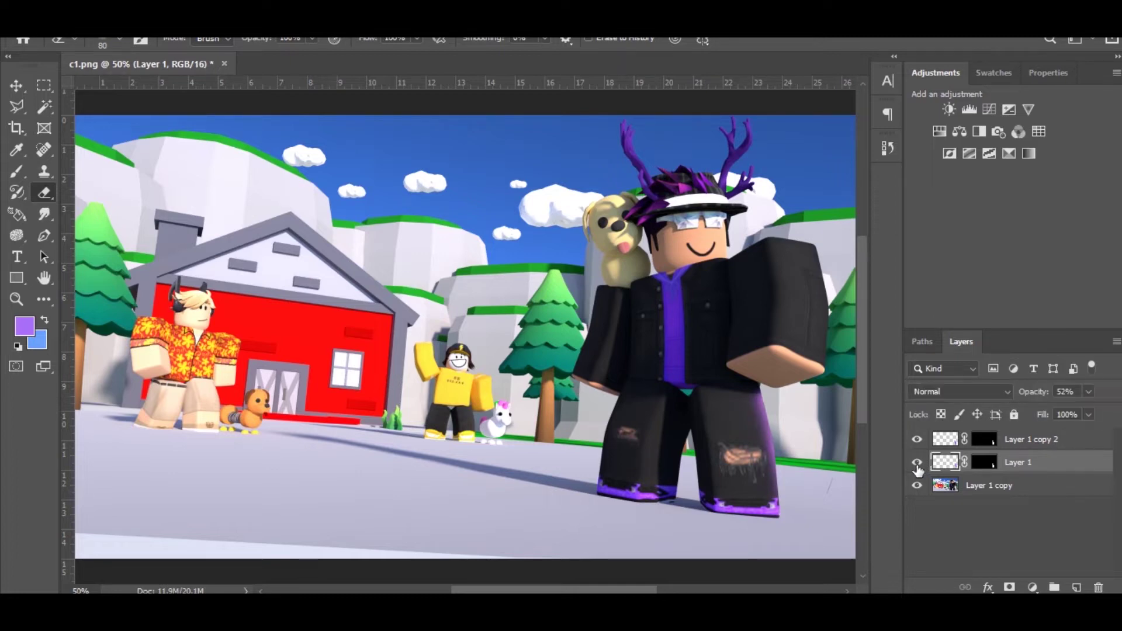
scroll(317, 435, up, 2)
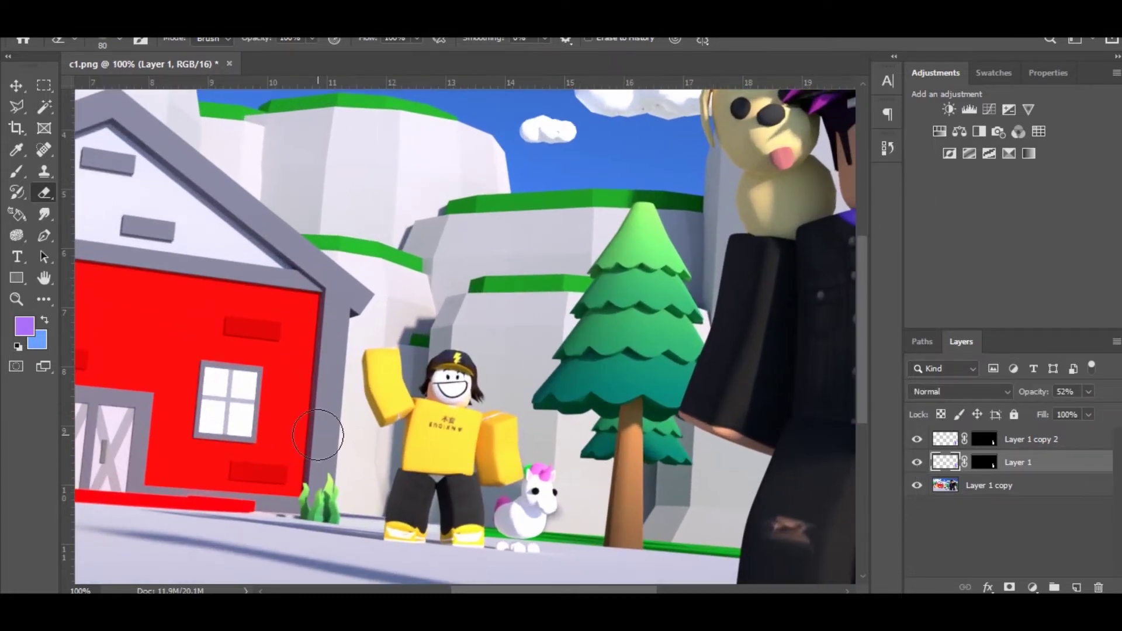
scroll(496, 369, right, 3)
scroll(496, 369, right, 6)
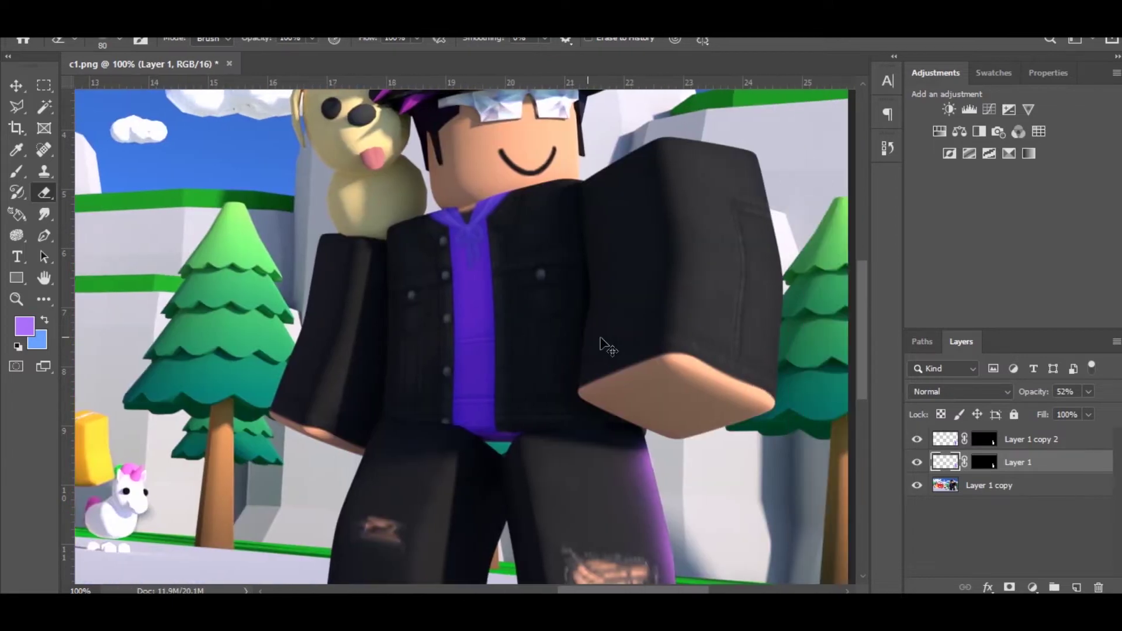
Step: Add a new layer above Layer 1 copy 2 and trace the outer edge of the raised sleeve with the Pen tool
scroll(601, 338, down, 5)
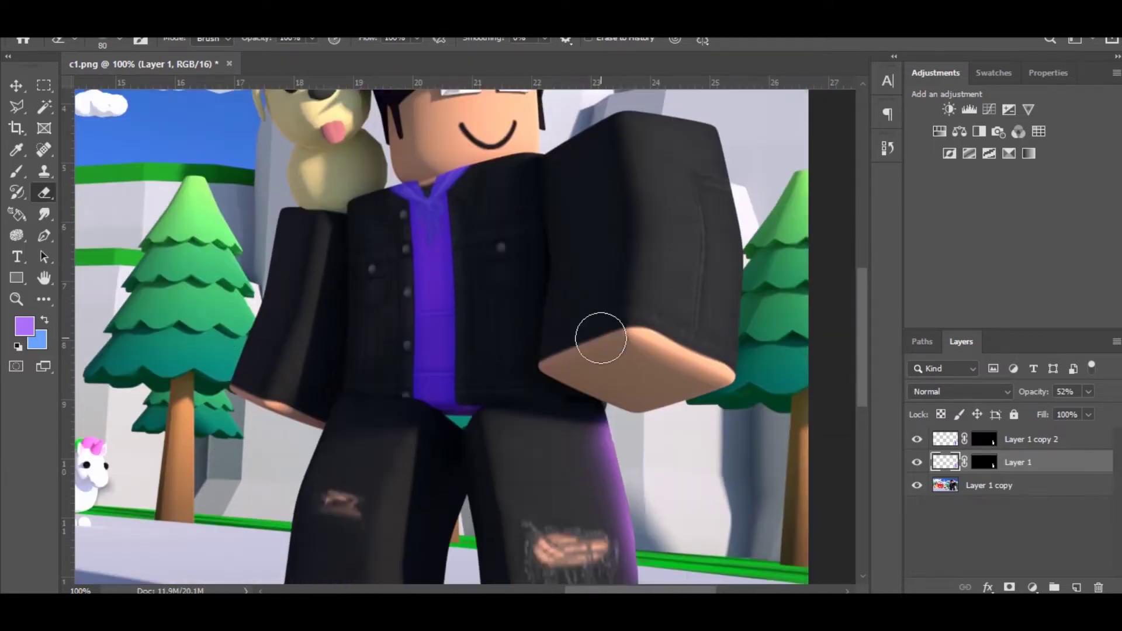
scroll(601, 337, right, 3)
key(ctrl+plus)
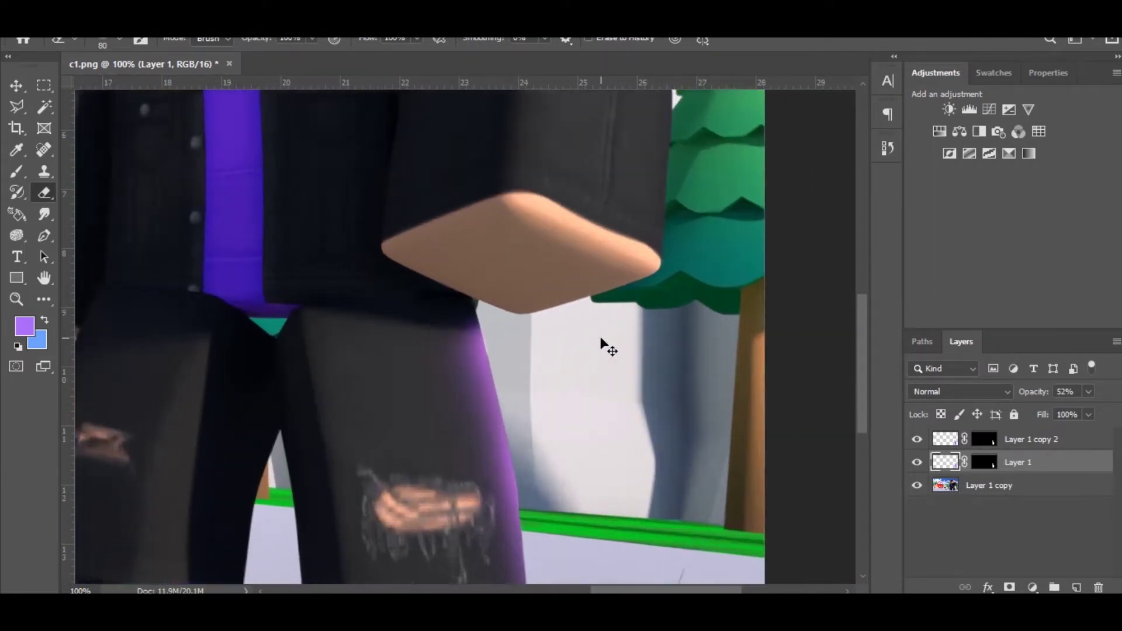
click(944, 443)
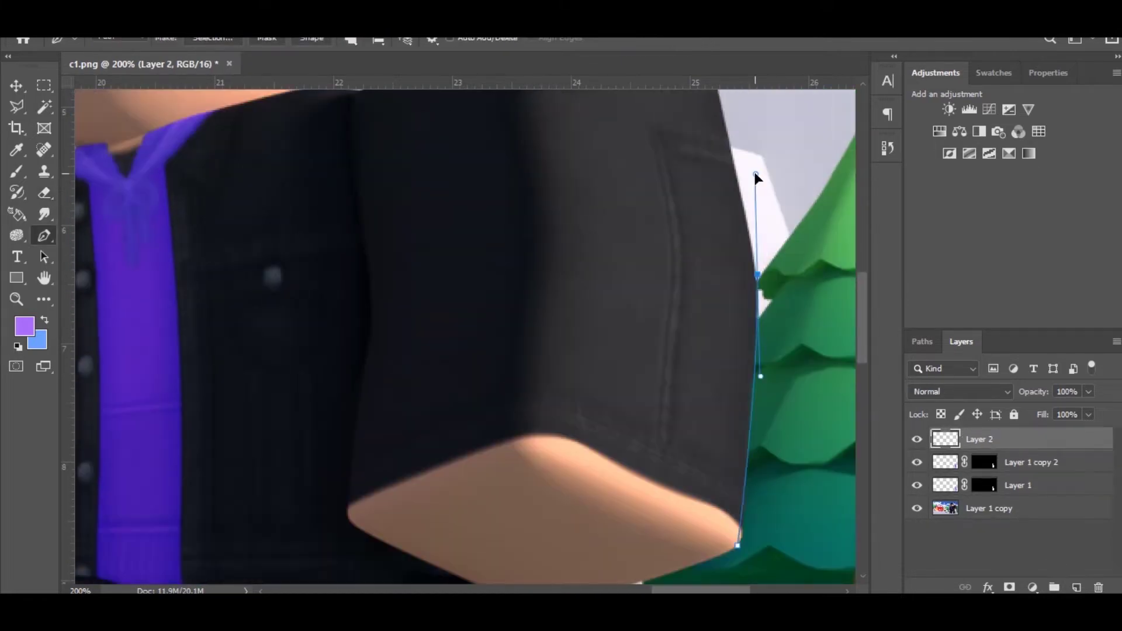
Step: Collect all the rim-light layers in a group named Rim and toggle its visibility to compare the character with and without glow
shift+click(1046, 508)
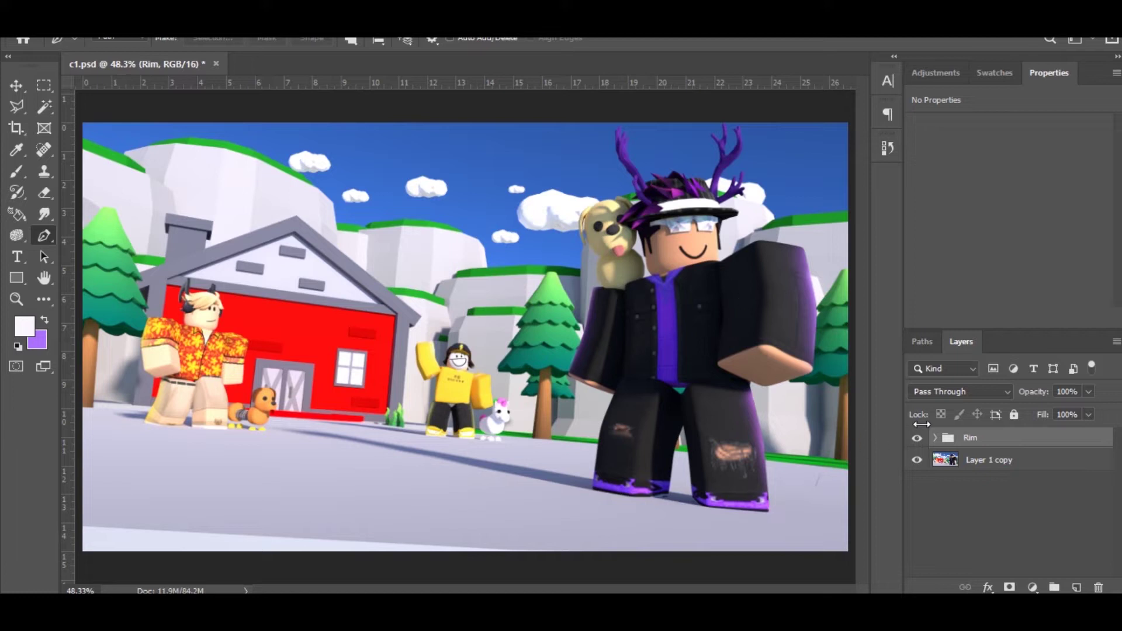
click(917, 438)
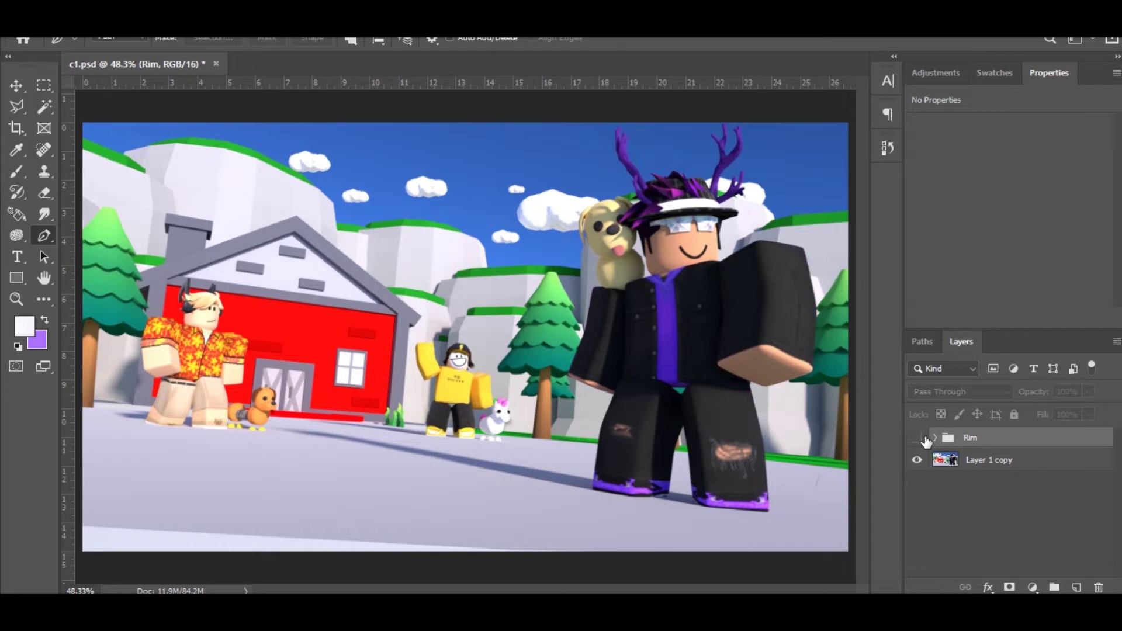
click(924, 438)
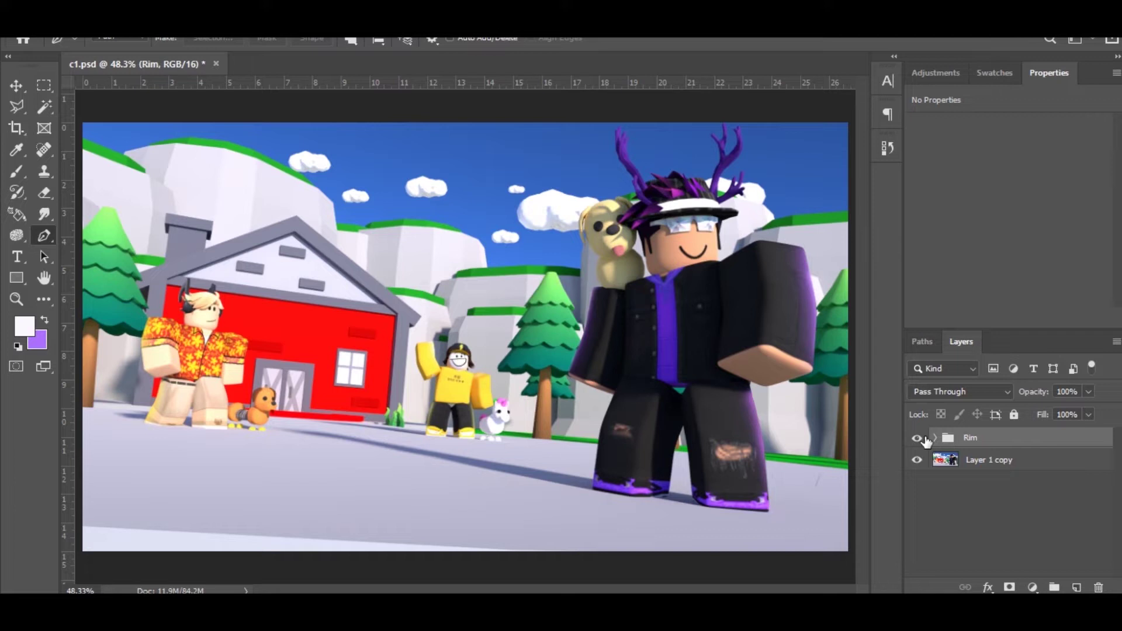
Step: Create a new layer above the Rim group, place it in its own group named CC and save the document
click(1076, 587)
key(ctrl+g)
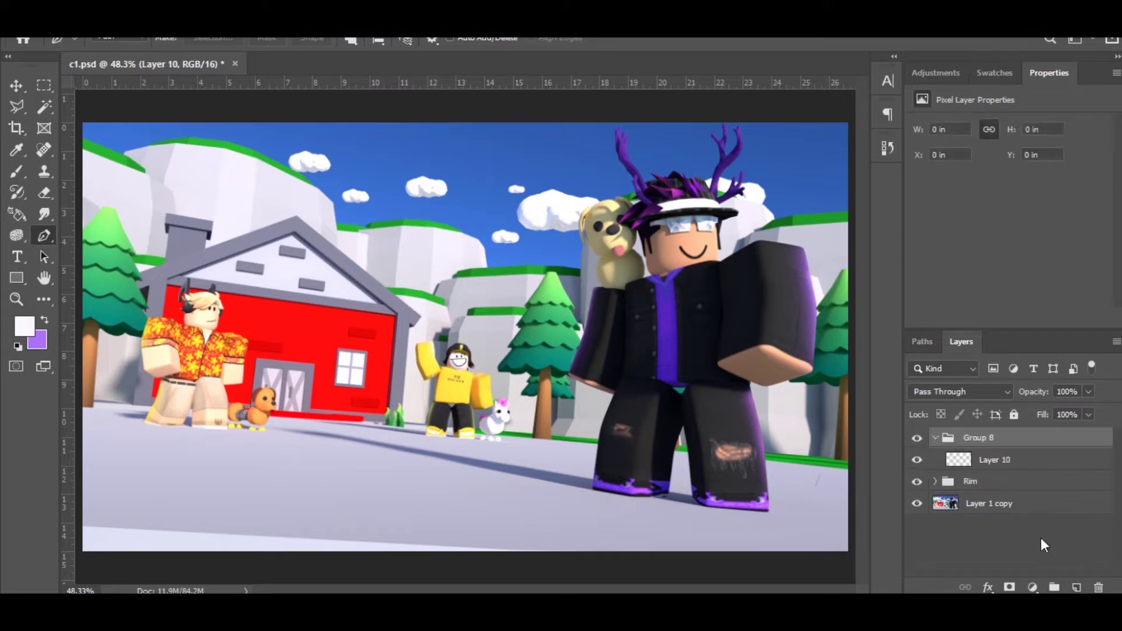
click(939, 73)
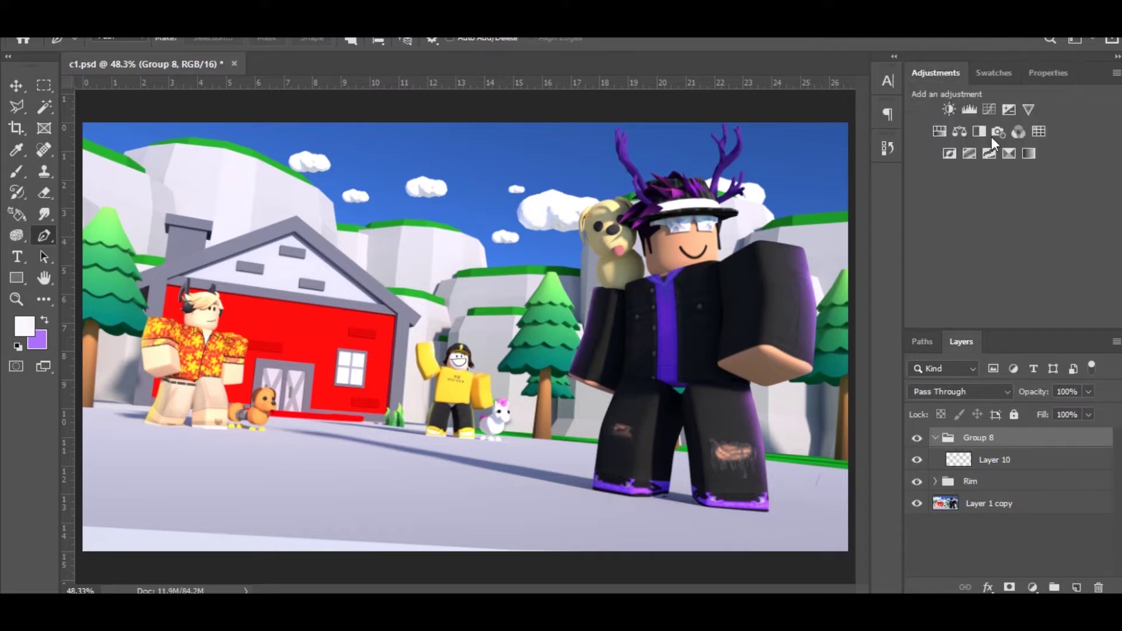
double_click(989, 437)
text(cC)
key(Return)
key(ctrl+s)
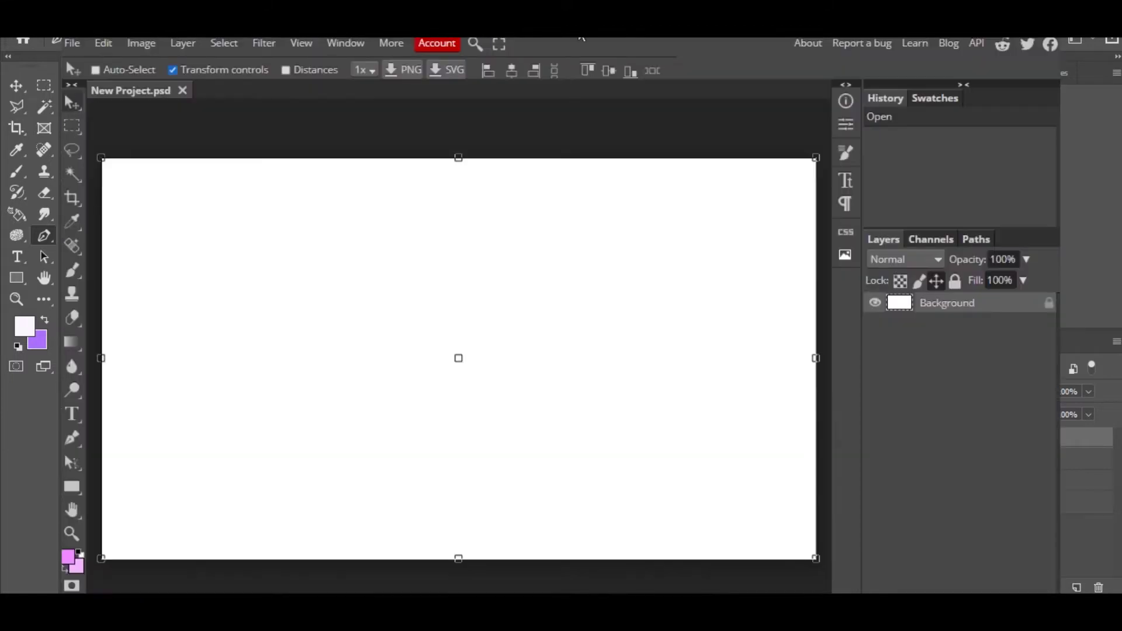
Step: Switch to Photopea and bring up its Adjustments
click(344, 44)
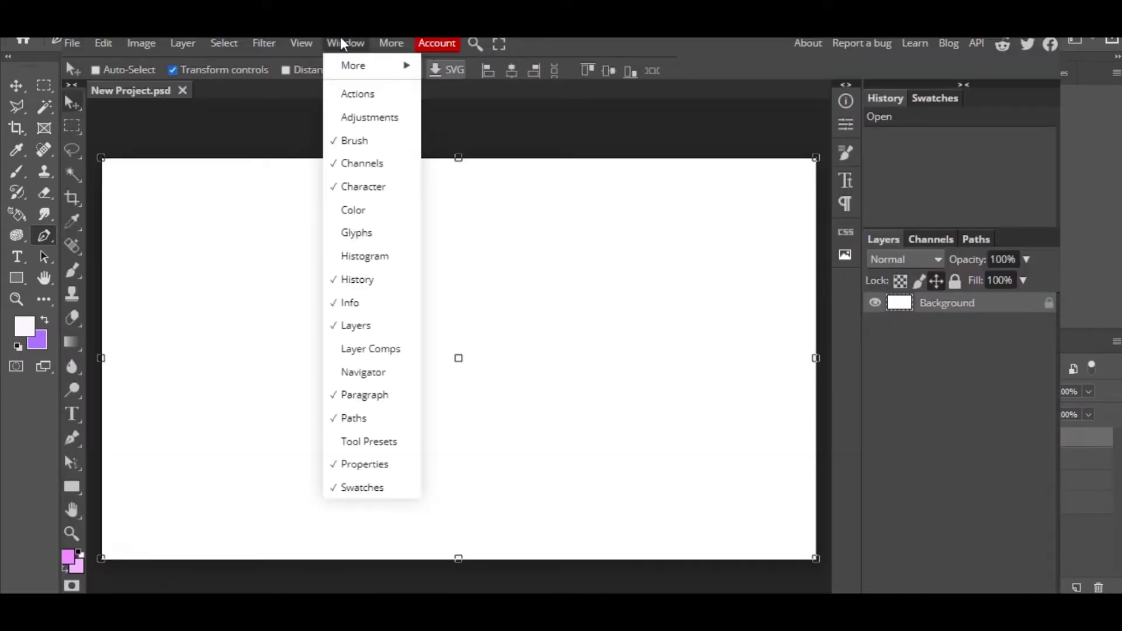
click(377, 117)
Step: Add a Vibrance adjustment layer in Photoshop's CC group with Vibrance +93, and toggle its visibility to compare the colours
key(d)
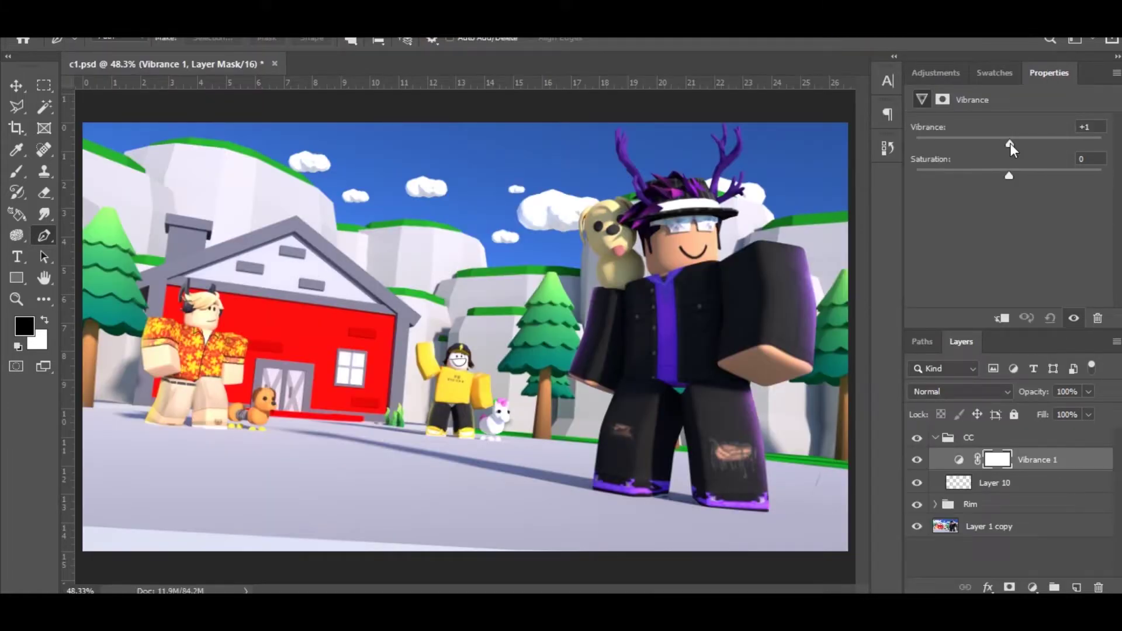
drag(1010, 142, 1054, 147)
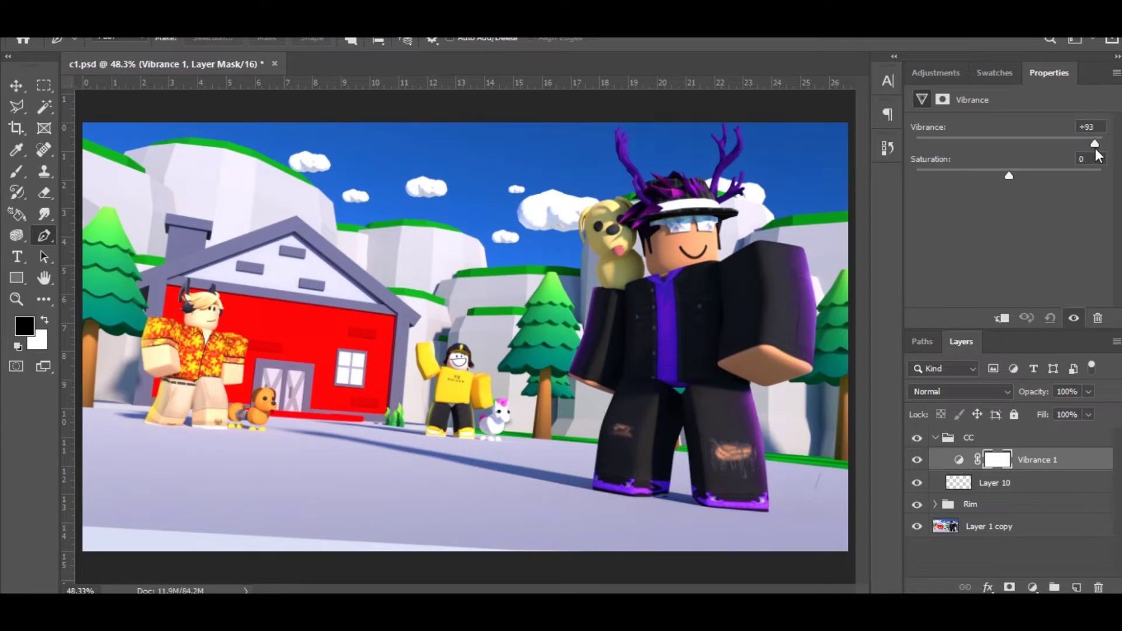
click(917, 459)
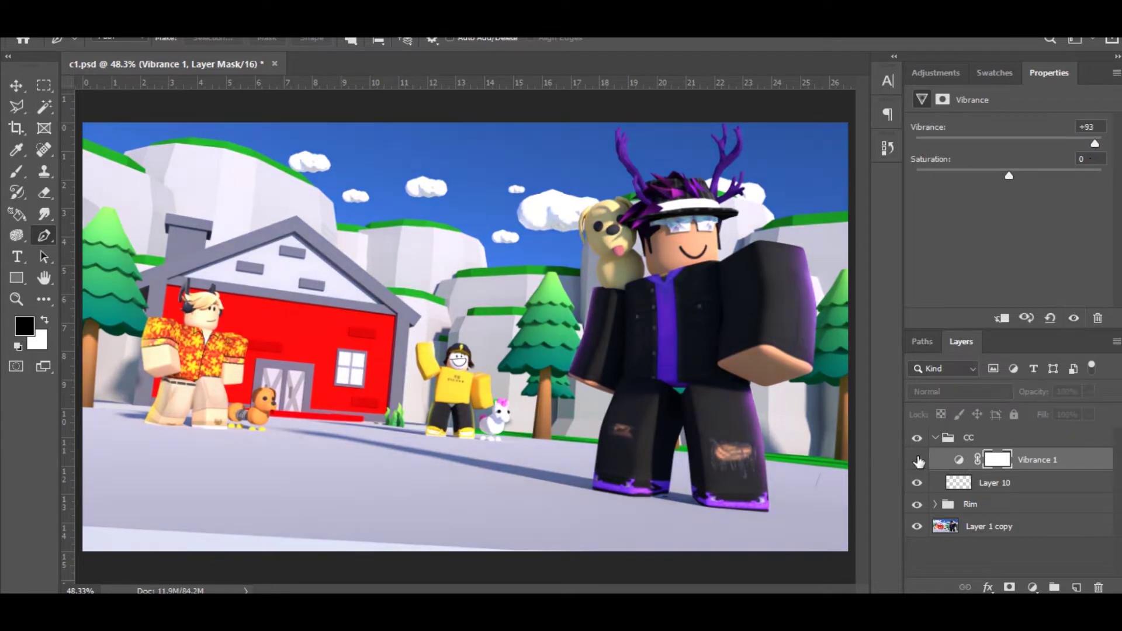
click(918, 460)
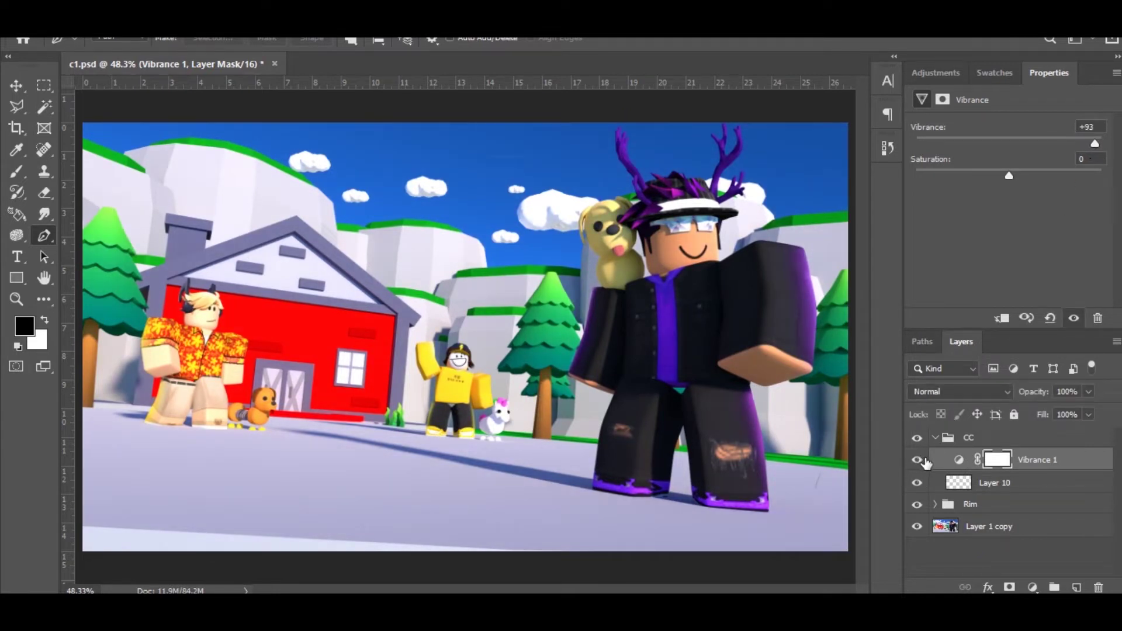
Step: Add a Color Balance adjustment with midtones Cyan-Red -13, Magenta-Green -15 and Yellow-Blue +17, at 53% layer opacity
click(951, 76)
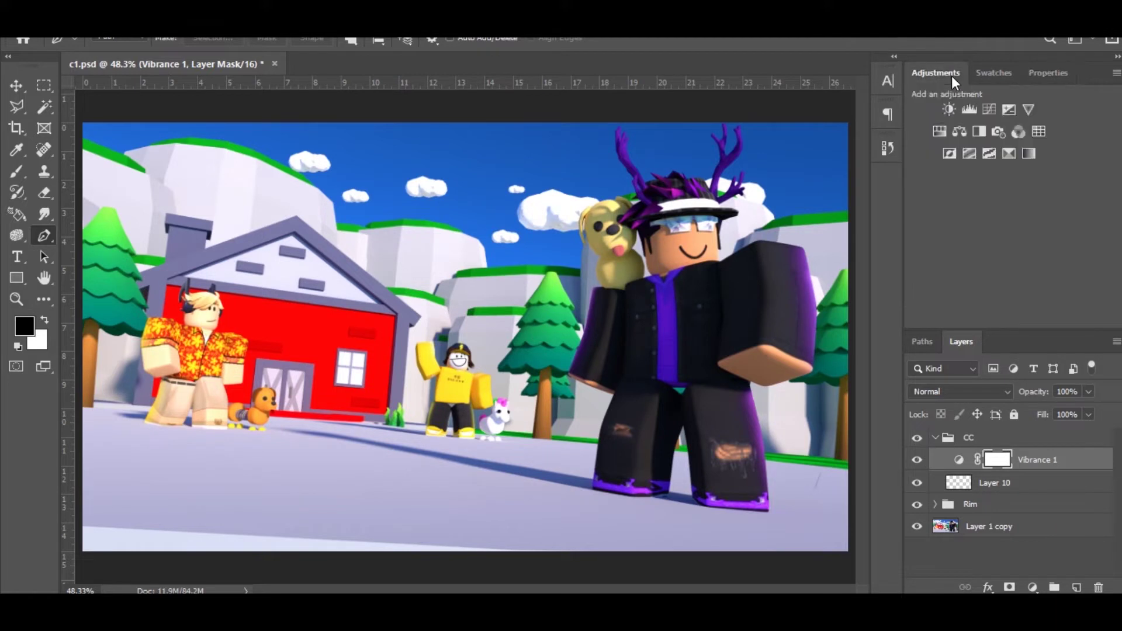
click(962, 139)
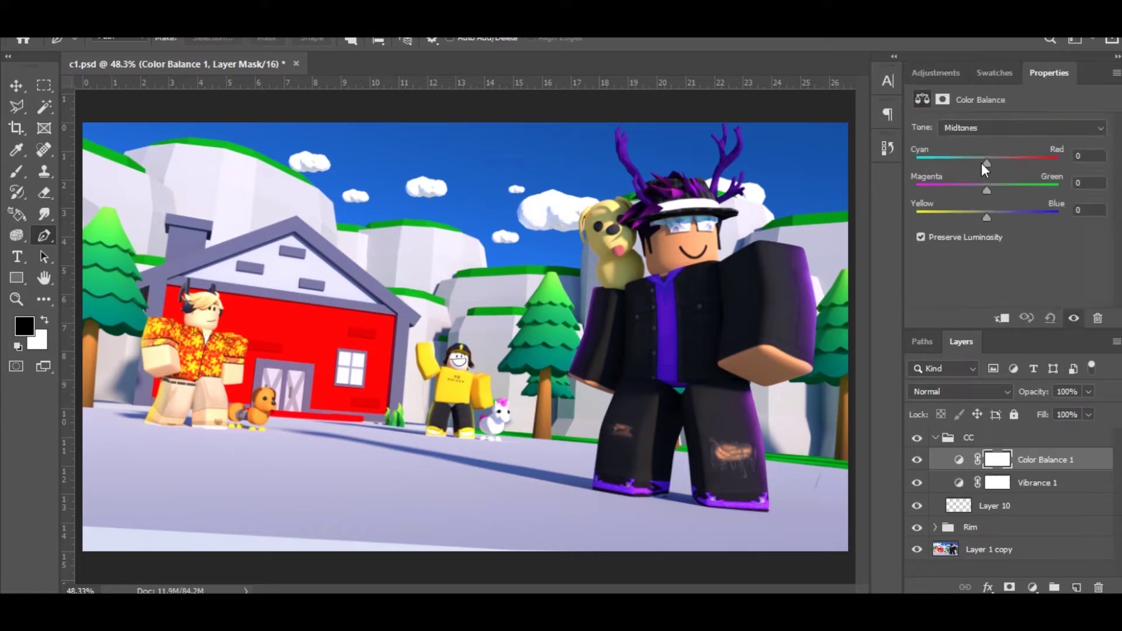
drag(999, 156, 980, 188)
drag(994, 213, 999, 215)
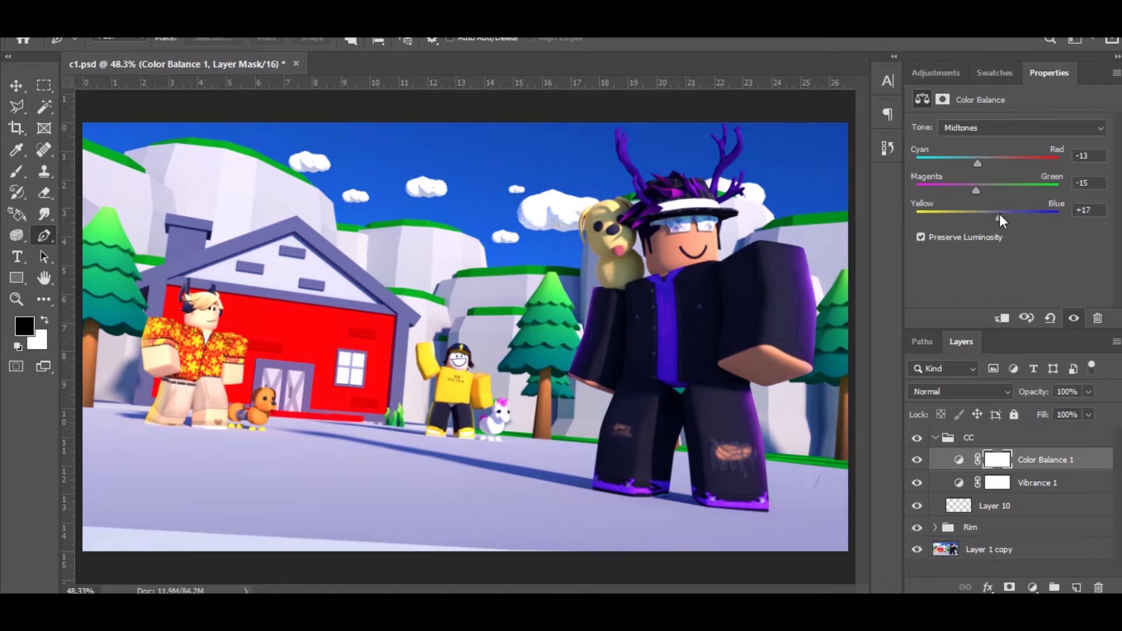
click(959, 460)
click(1088, 391)
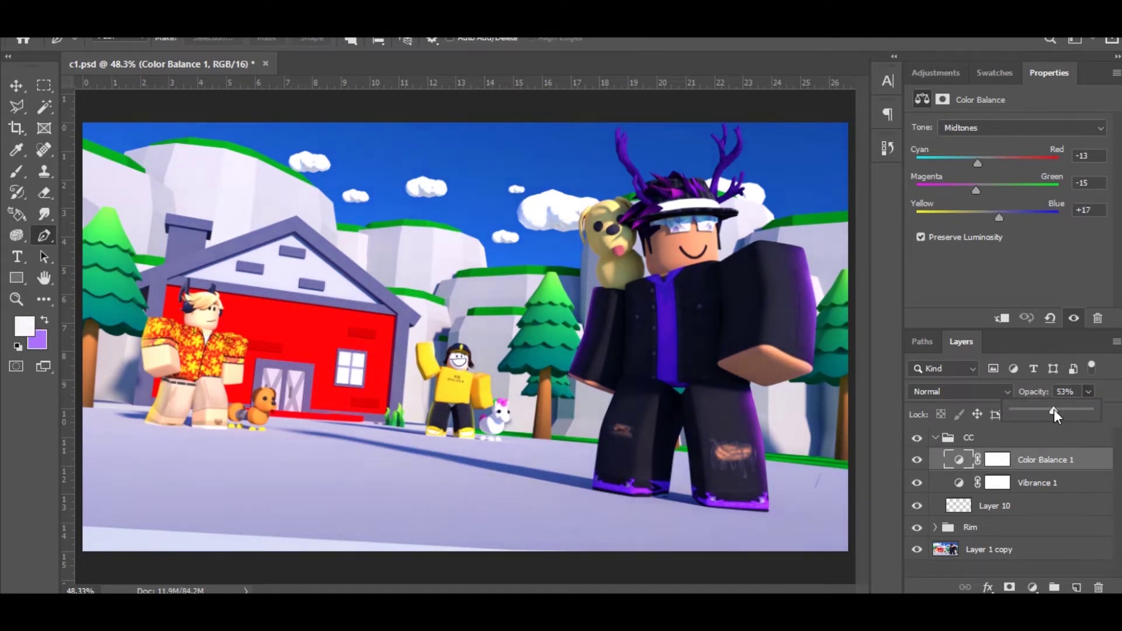
Step: Add a Curves adjustment above Color Balance 1 and raise the RGB curve's midpoint slightly to brighten the scene
click(959, 73)
click(959, 72)
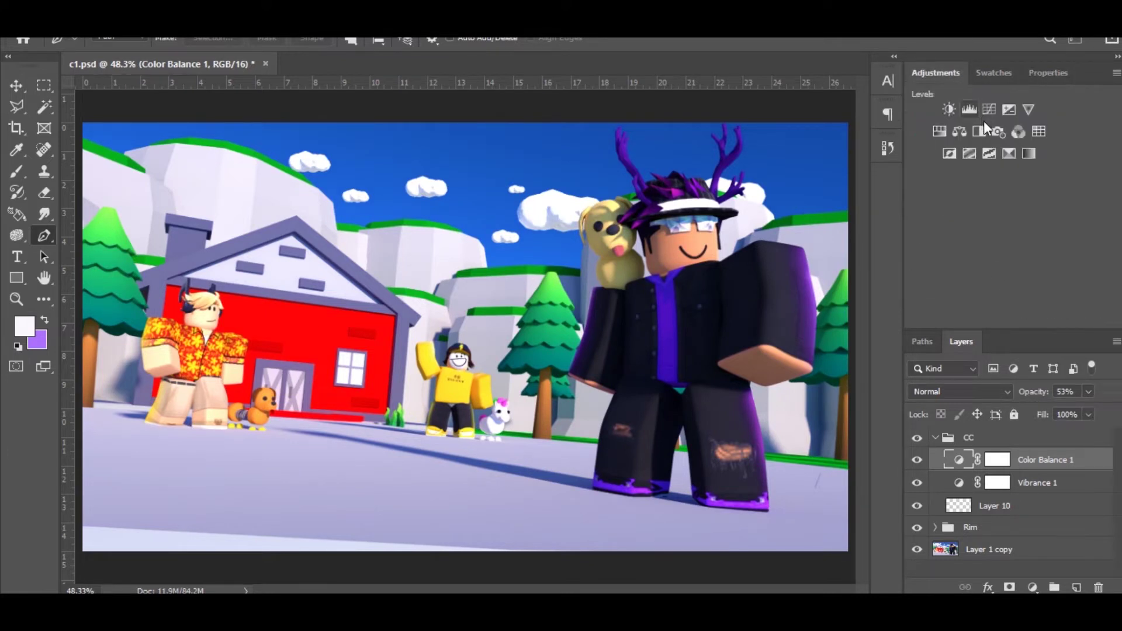
click(990, 110)
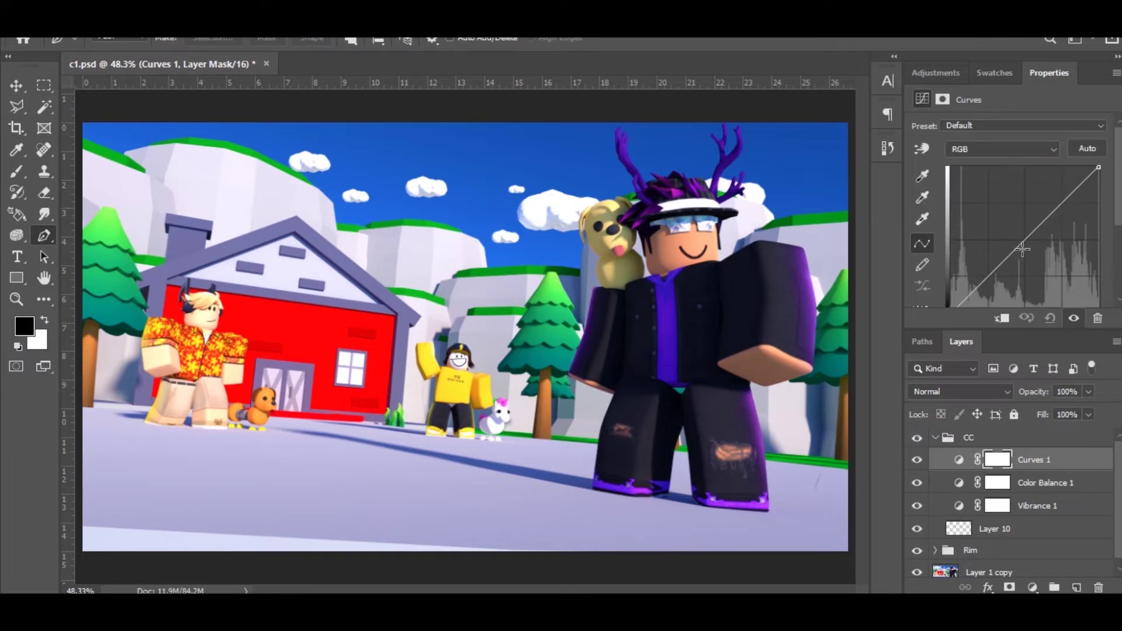
mouse_move(1016, 248)
mouse_down()
mouse_move(1009, 226)
mouse_move(1010, 239)
mouse_up()
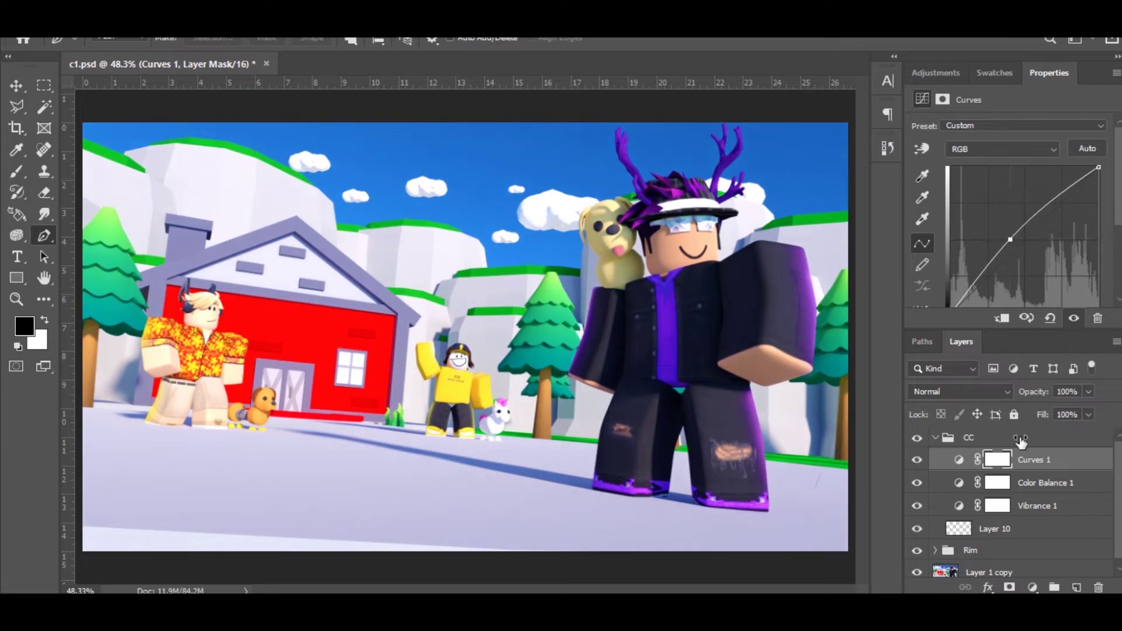
Step: Lower Curves 1's opacity to 58% and toggle its visibility to compare the brightness
click(959, 460)
click(916, 459)
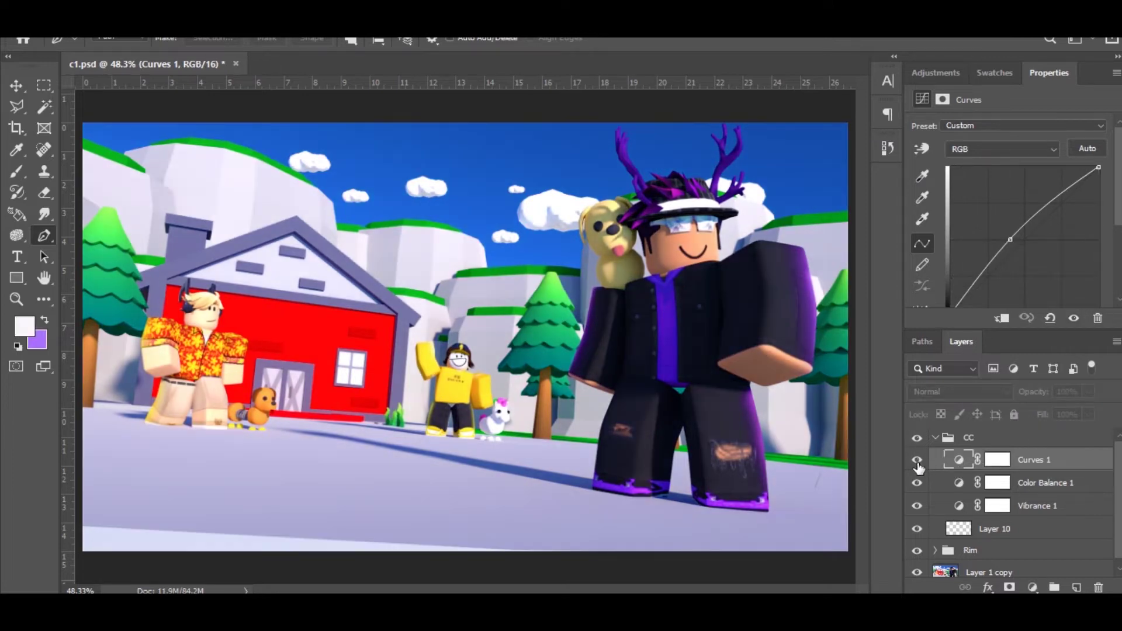
click(917, 459)
click(1087, 392)
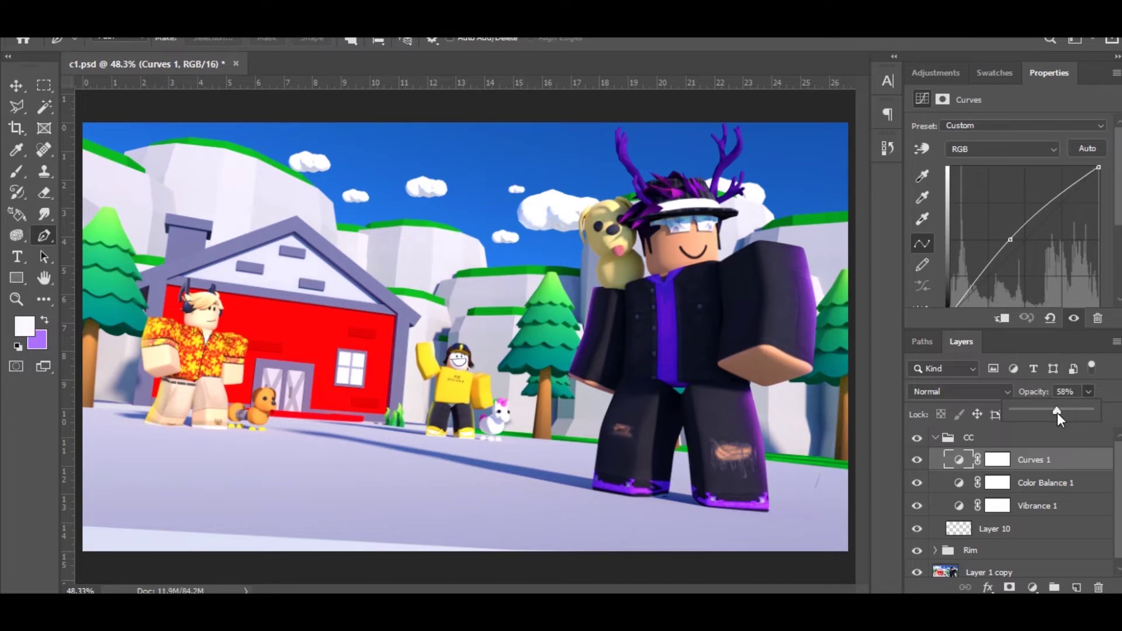
click(917, 461)
click(917, 461)
right_click(920, 464)
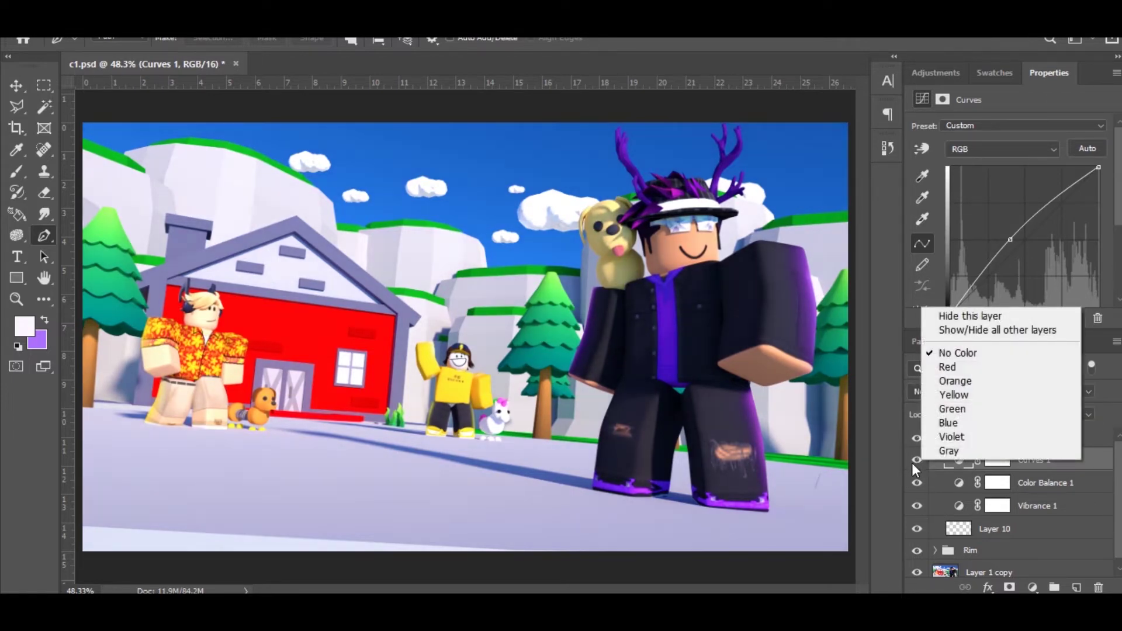
click(912, 463)
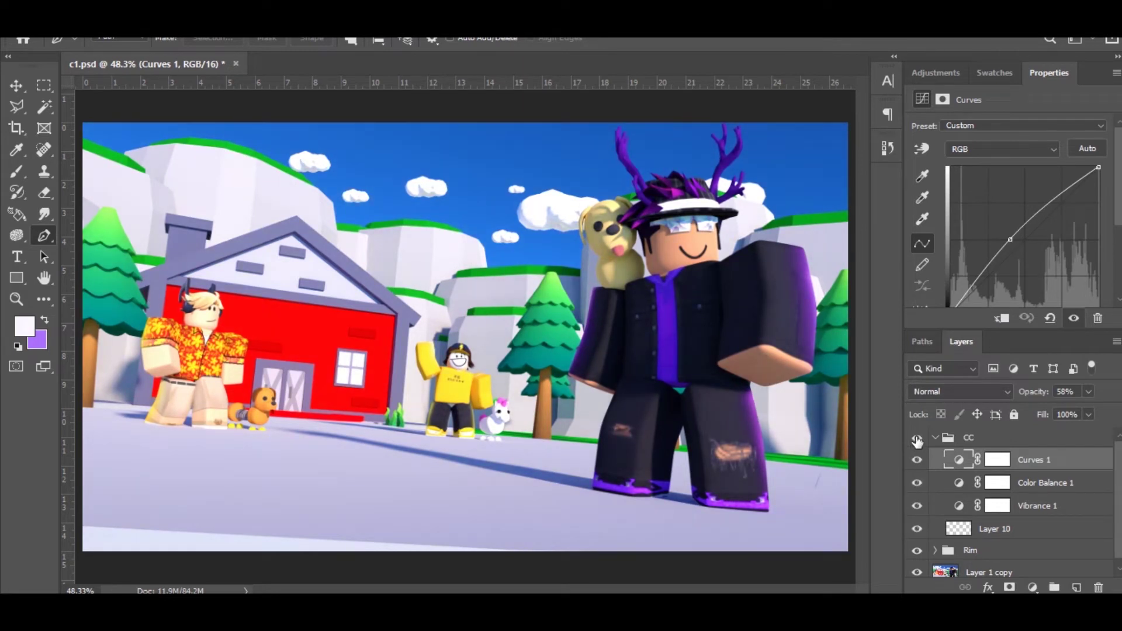
Step: Collapse the CC group and toggle the Rim group's visibility to compare the whole scene with and without rim light
click(941, 72)
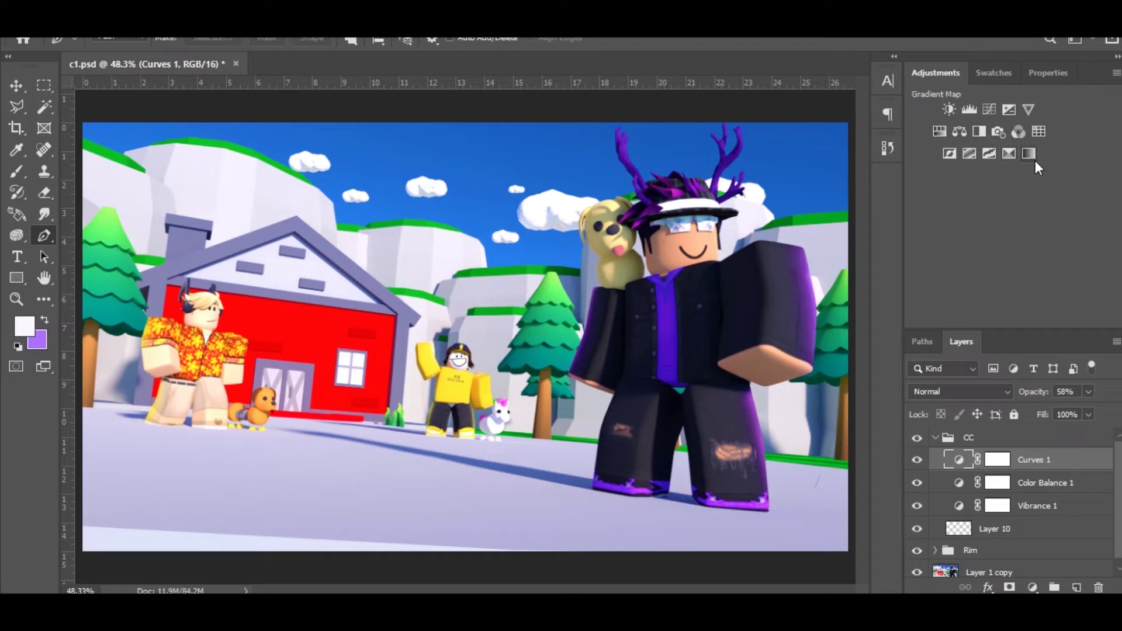
click(934, 438)
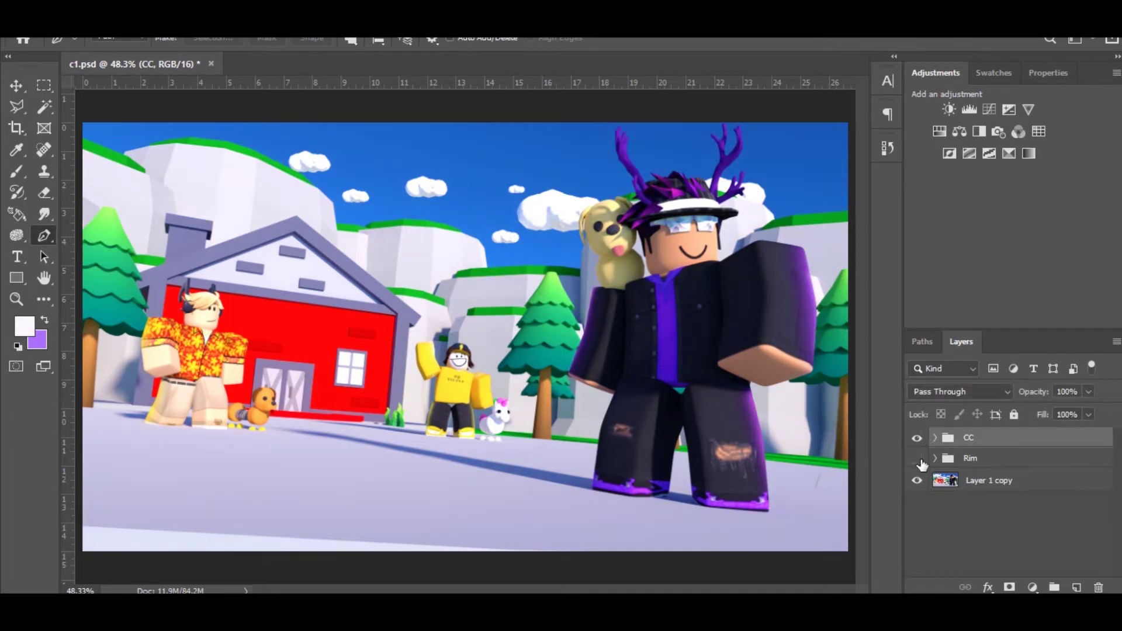
click(917, 458)
click(917, 459)
click(917, 459)
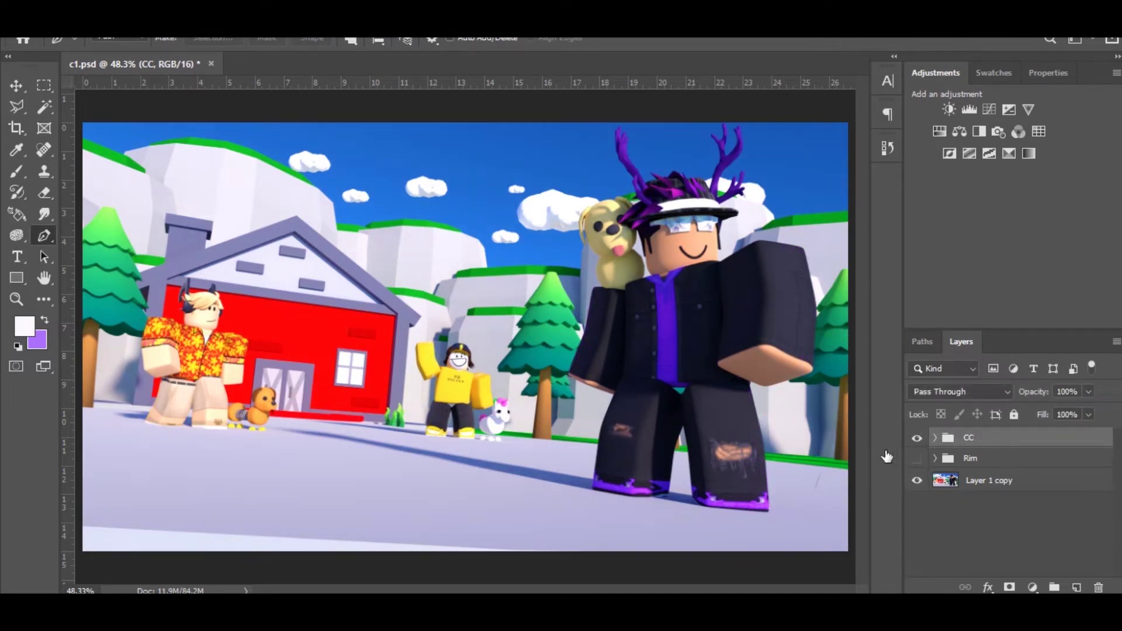
click(917, 458)
Step: Compare the waving character in the yellow shirt with and without the Rim group at 200% zoom
scroll(491, 397, up, 5)
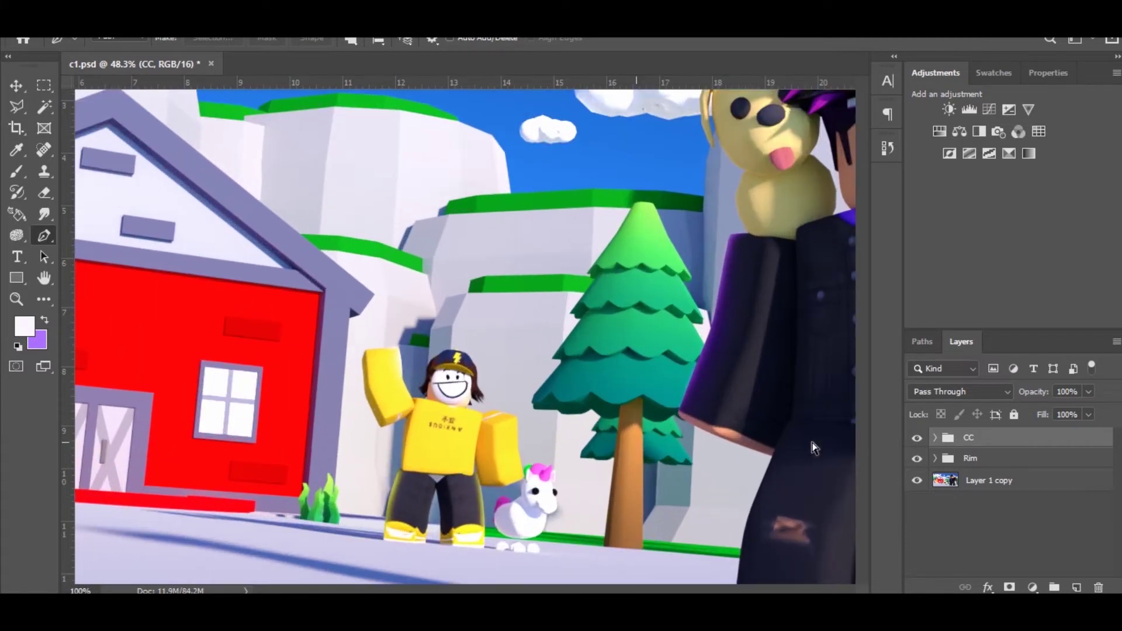
scroll(562, 404, down, 3)
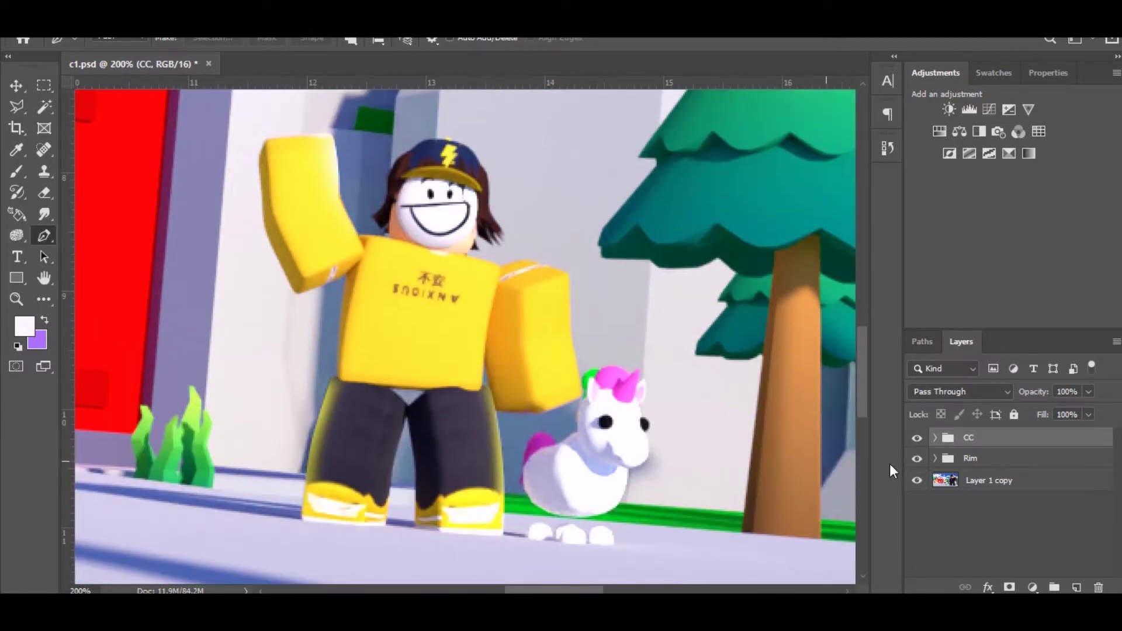
click(915, 459)
click(913, 462)
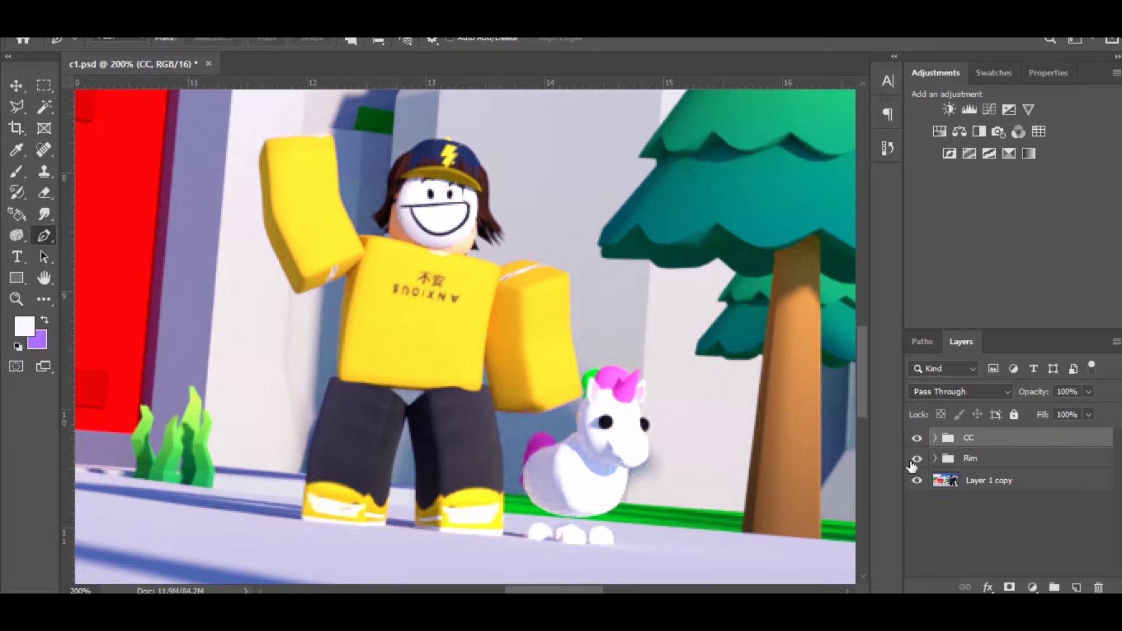
click(914, 461)
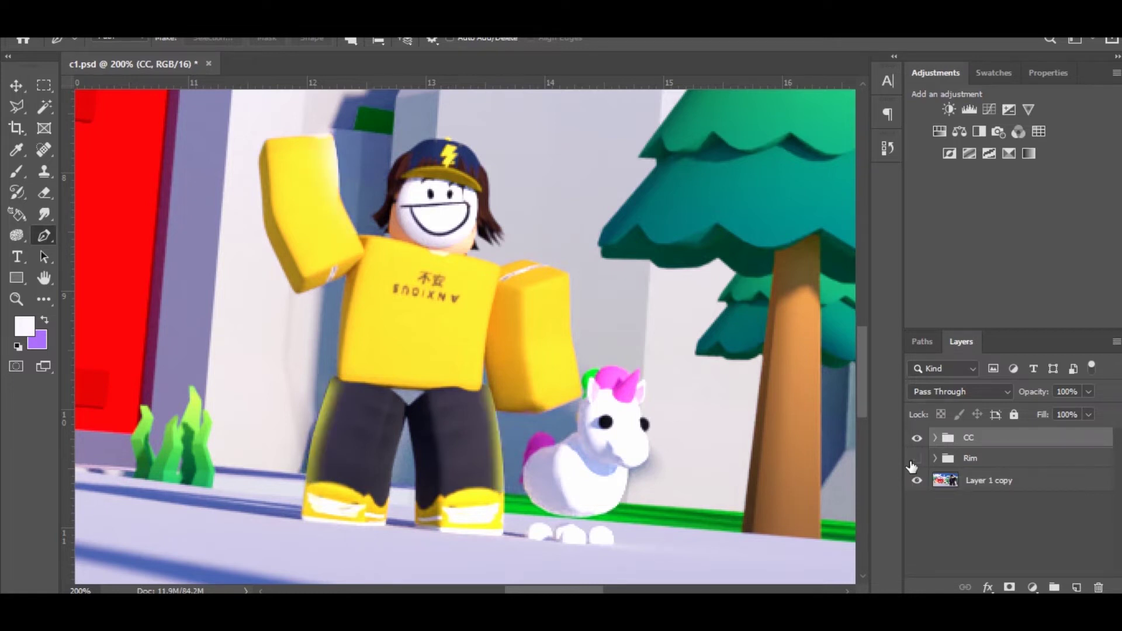
Step: Compare the character in the flowered shirt beside the barn with and without the Rim group
scroll(372, 345, left, 4)
scroll(371, 342, left, 10)
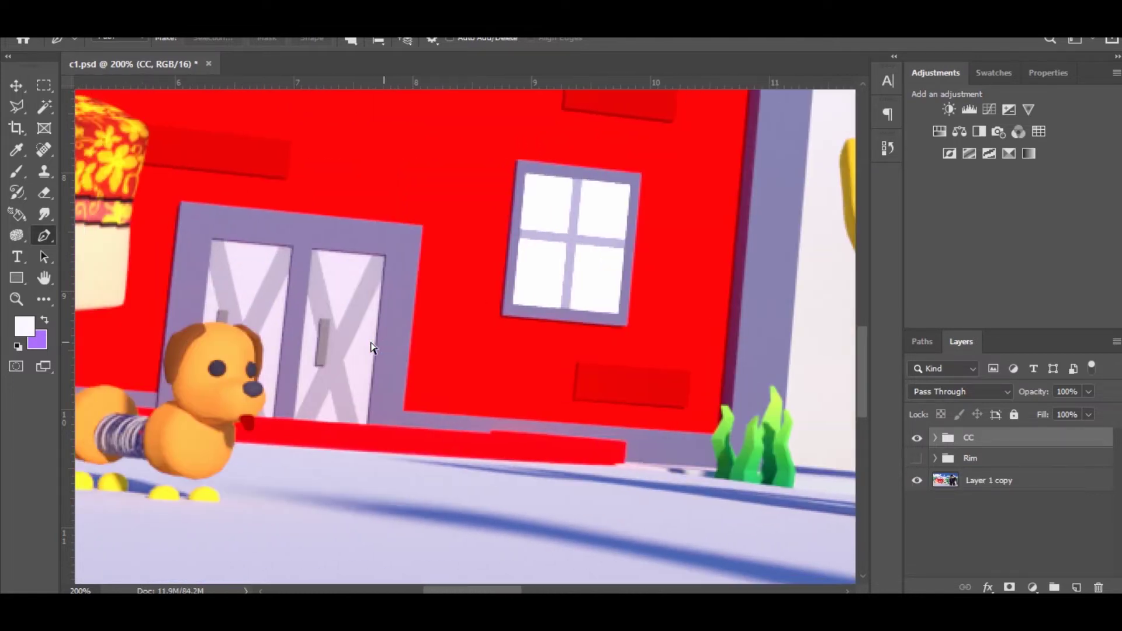
scroll(373, 348, left, 3)
scroll(376, 351, up, 5)
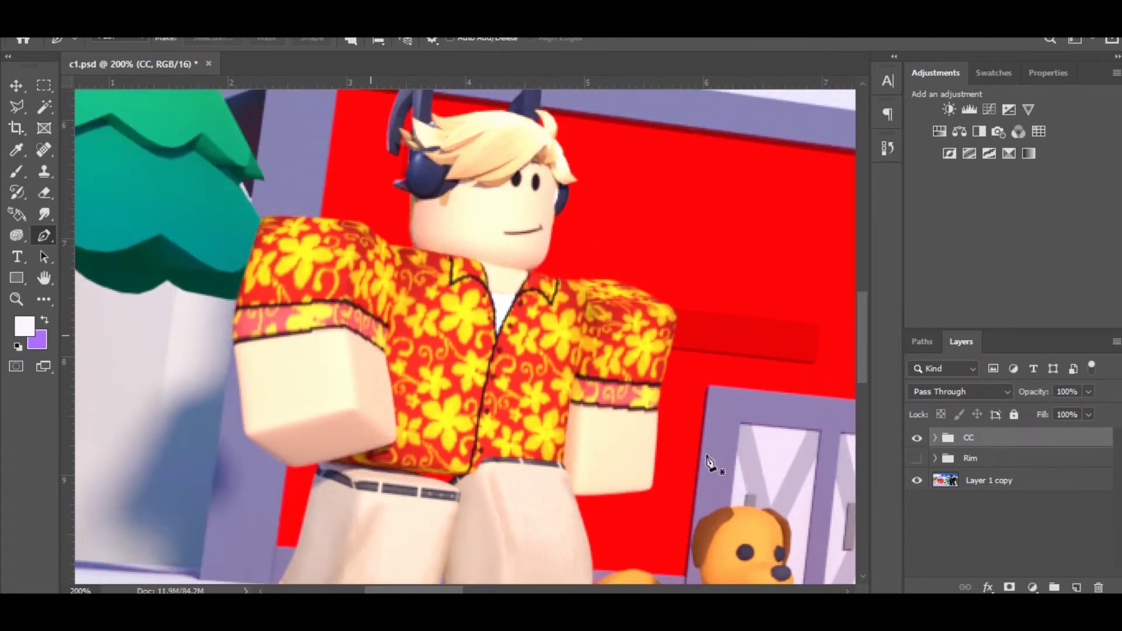
click(915, 460)
click(915, 460)
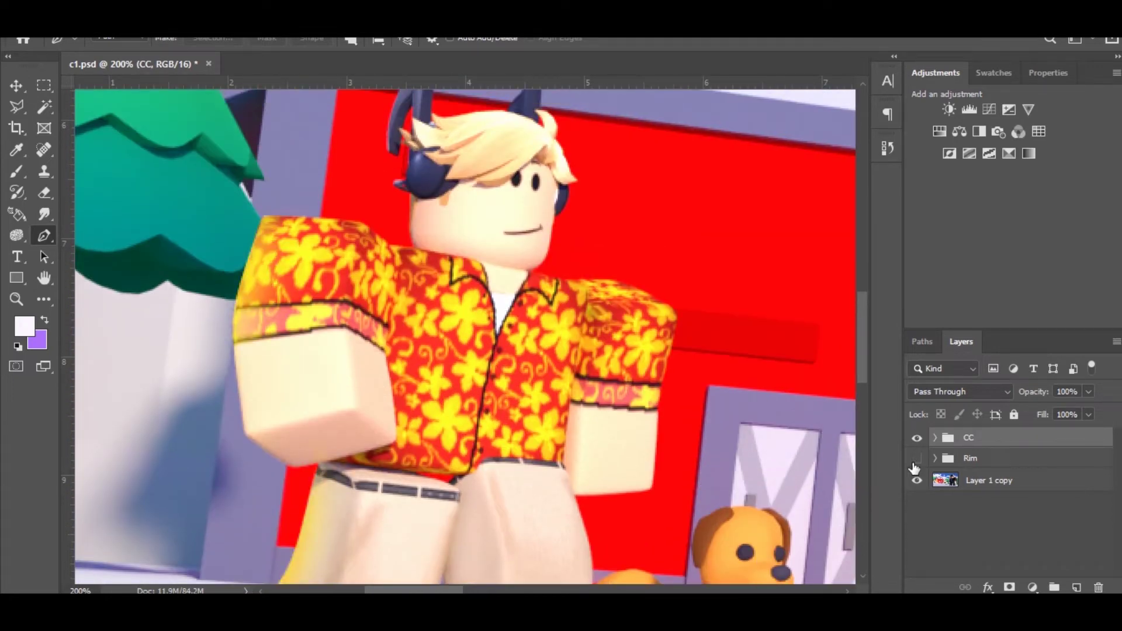
Step: Turn the Rim group's visibility back on
click(916, 462)
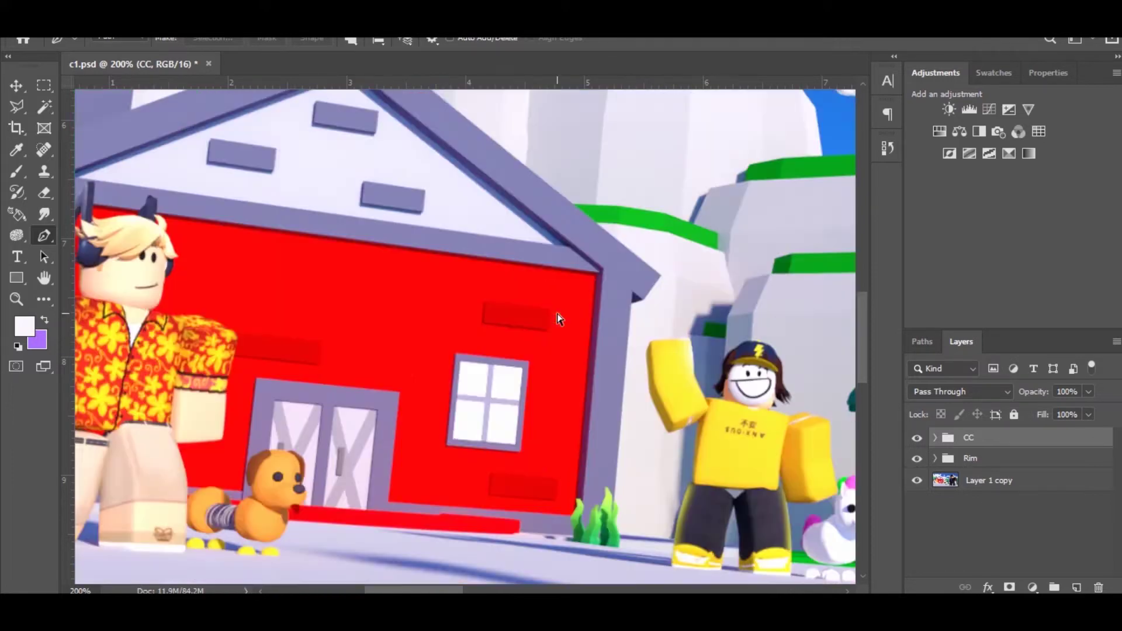
key(ctrl+0)
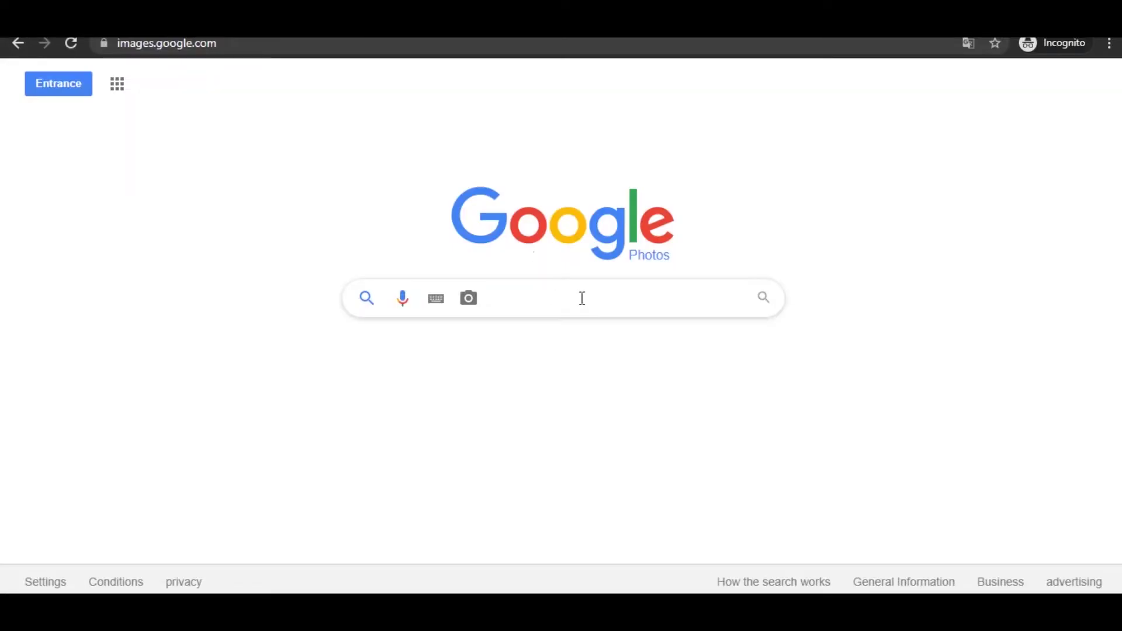
Step: Search Google Images for "sky with clouds" and open the light blue sky photo from istockphoto.com
text(sky with clouds)
key(Return)
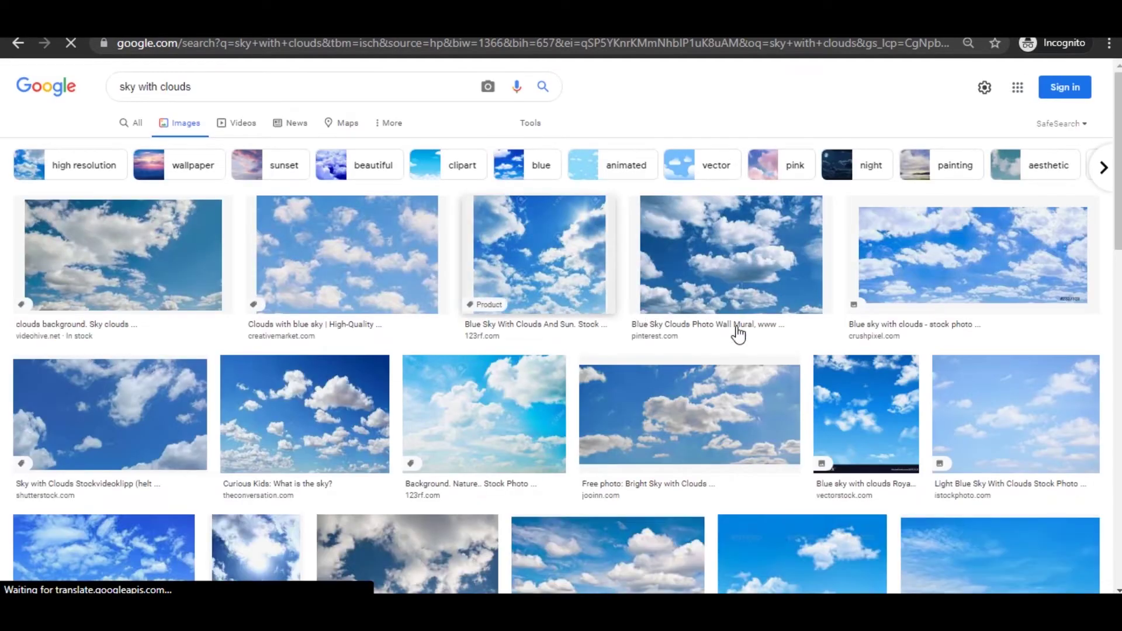
scroll(898, 308, down, 3)
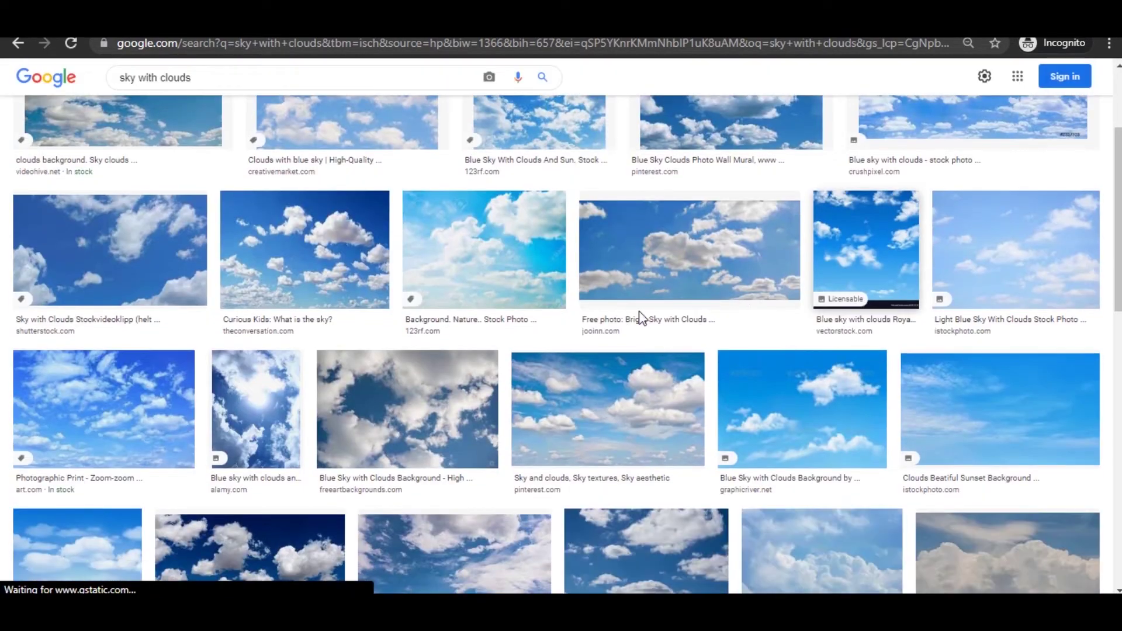
scroll(561, 349, down, 1)
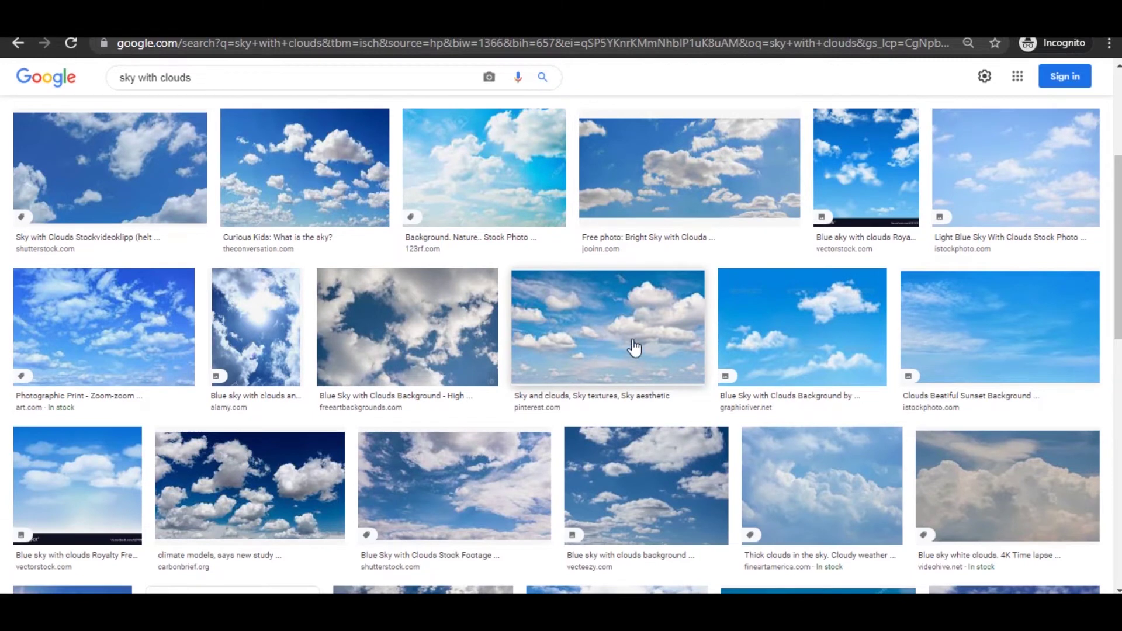
scroll(815, 339, down, 2)
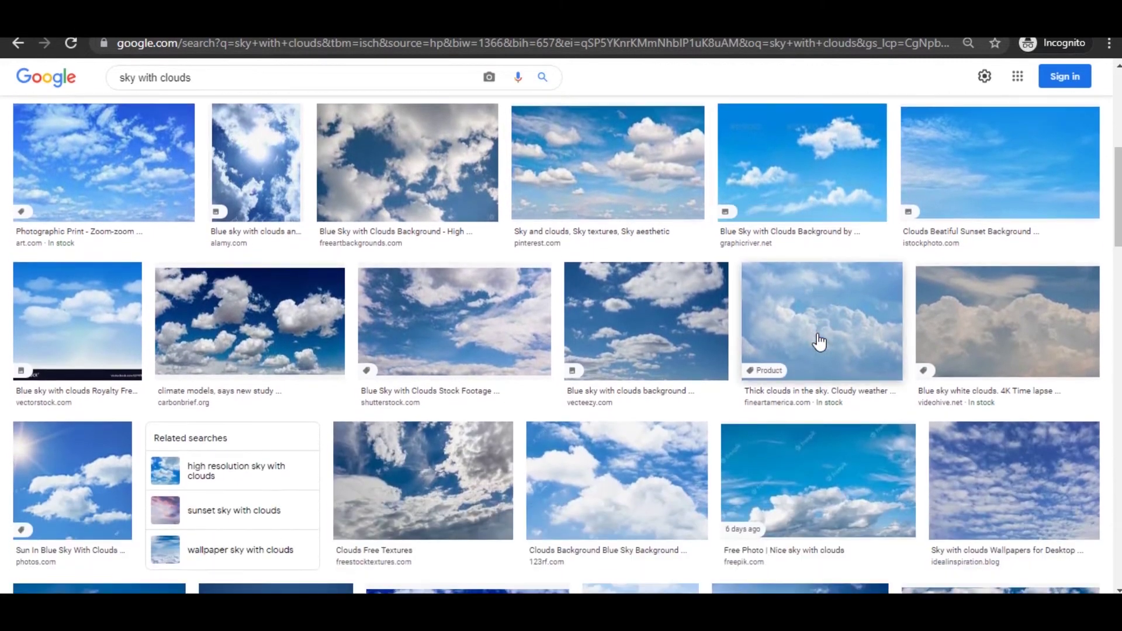
scroll(820, 344, up, 5)
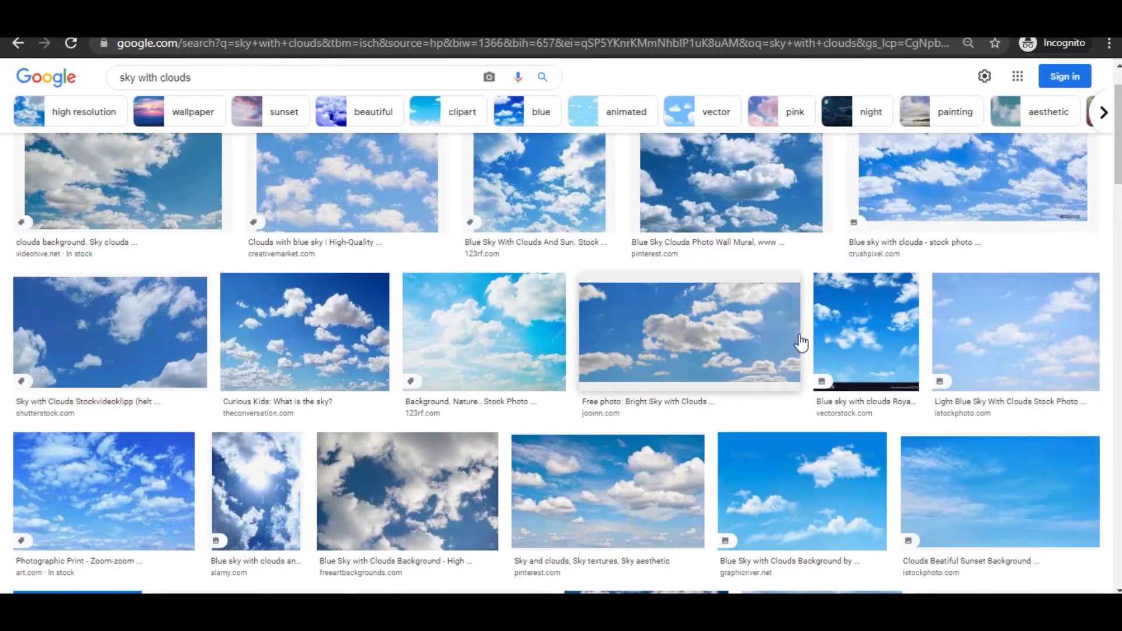
click(1027, 345)
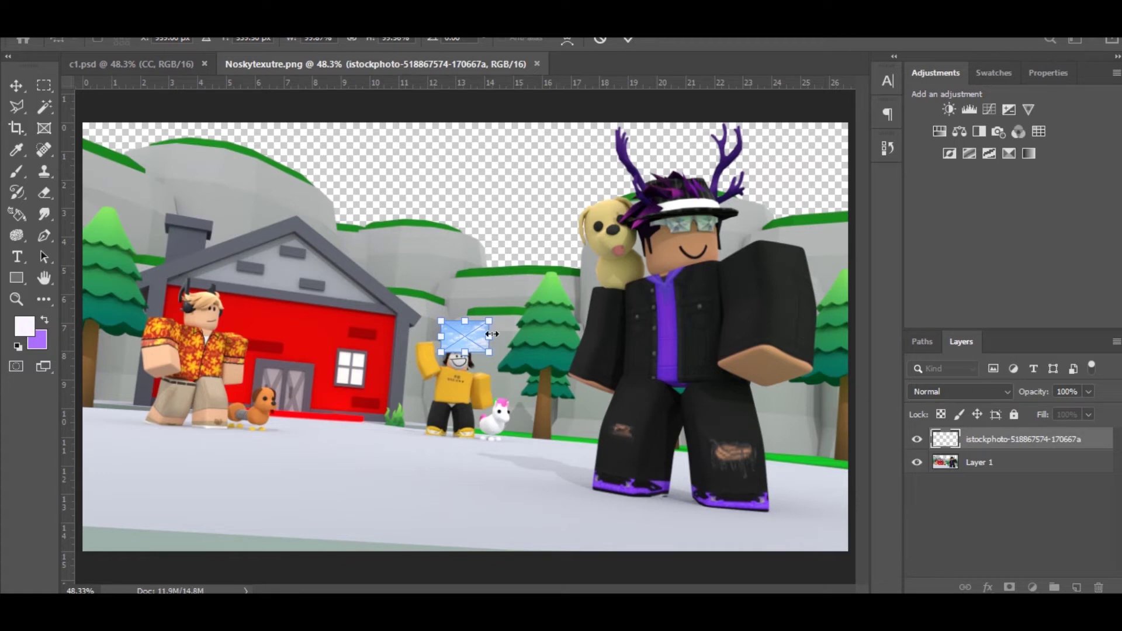
Step: Enlarge the placed sky photo in Noskytexutre.png to cover the canvas and position it beneath Layer 1 as the background sky
drag(487, 335, 853, 337)
drag(441, 336, 92, 348)
key(Return)
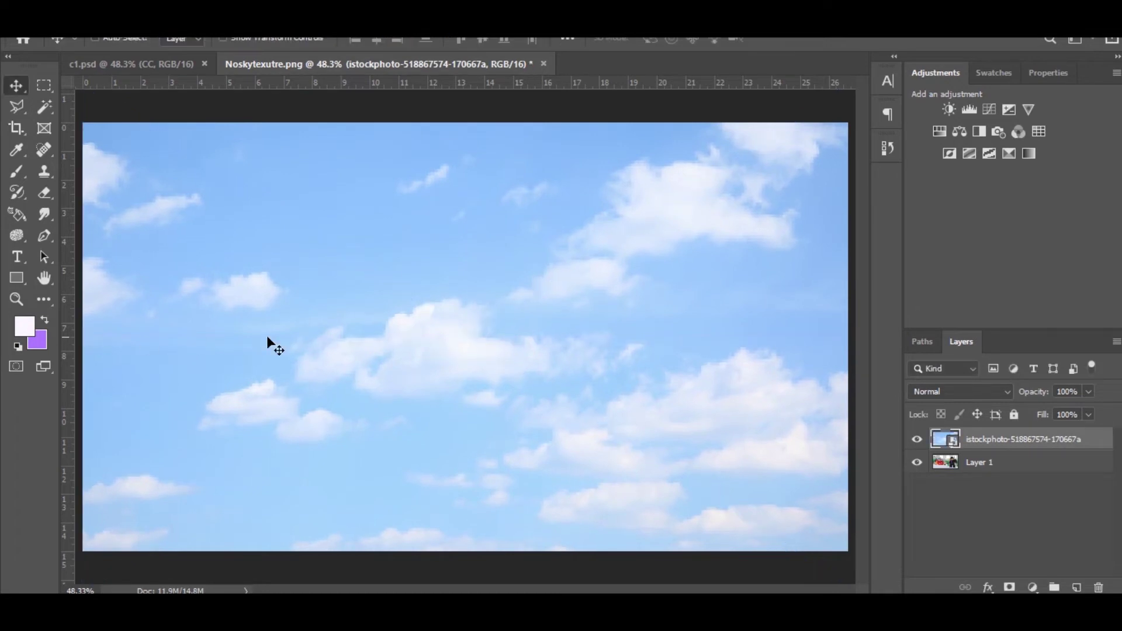
drag(985, 448, 964, 475)
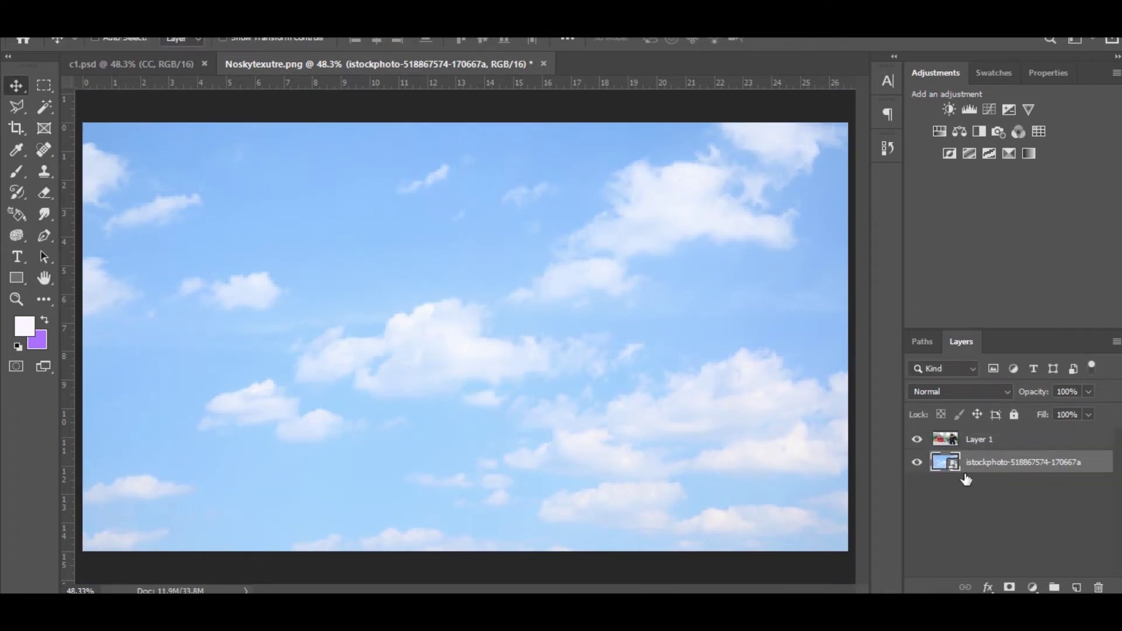
drag(690, 400, 608, 220)
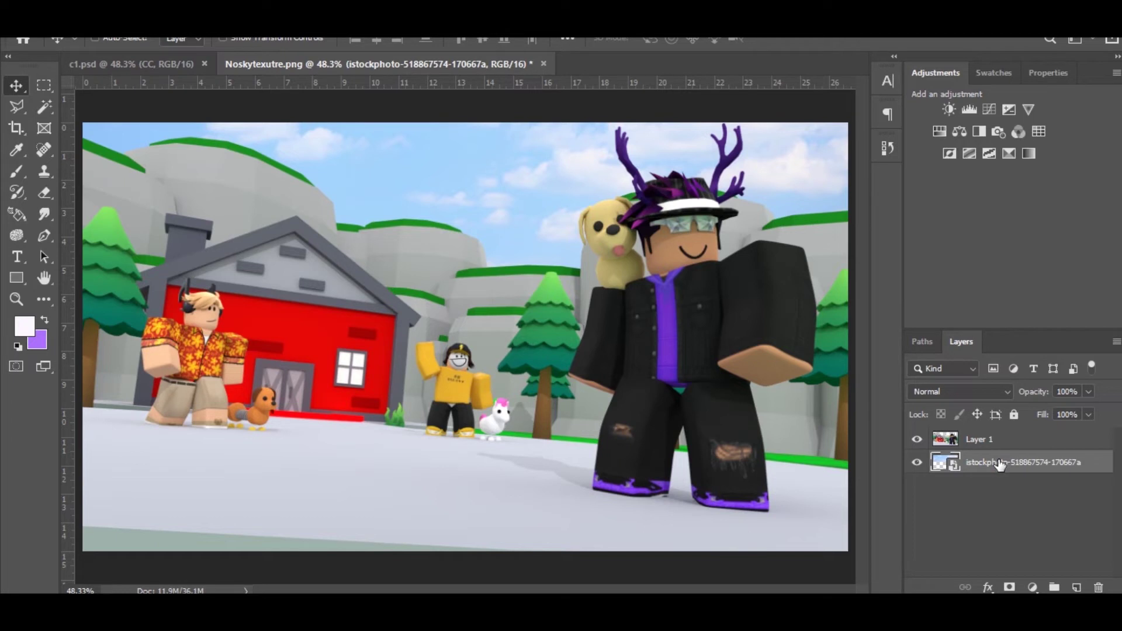
shift+click(988, 440)
right_click(990, 443)
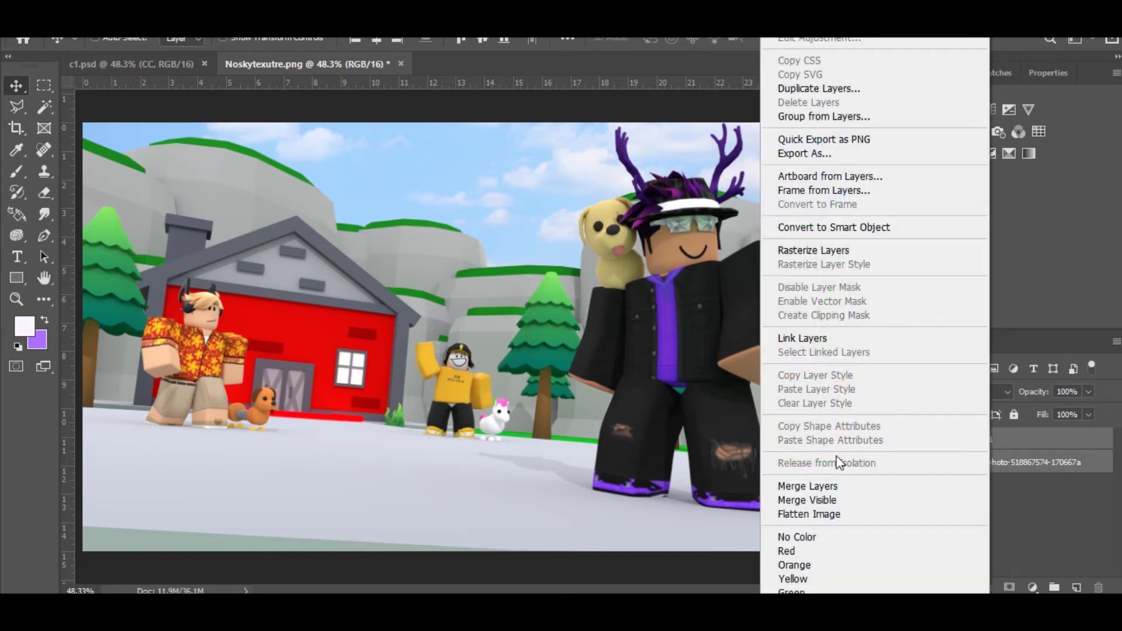
click(848, 487)
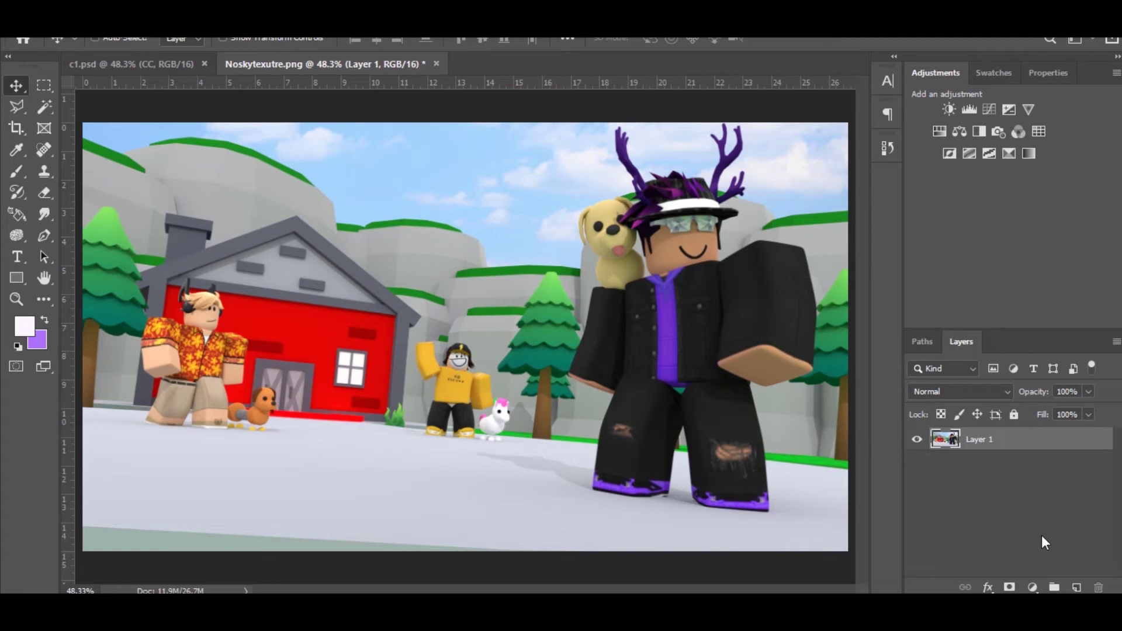
key(ctrl+z)
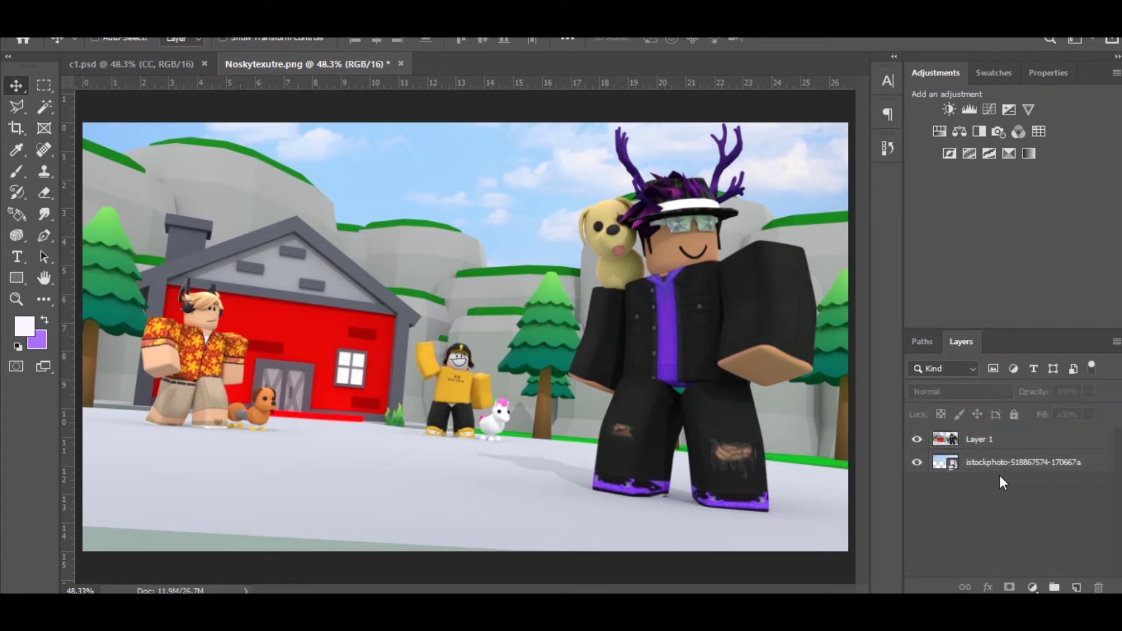
Step: Group the sky photo layer and add a Vibrance adjustment above it with Vibrance +53 and Saturation +27
click(997, 473)
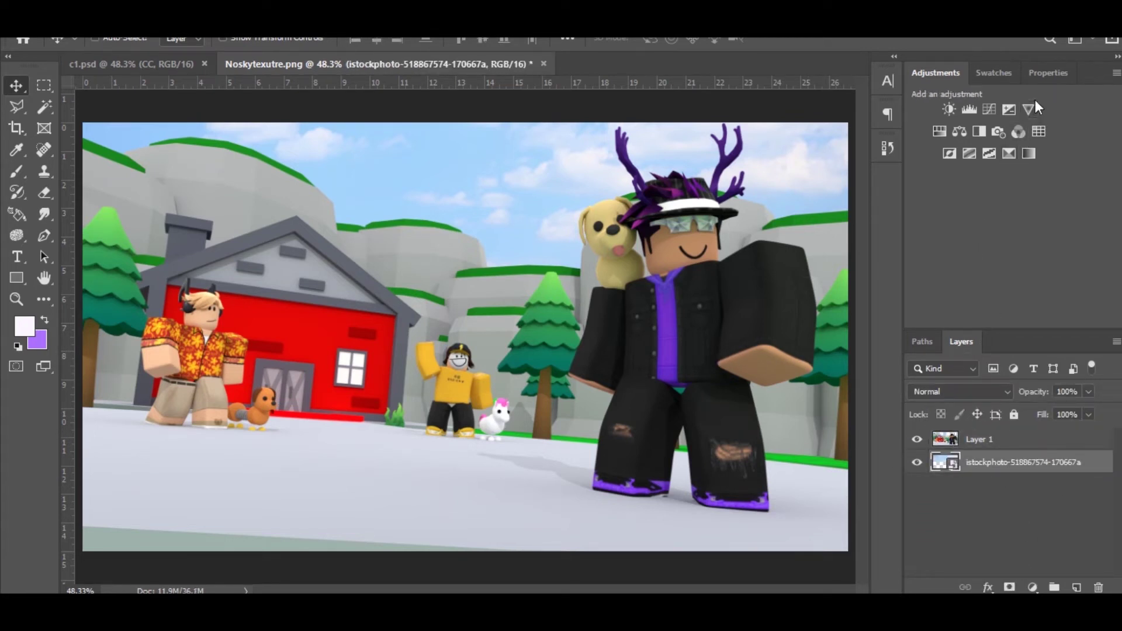
key(ctrl+g)
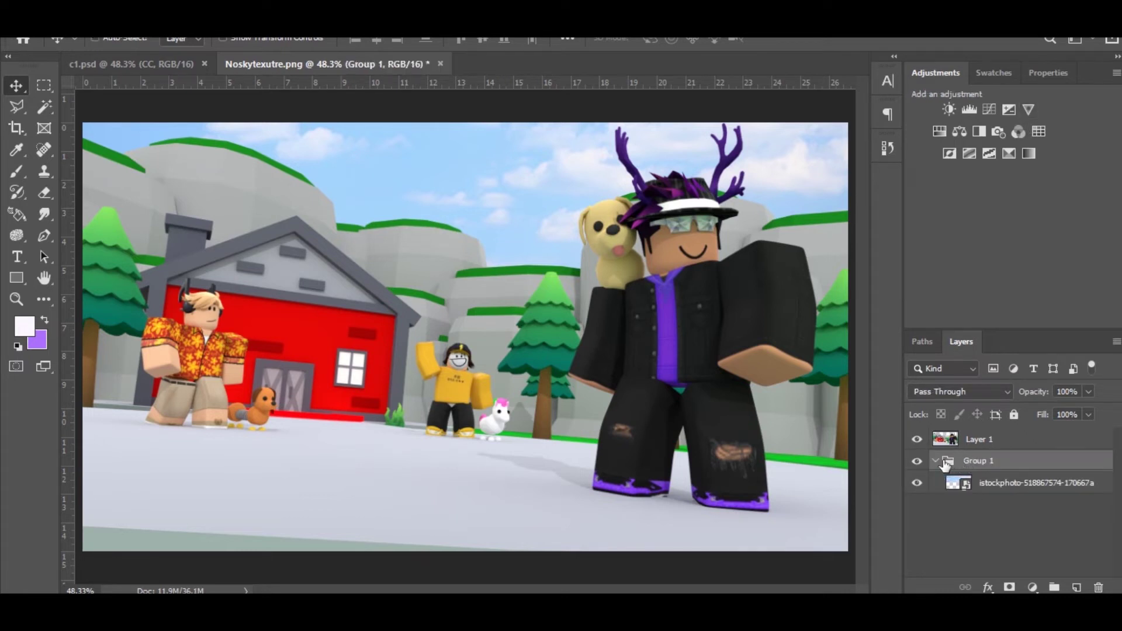
click(1032, 111)
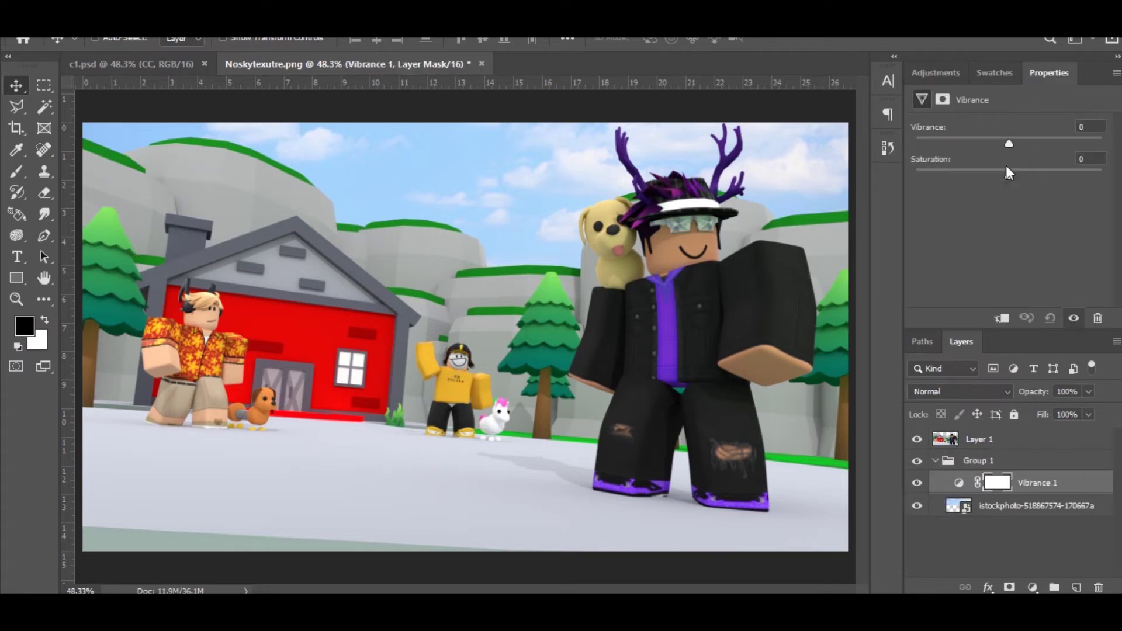
drag(1022, 171, 1069, 185)
click(1037, 140)
drag(1066, 143, 1085, 149)
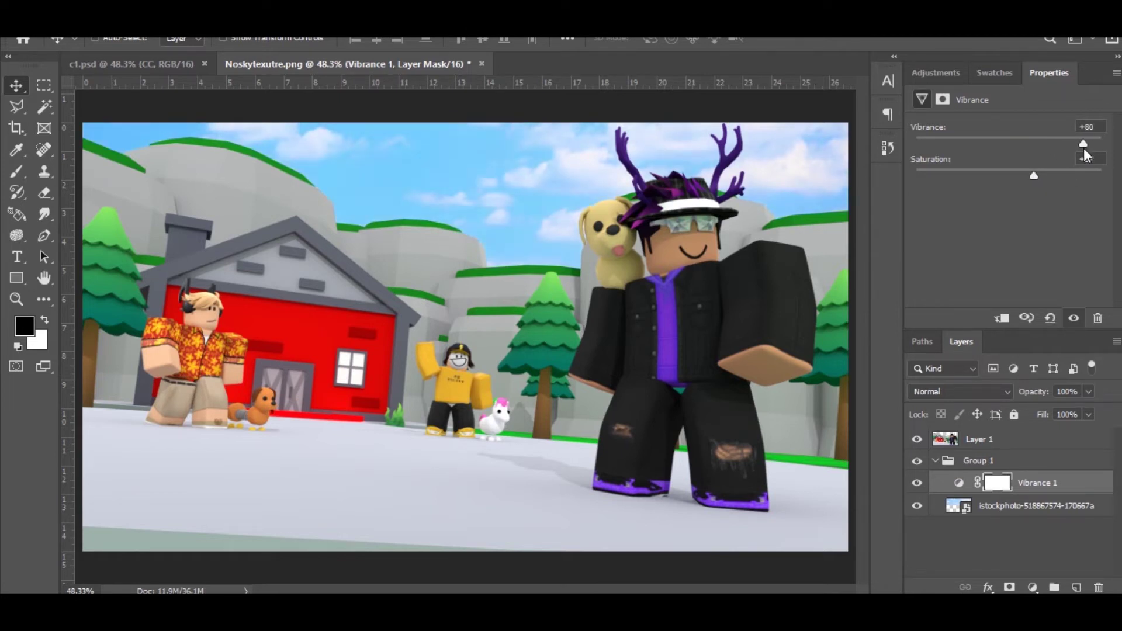
click(917, 484)
click(917, 484)
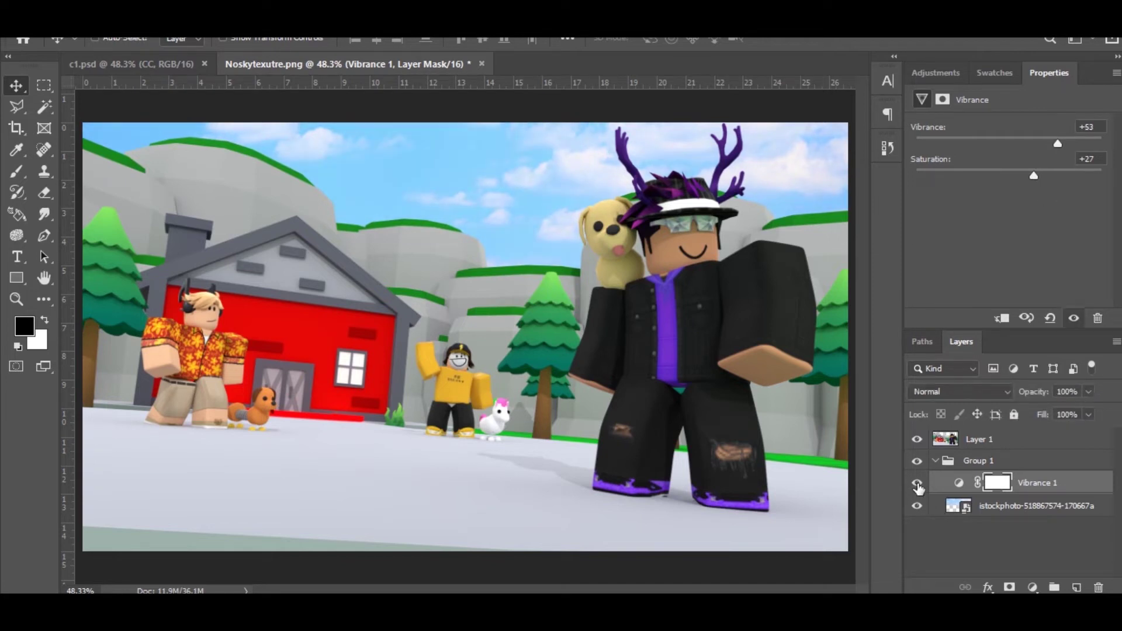
Step: Merge the Vibrance adjustment with the sky photo and move the merged layer out of Group 1, directly below Layer 1
click(1035, 509)
right_click(963, 506)
key(Escape)
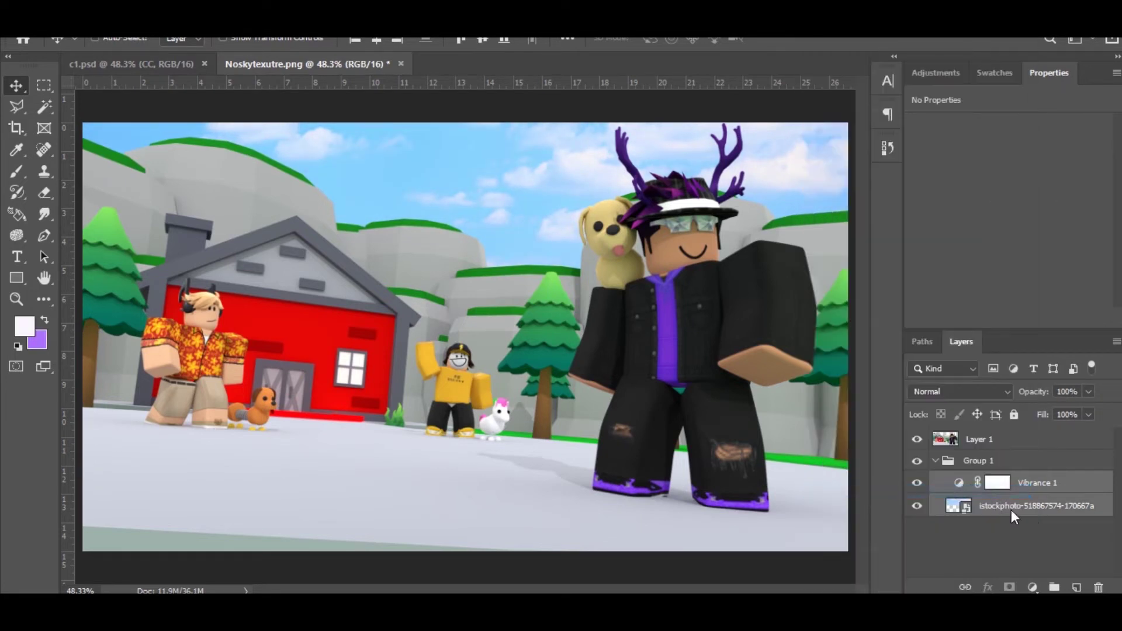
key(ctrl+e)
drag(1014, 484, 1010, 460)
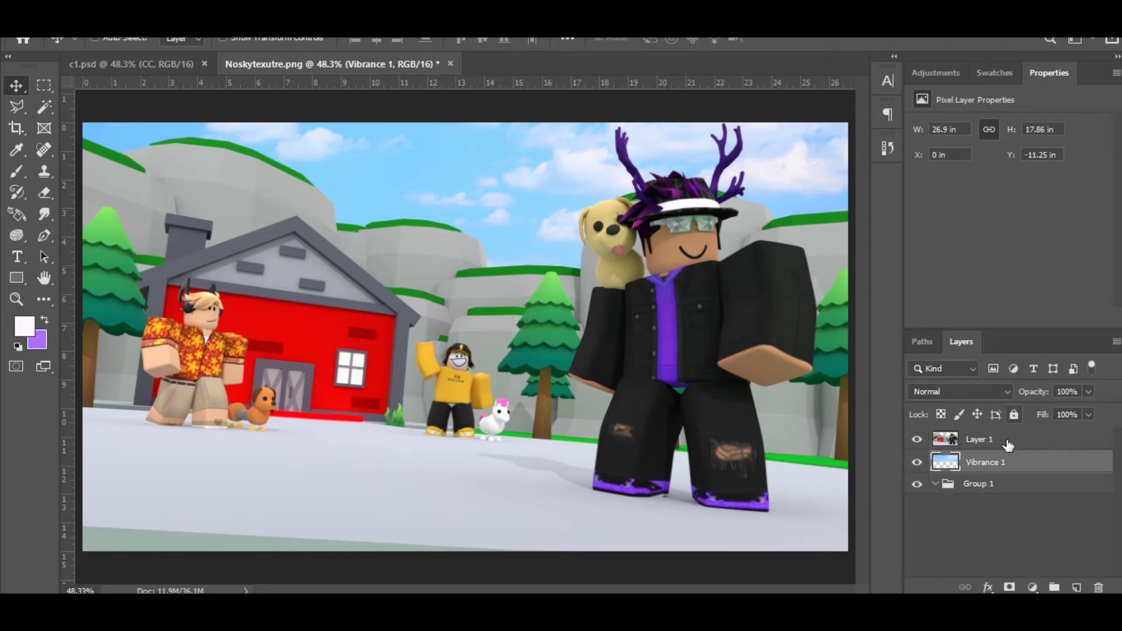
Step: Merge the sky layer with Layer 1 and delete the empty Group 1
ctrl+click(1008, 444)
right_click(1008, 447)
click(868, 486)
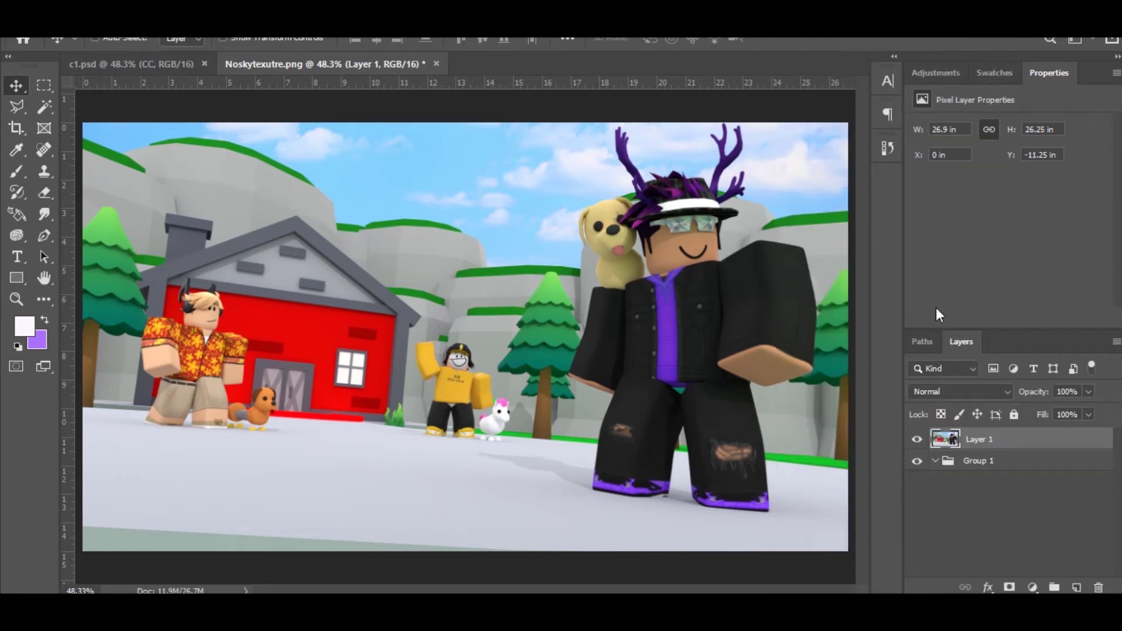
click(975, 462)
key(Delete)
Step: Add a blank layer inside a new group above Layer 1 and set the Pen tool to draw paths on that layer
click(1075, 588)
key(ctrl+g)
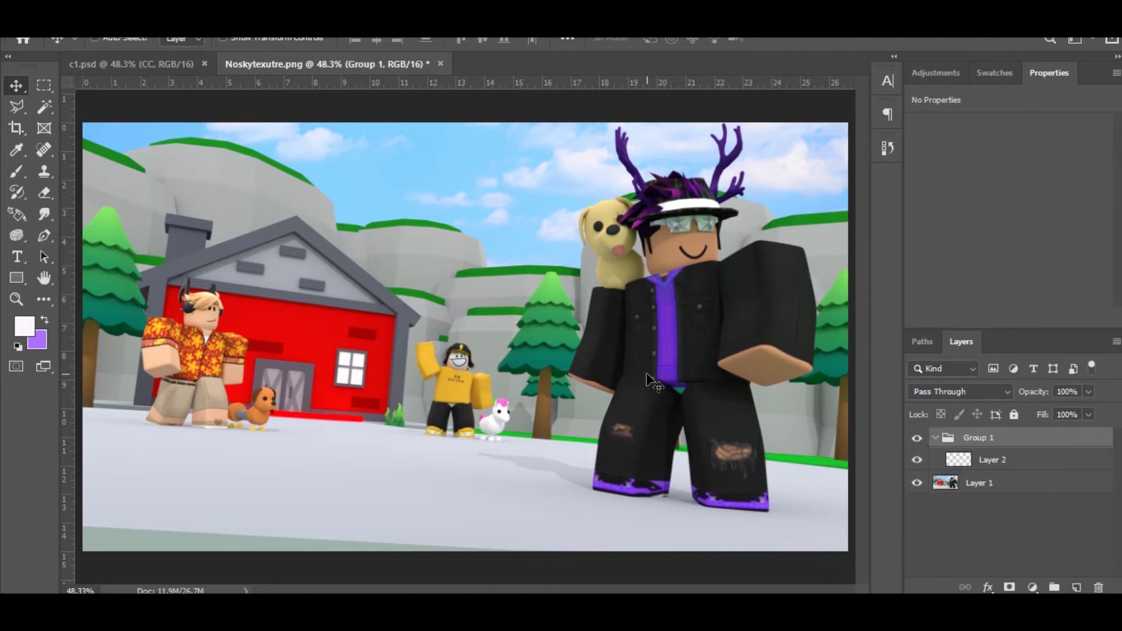
key(ctrl+1)
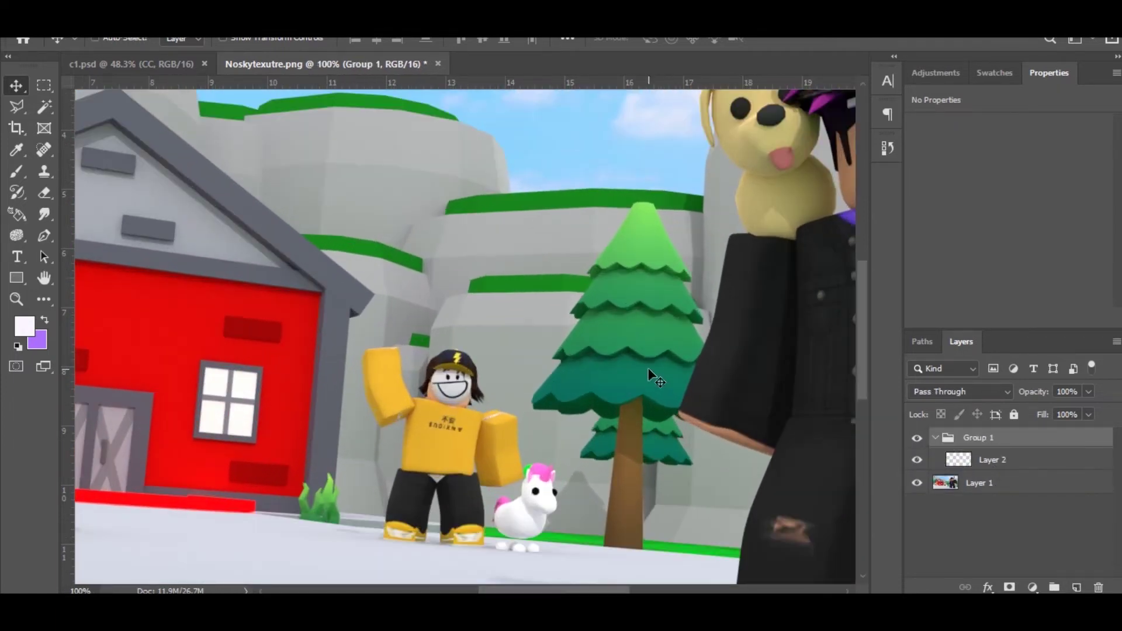
scroll(664, 444, right, 10)
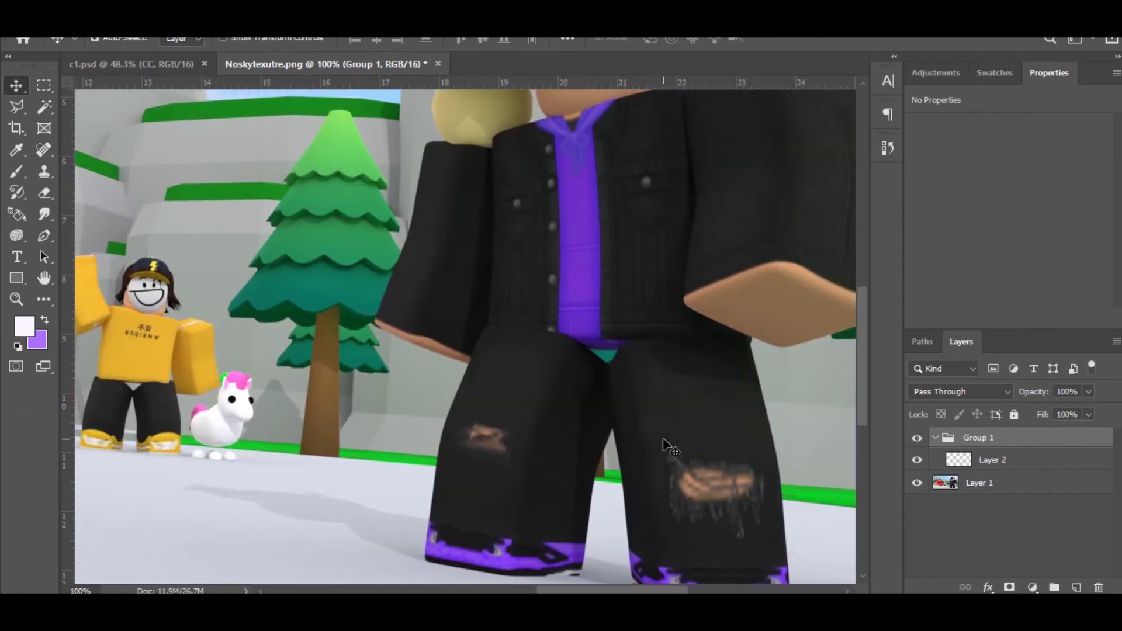
key(p)
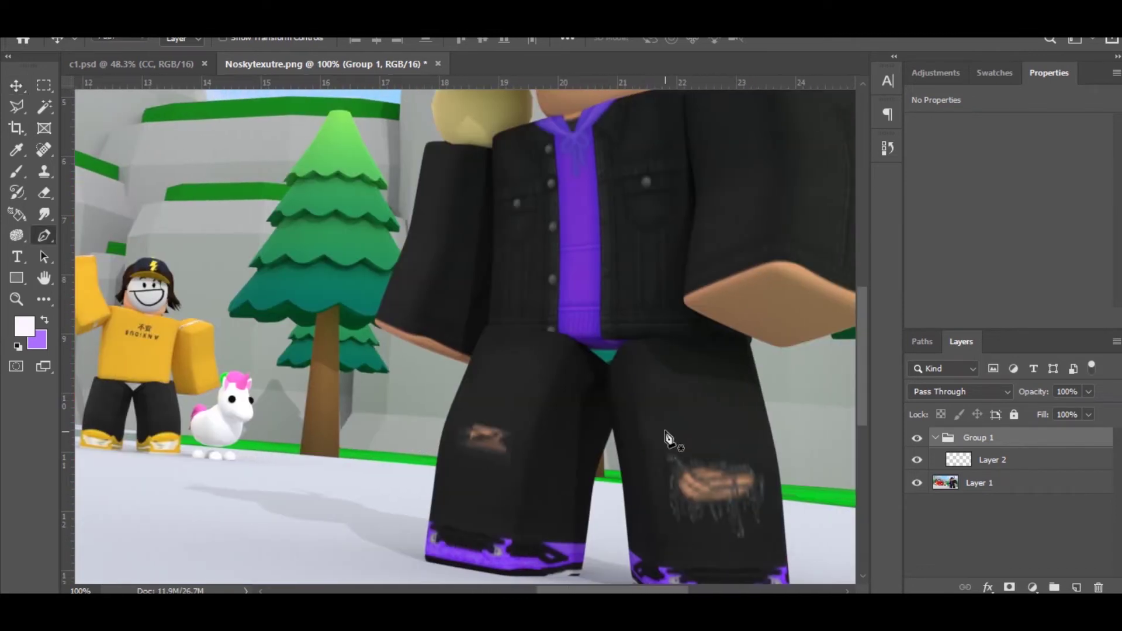
scroll(639, 388, down, 3)
scroll(632, 353, right, 3)
scroll(310, 232, right, 2)
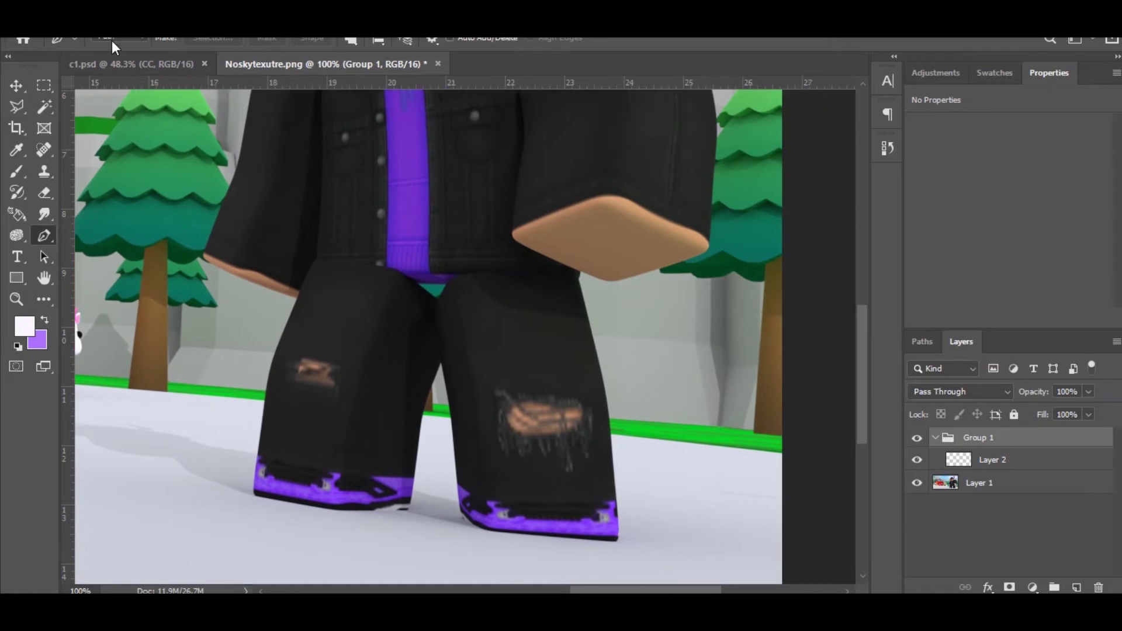
click(112, 37)
click(114, 34)
click(977, 467)
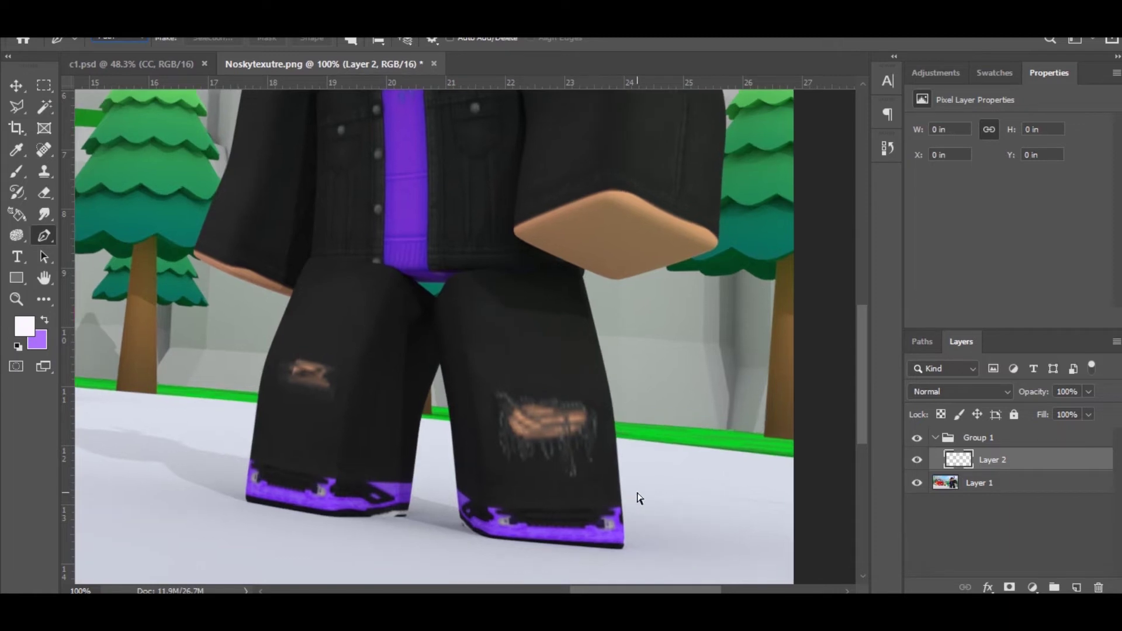
key(ctrl+plus)
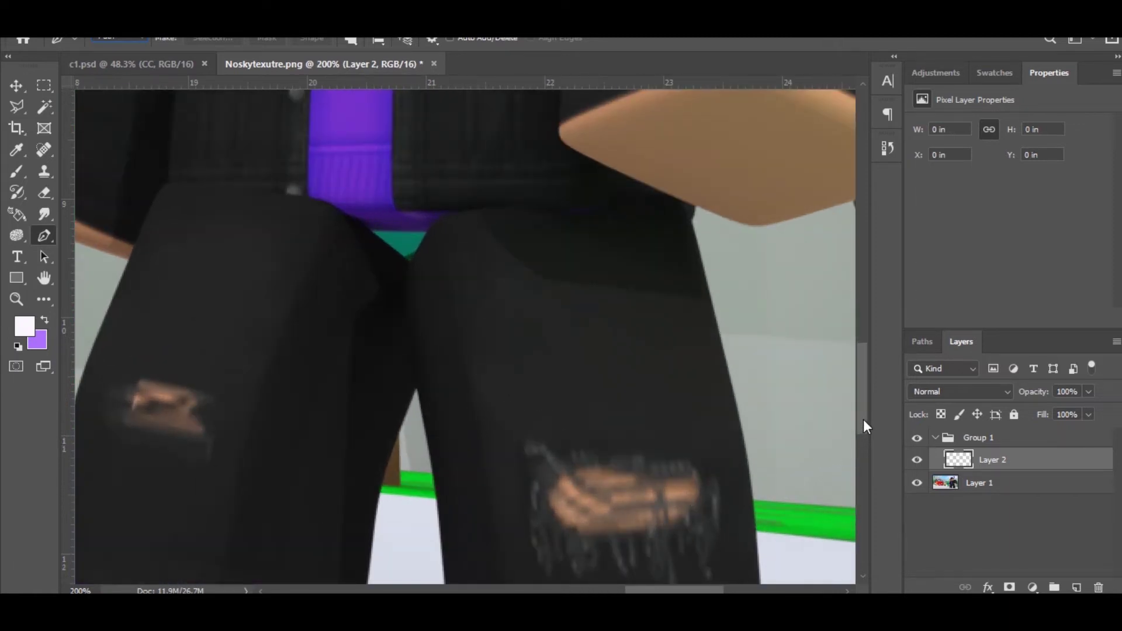
scroll(864, 419, down, 3)
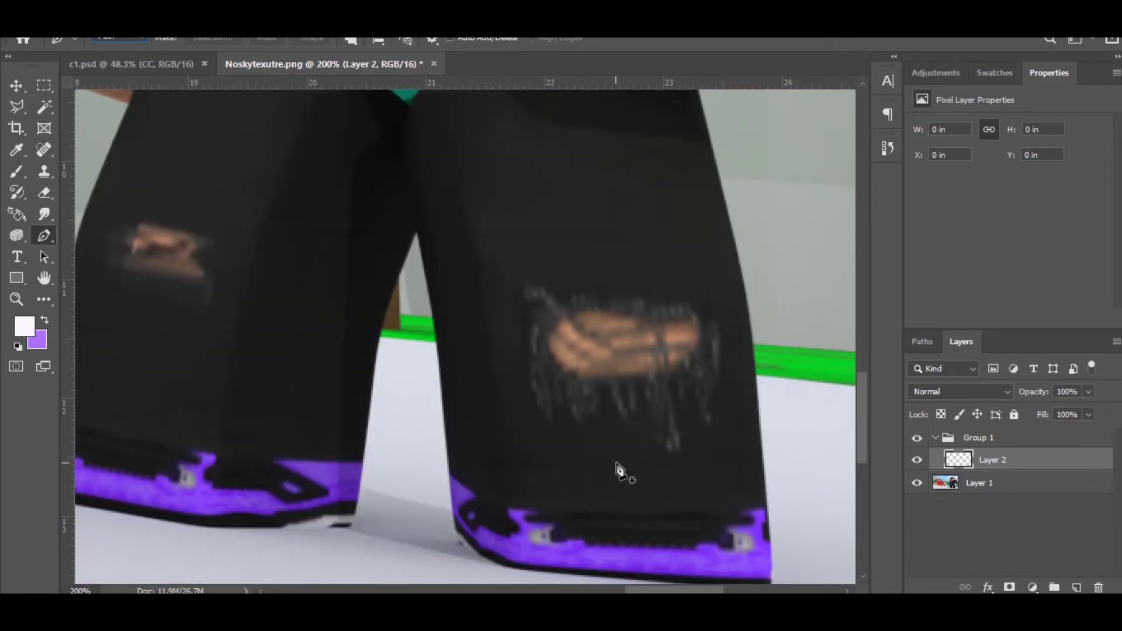
click(672, 464)
right_click(673, 464)
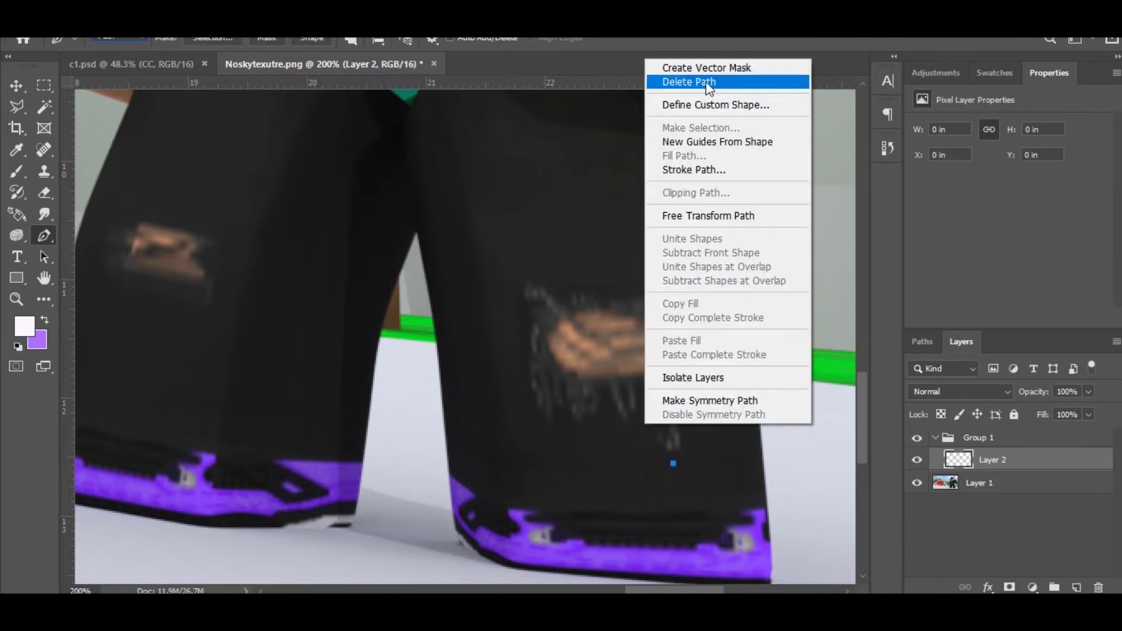
click(708, 88)
key(ctrl+minus)
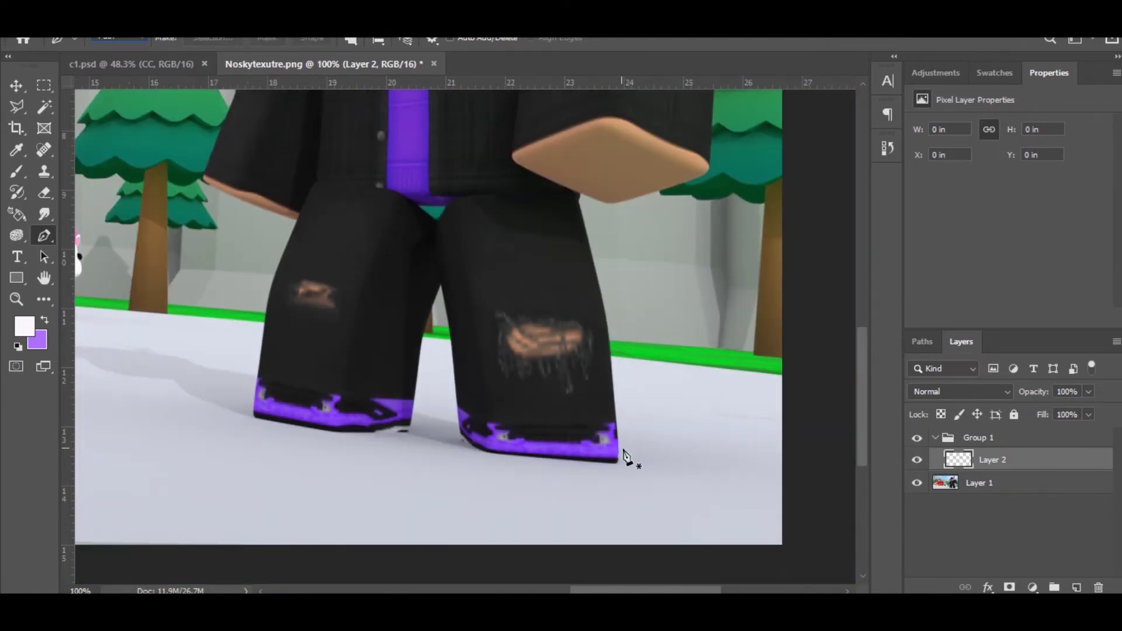
Step: Draw a closed path around the outer half of the leg below the raised hand, curving it along the outer edge and around the shoe corner
click(577, 204)
drag(618, 422, 616, 516)
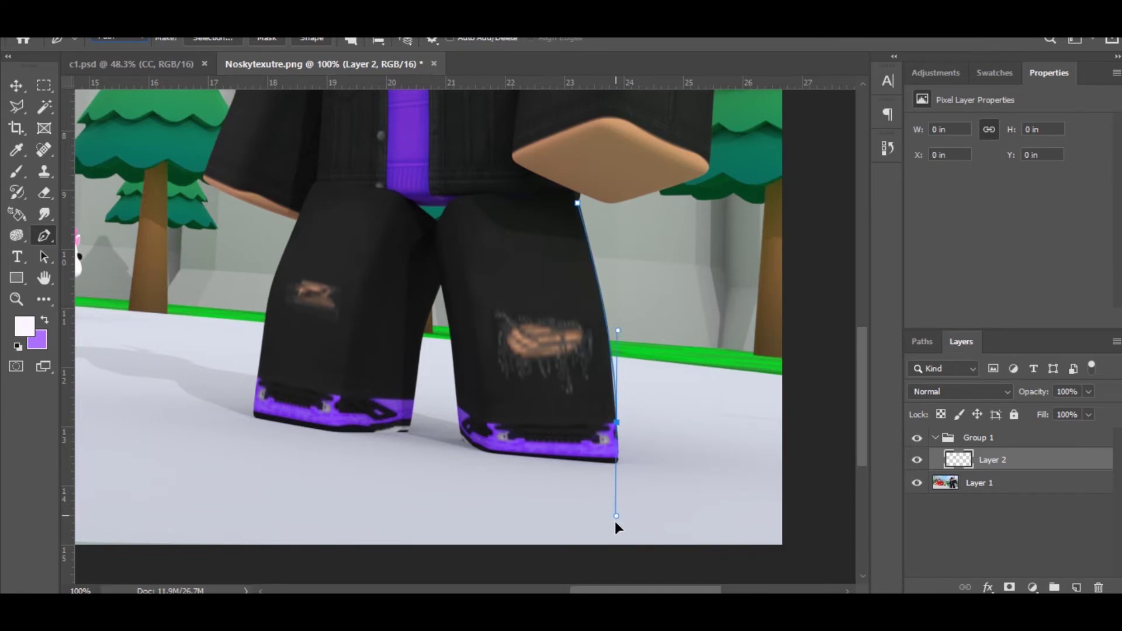
click(585, 461)
key(ctrl+z)
right_click(44, 239)
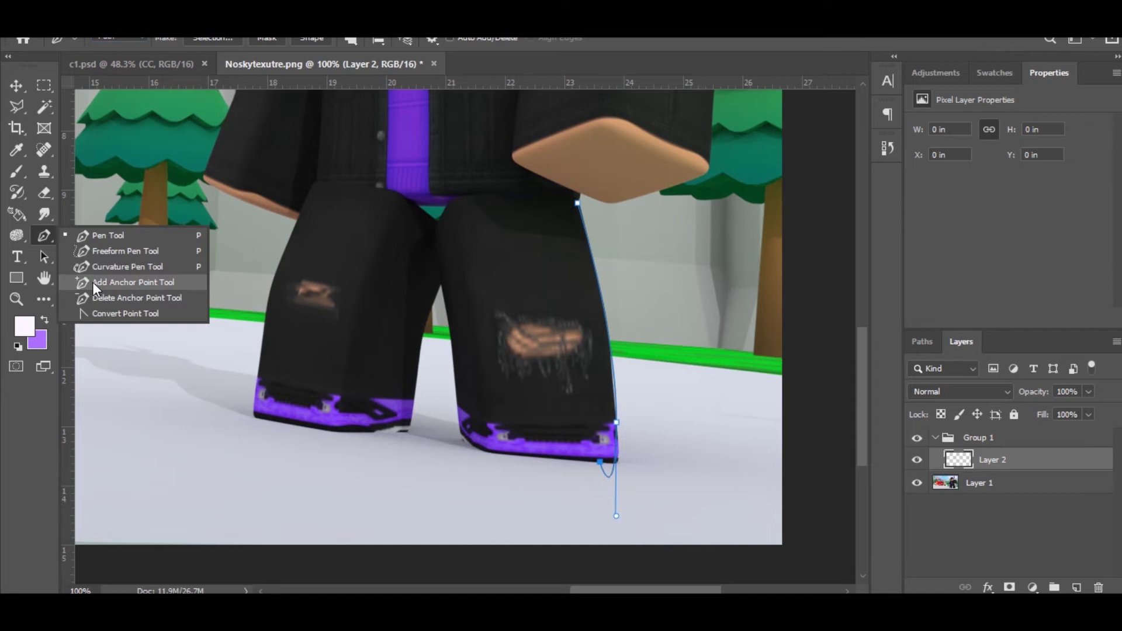
click(118, 310)
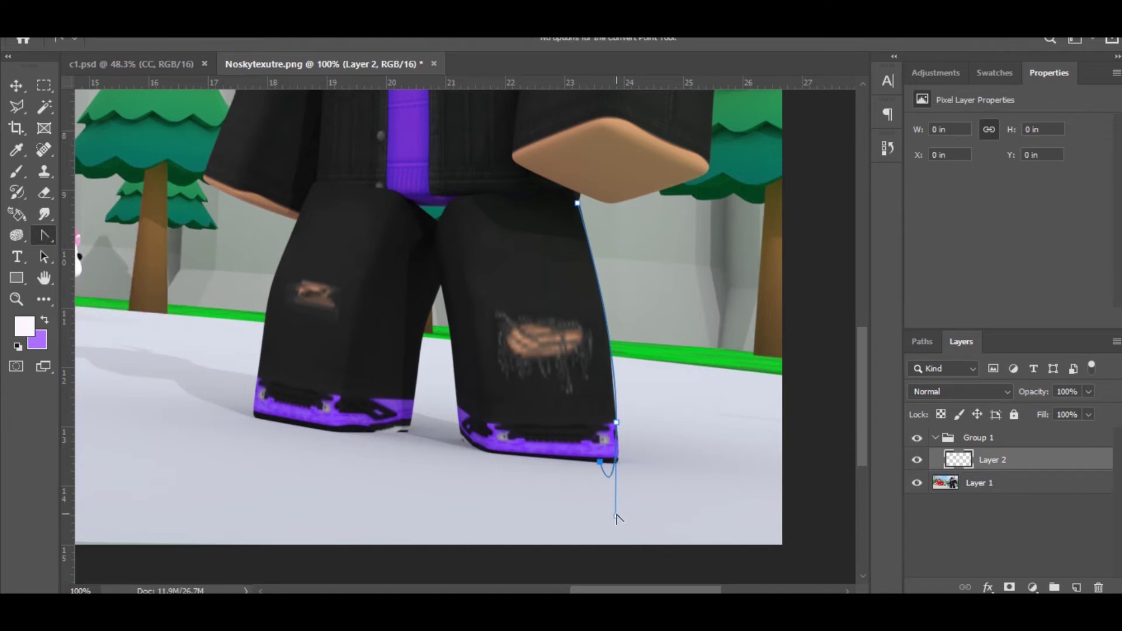
drag(629, 490, 630, 476)
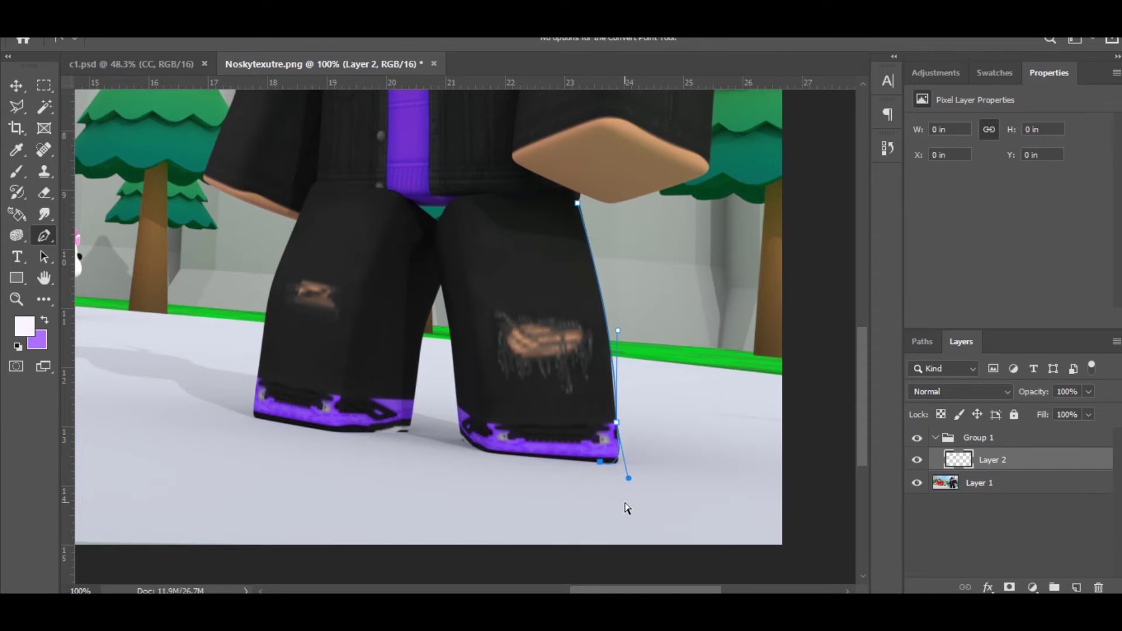
key(p)
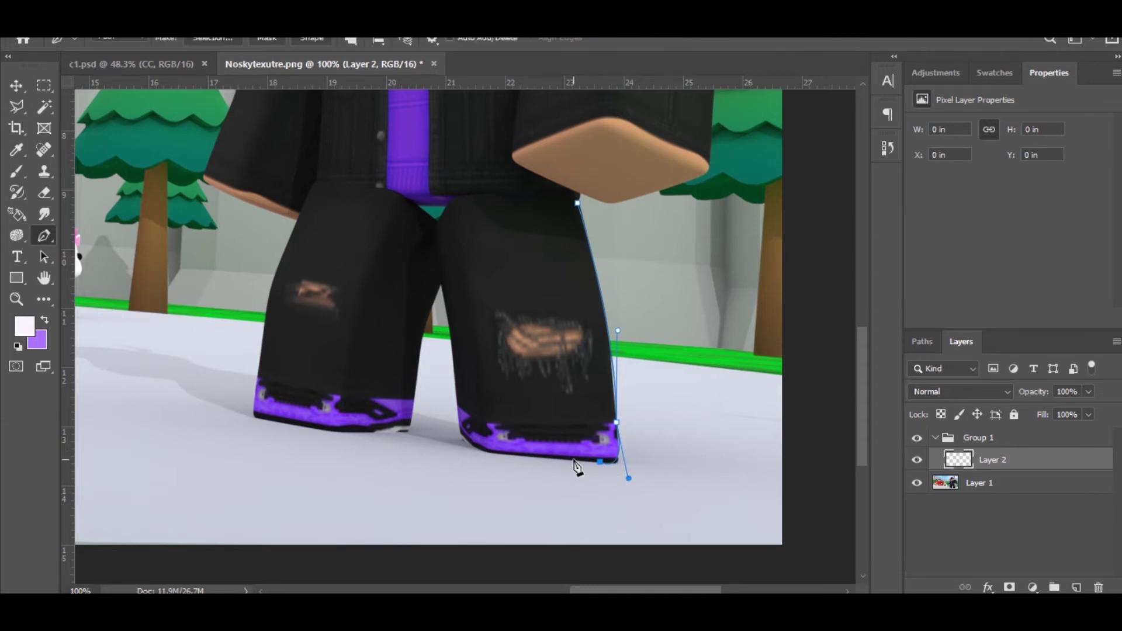
drag(573, 460, 523, 257)
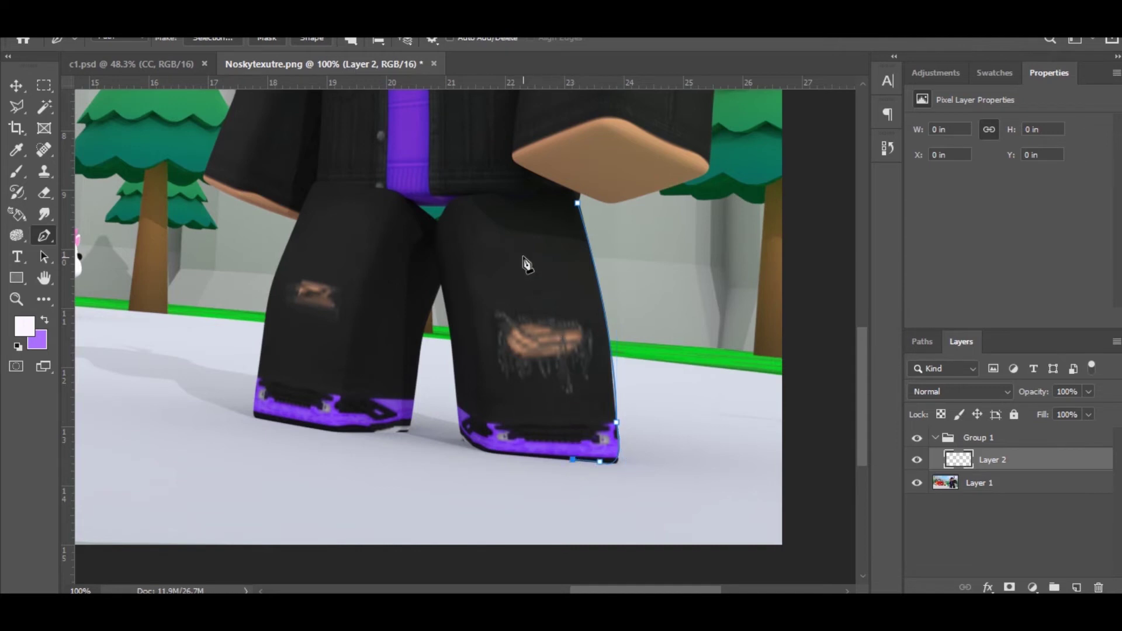
click(525, 199)
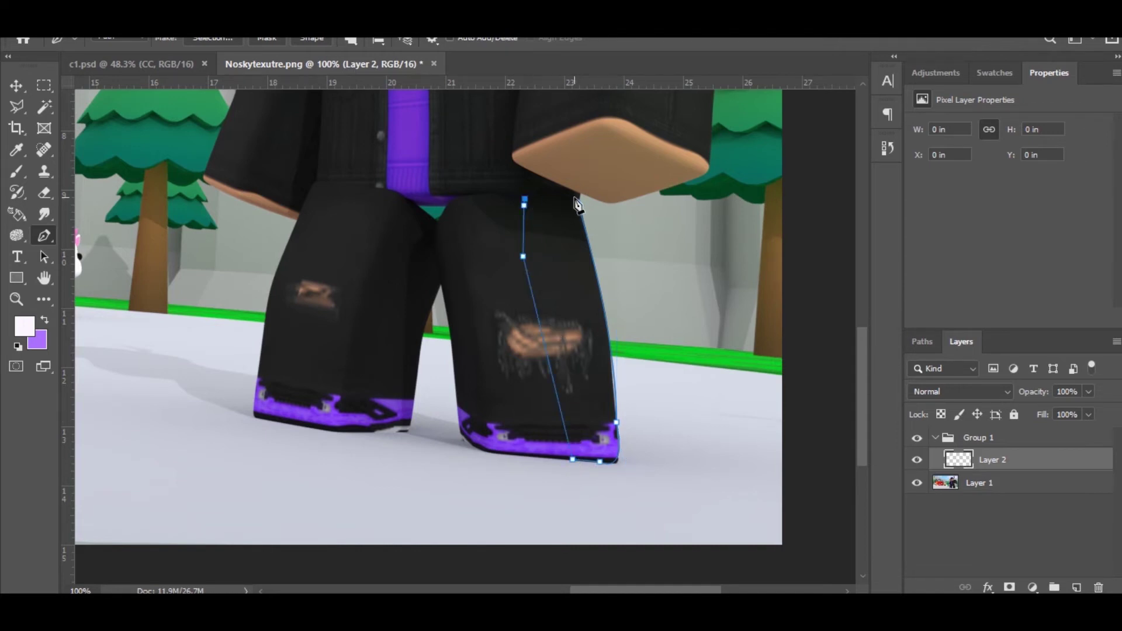
Step: Convert the leg path to a new selection with a 0-pixel feather radius and use it as a layer mask on Layer 2
right_click(642, 316)
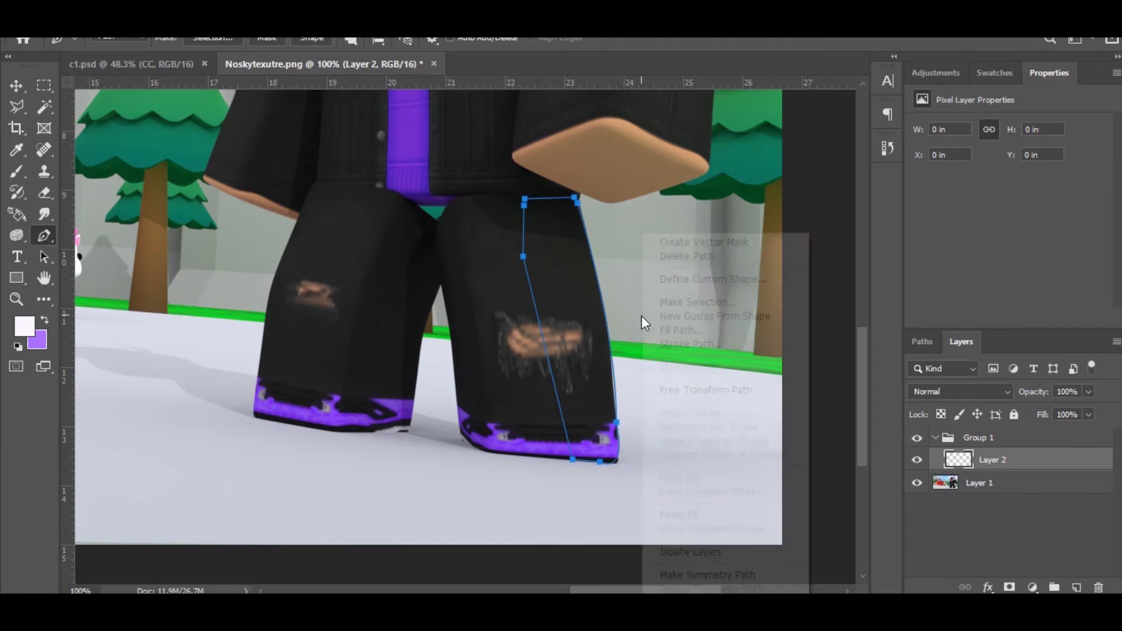
click(694, 301)
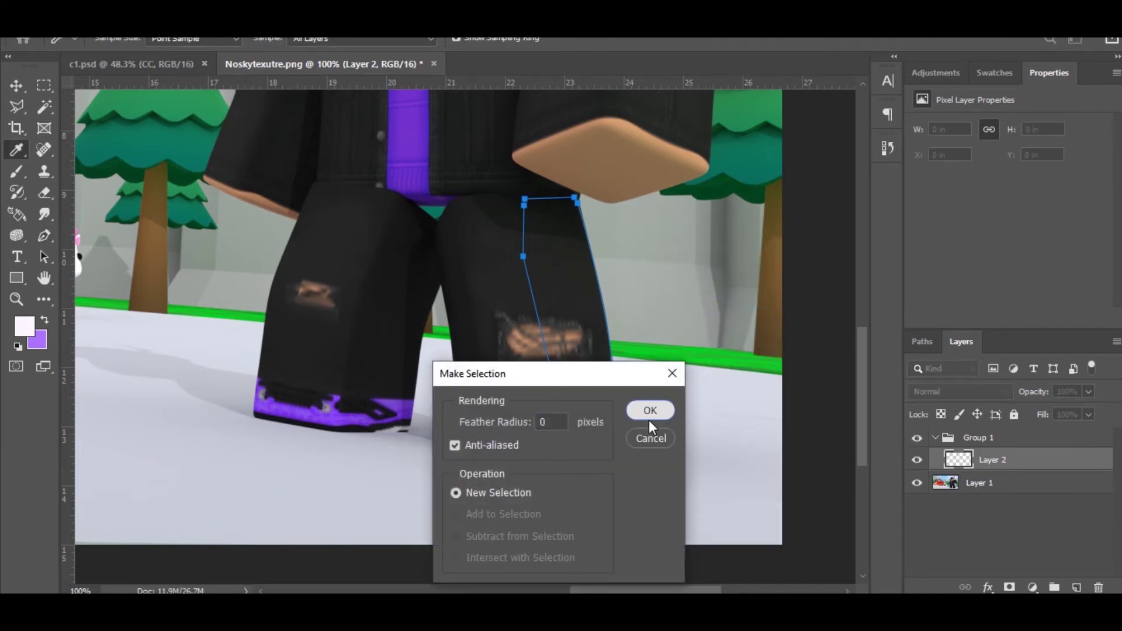
click(650, 410)
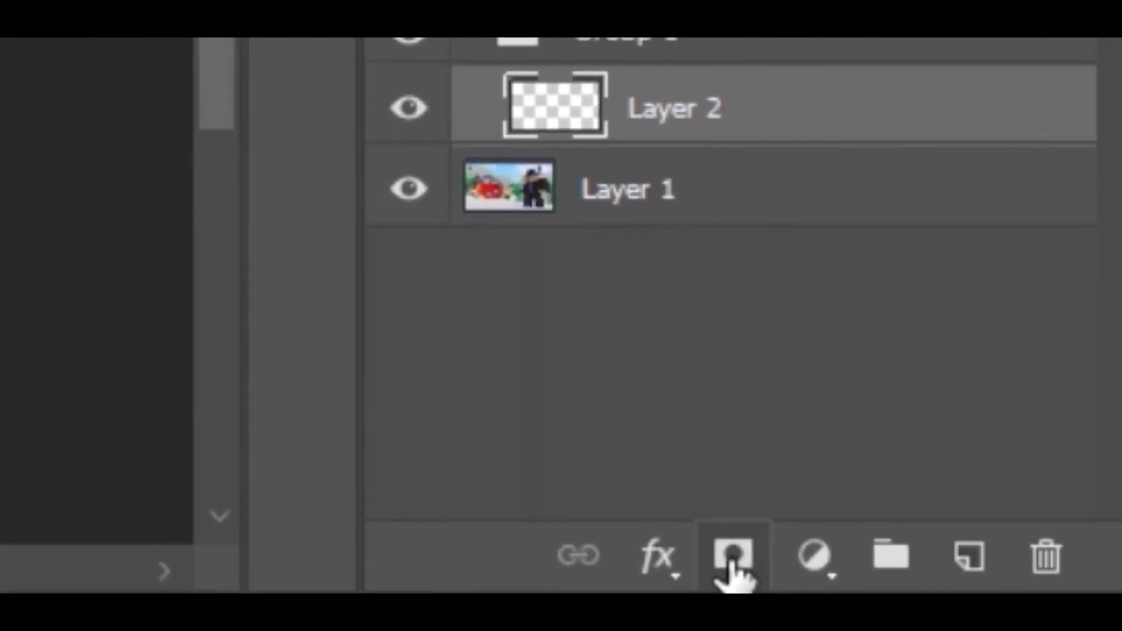
click(732, 558)
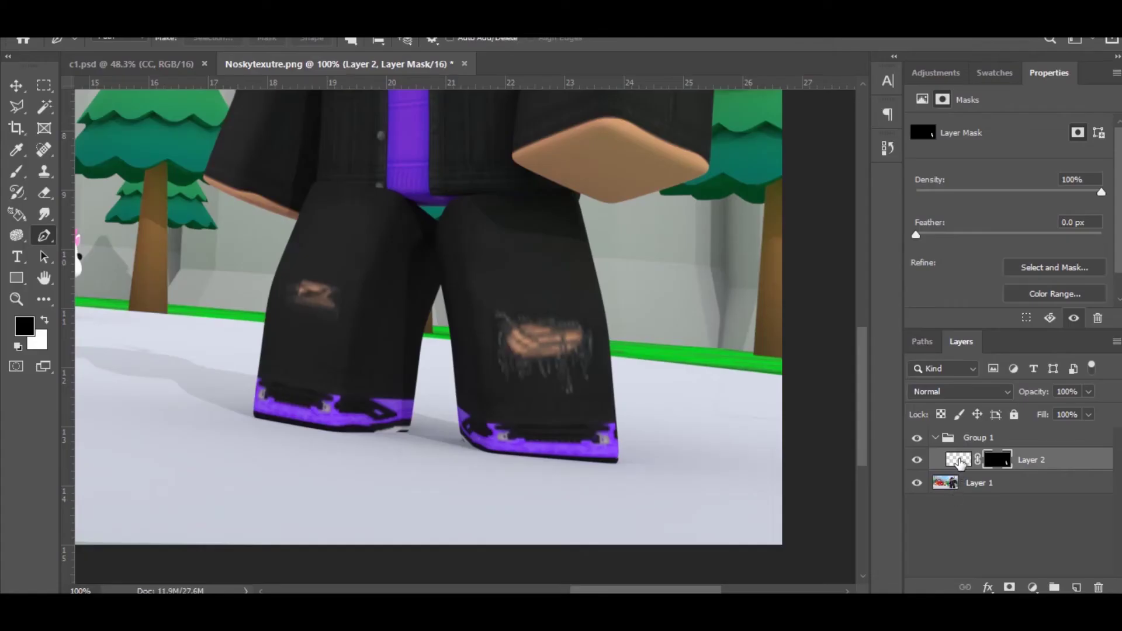
click(555, 105)
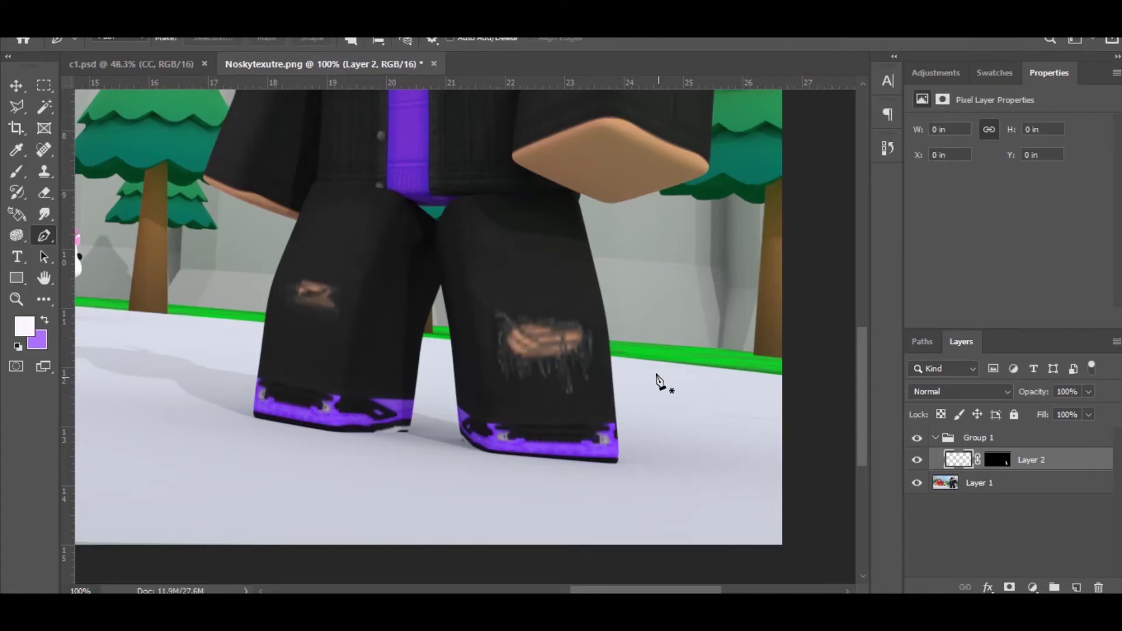
Step: Set up the Soft Round brush at 125 px with 0% hardness and make purple #ac6fff the foreground colour for painting on Layer 2
key(b)
scroll(663, 353, right, 3)
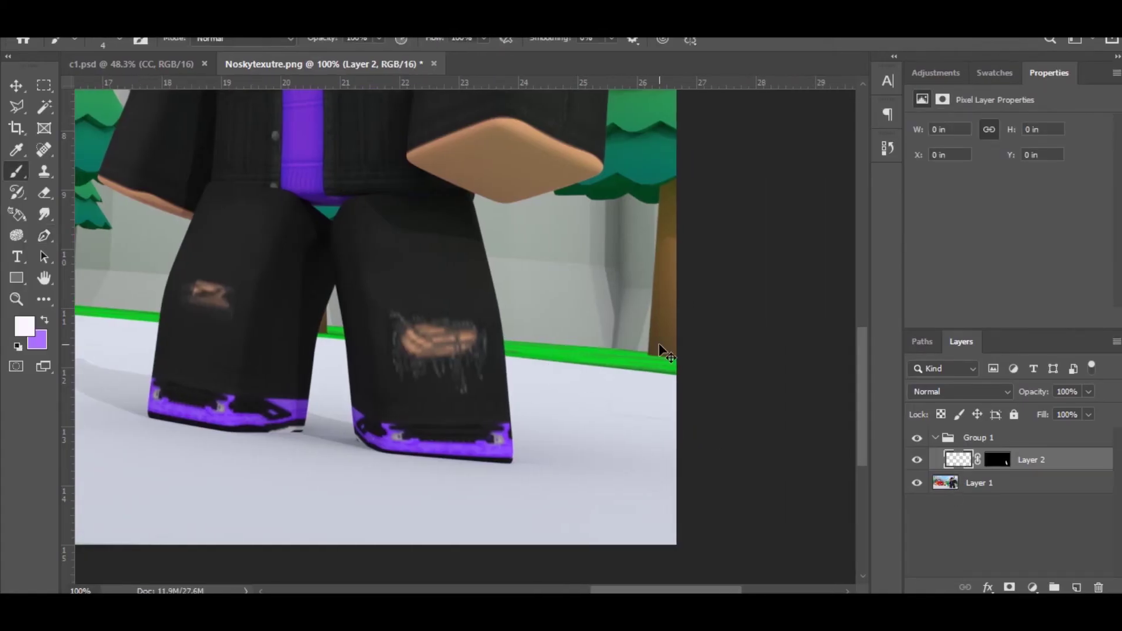
right_click(535, 350)
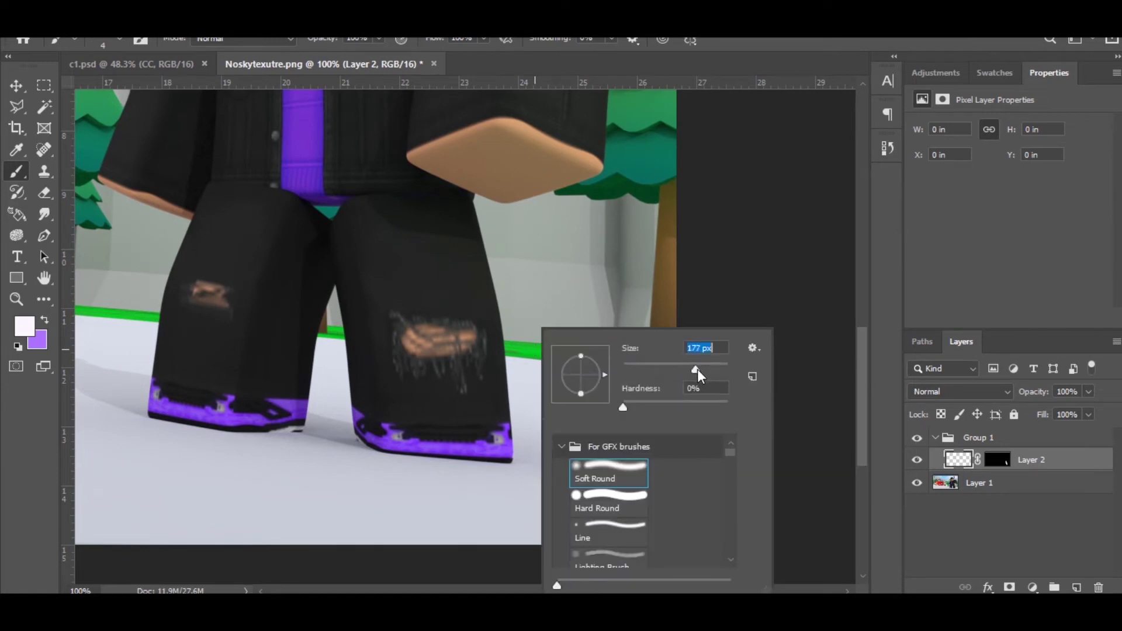
drag(697, 369, 702, 370)
click(963, 467)
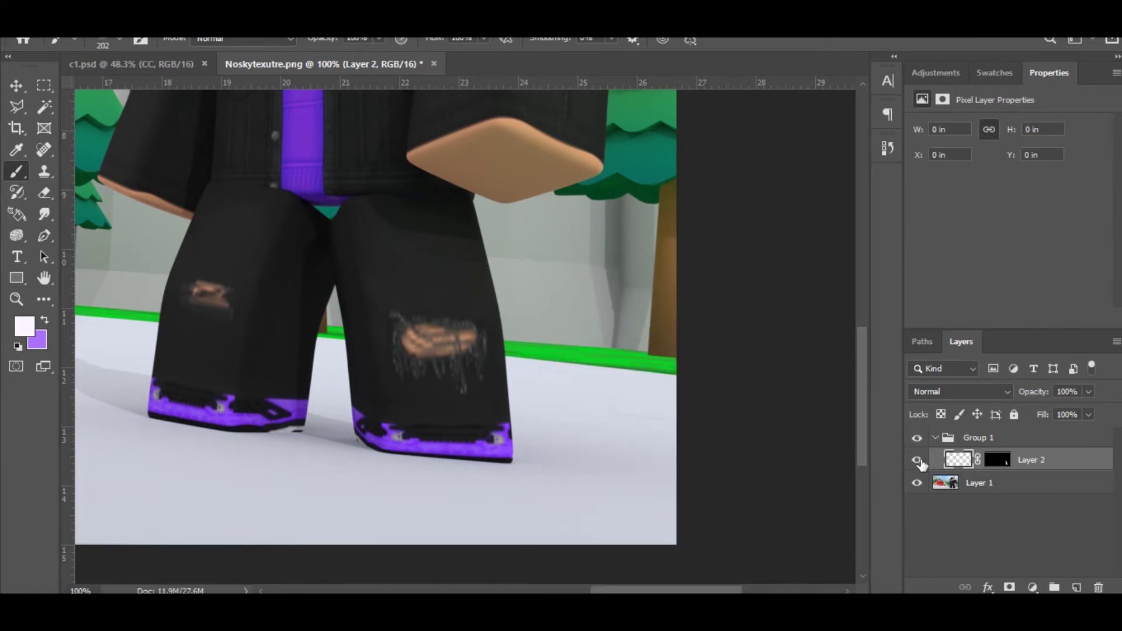
scroll(523, 409, up, 2)
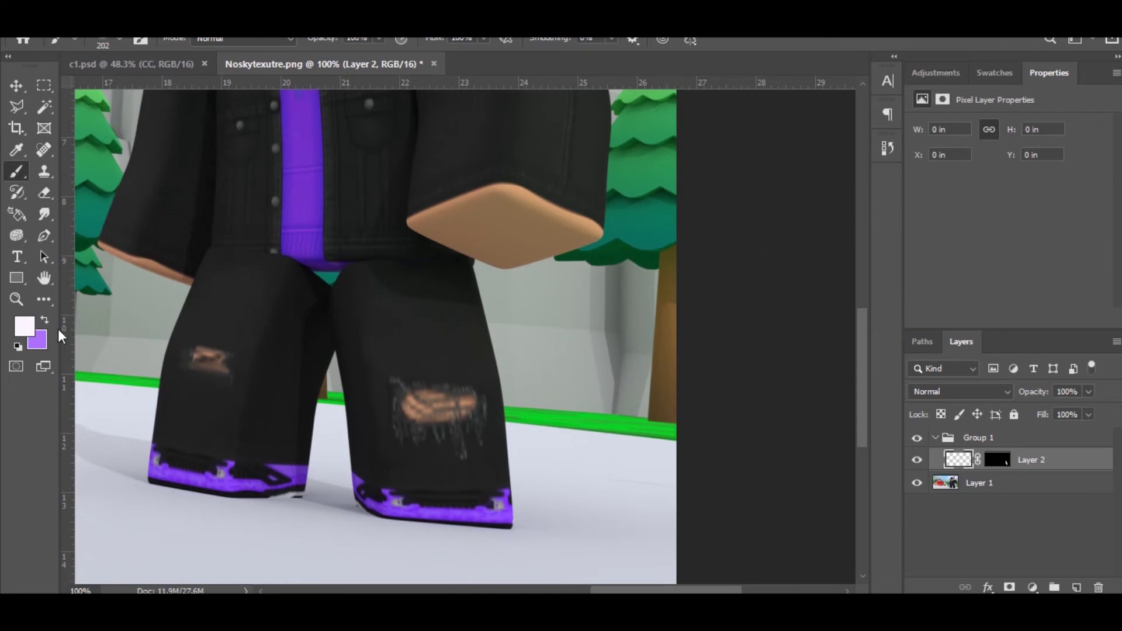
key(x)
click(26, 327)
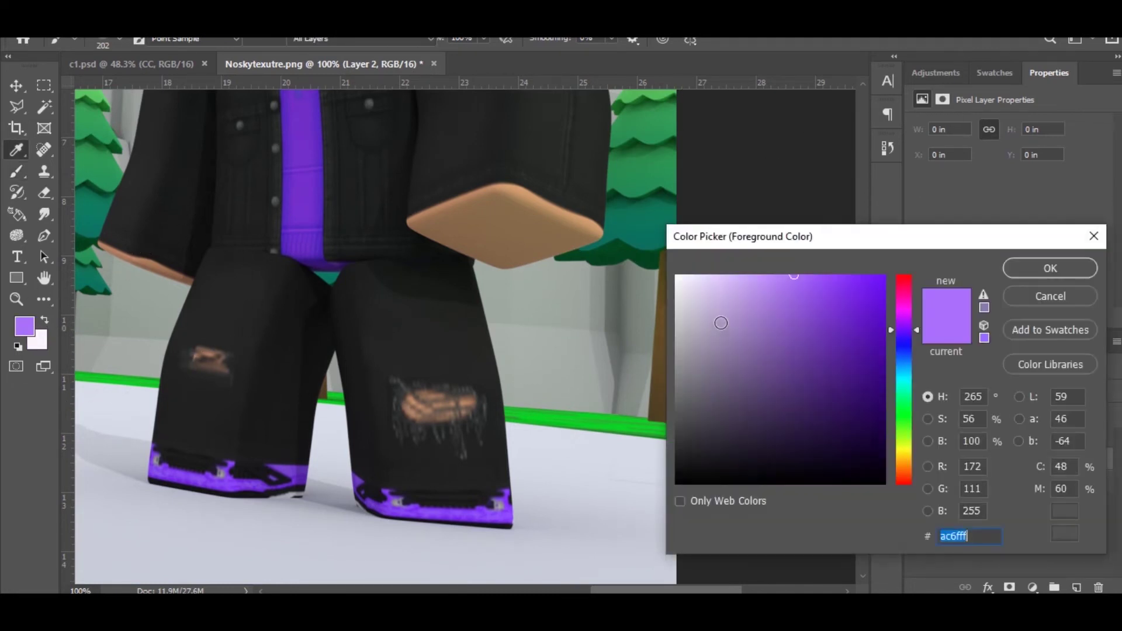
click(1072, 270)
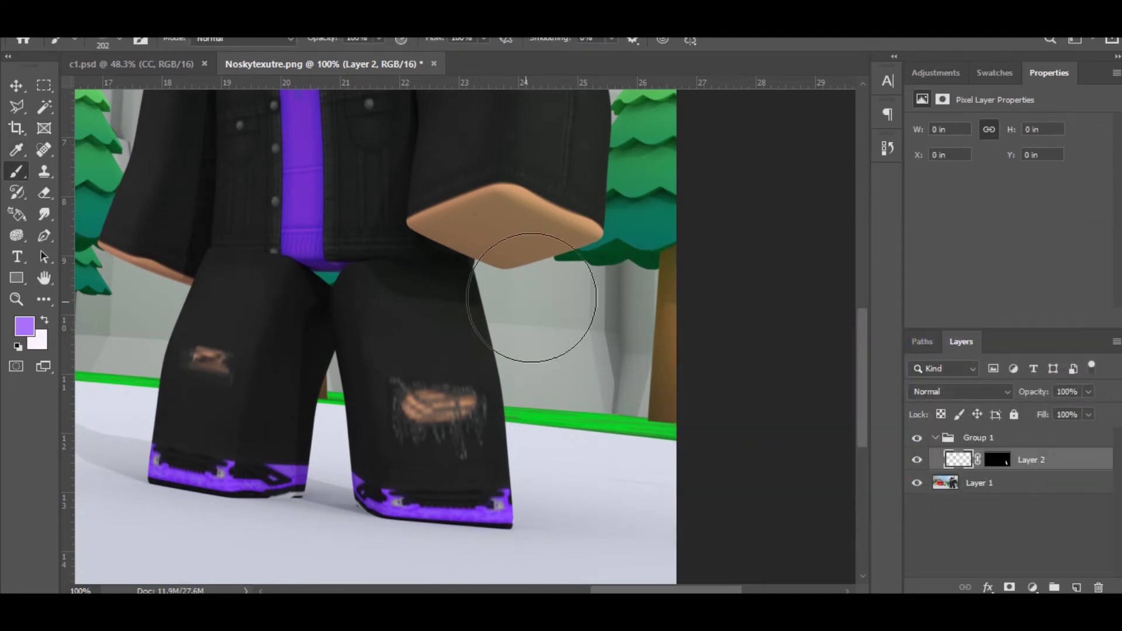
key(bracketleft)
key(bracketleft)
key(bracketleft)
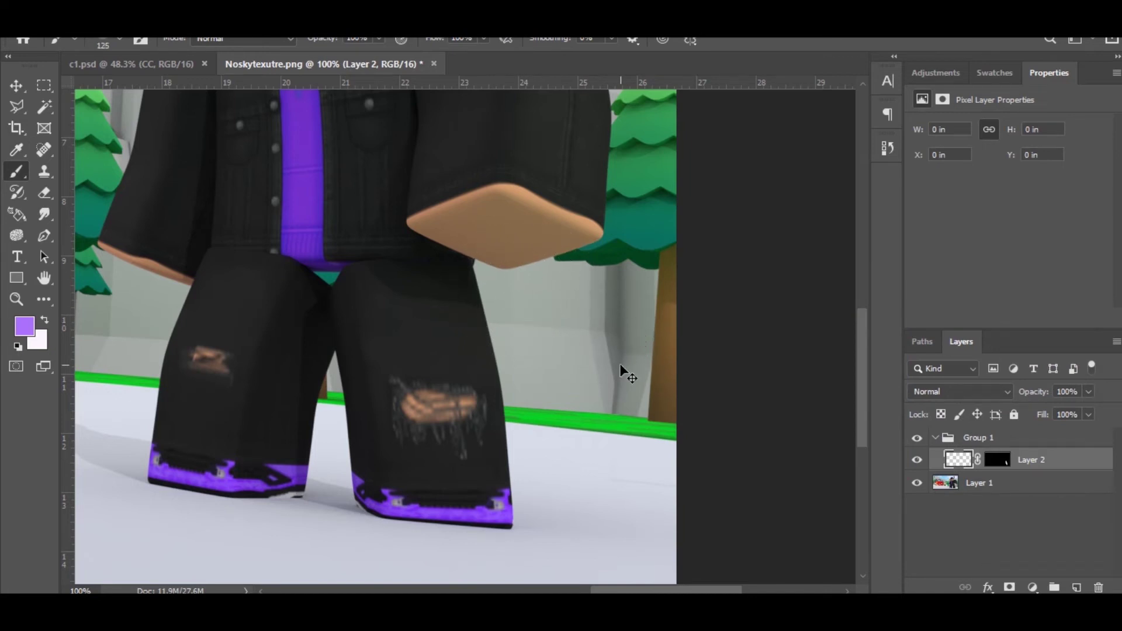
Step: Duplicate the masked Layer 2 and make the original Layer 2 the active layer
key(ctrl+j)
click(968, 484)
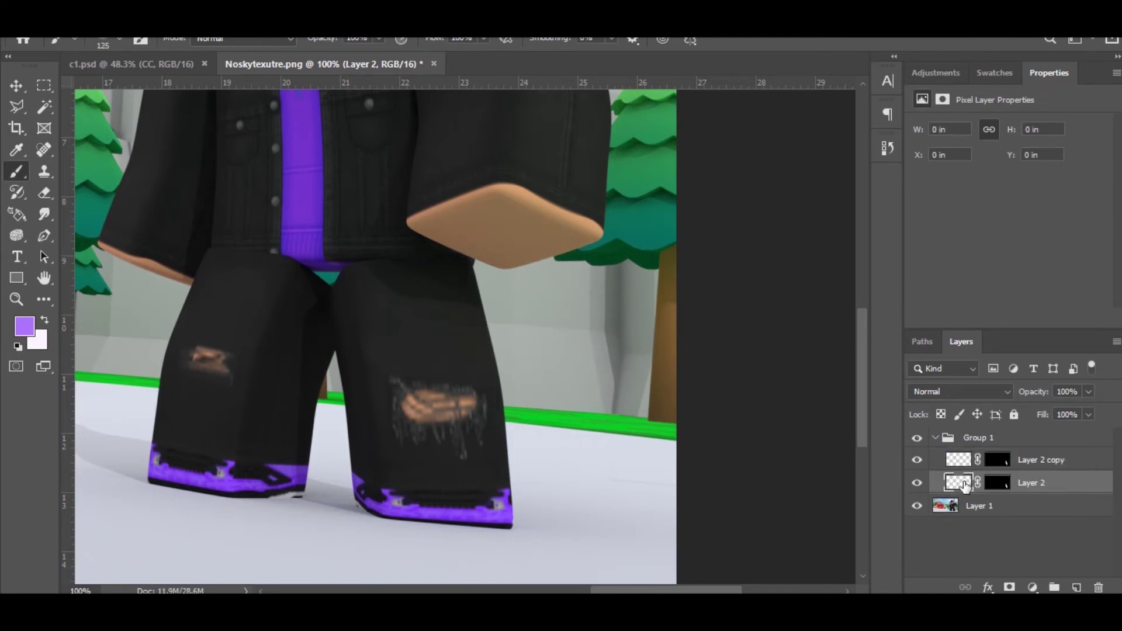
drag(520, 310, 556, 475)
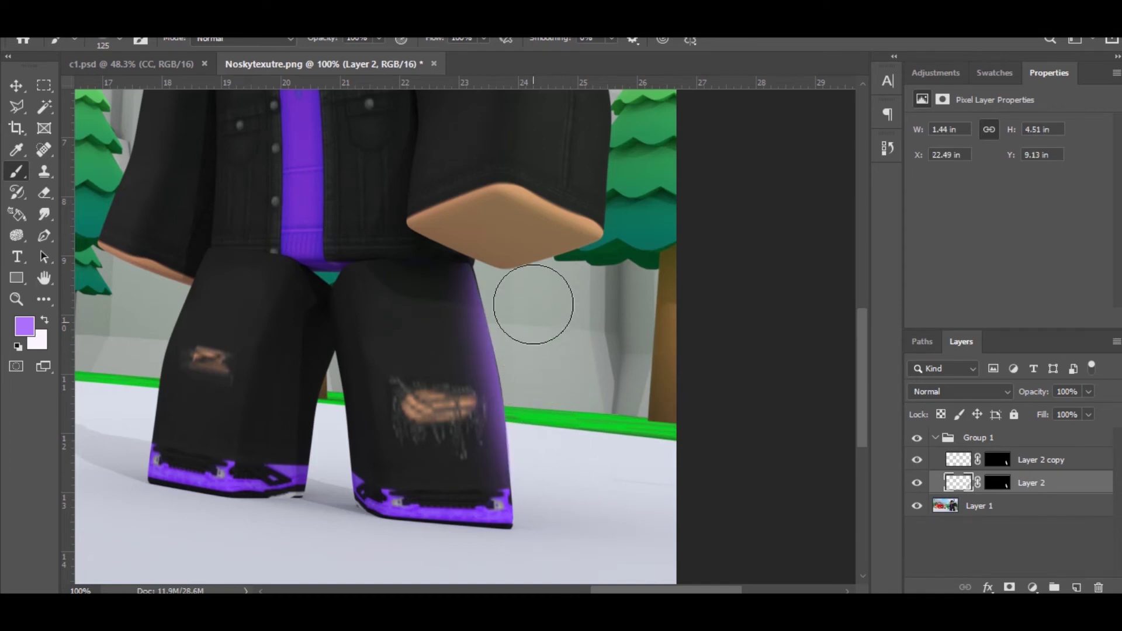
drag(534, 300, 549, 503)
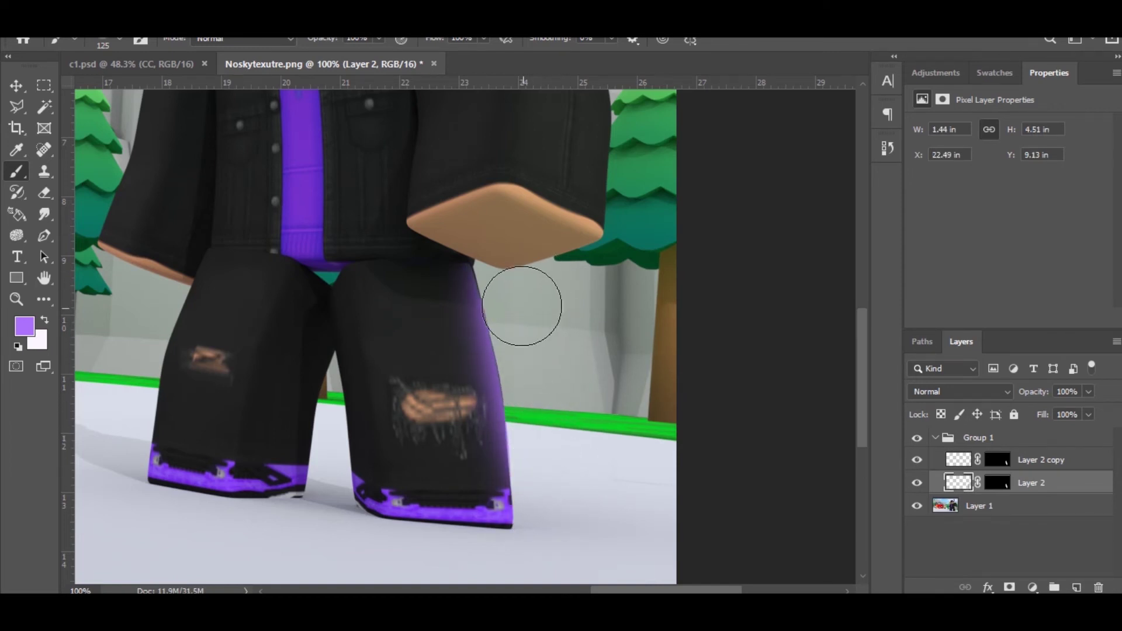
key(ctrl+z)
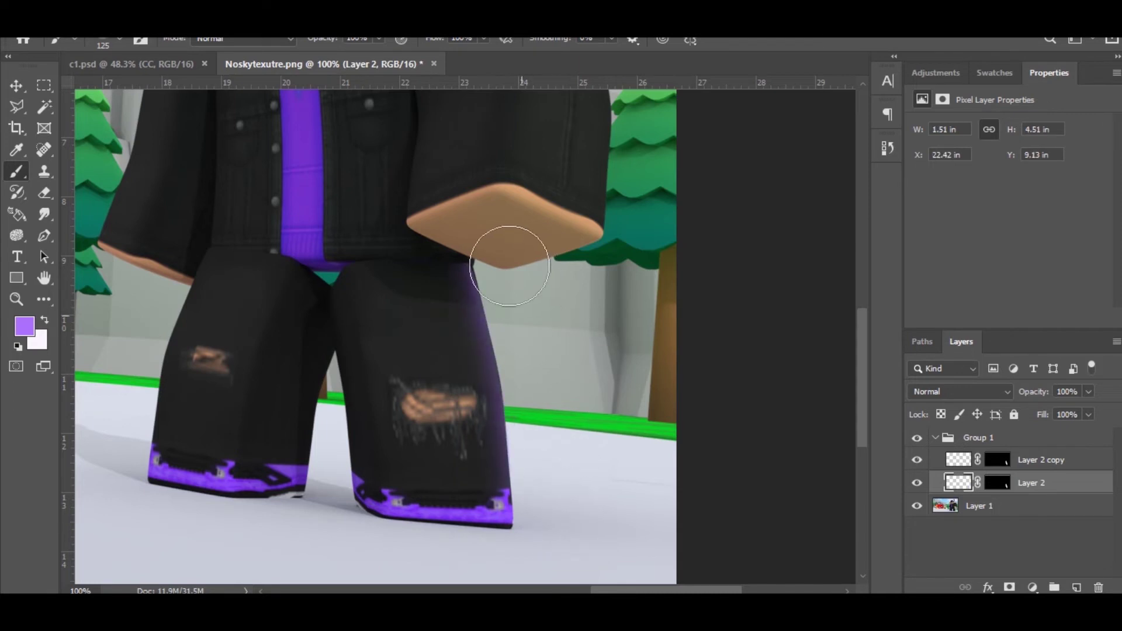
key(ctrl+shift+z)
key(ctrl+z)
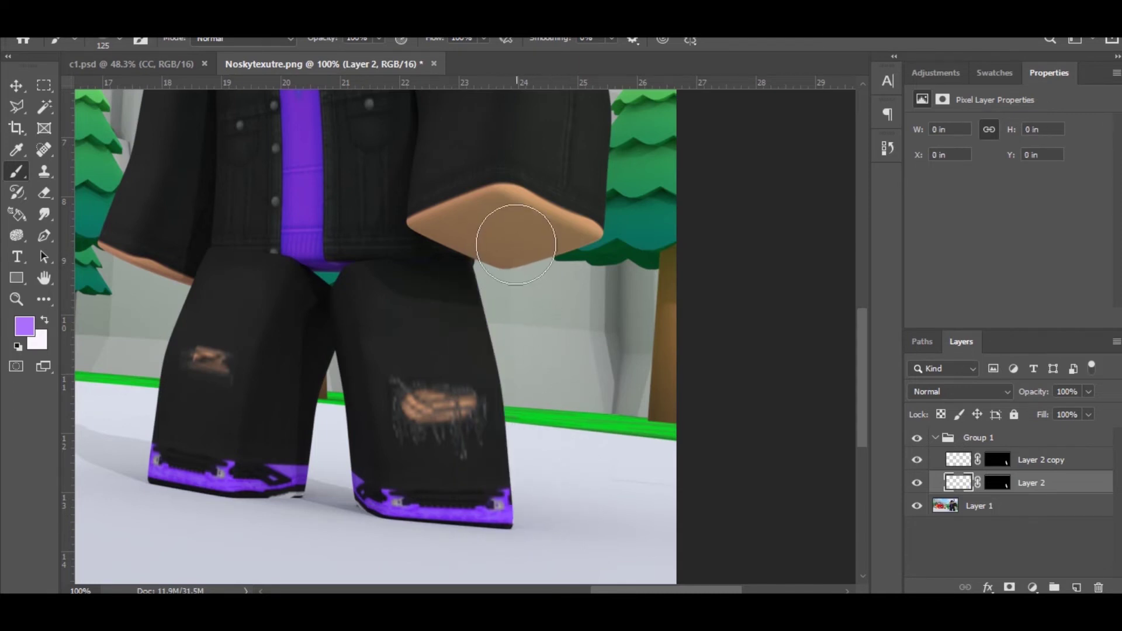
Step: Paint a soft purple Linear Dodge (Add) glow down the leg's outer edge on Layer 2 and erase the excess just below the jacket hem
drag(513, 238, 563, 501)
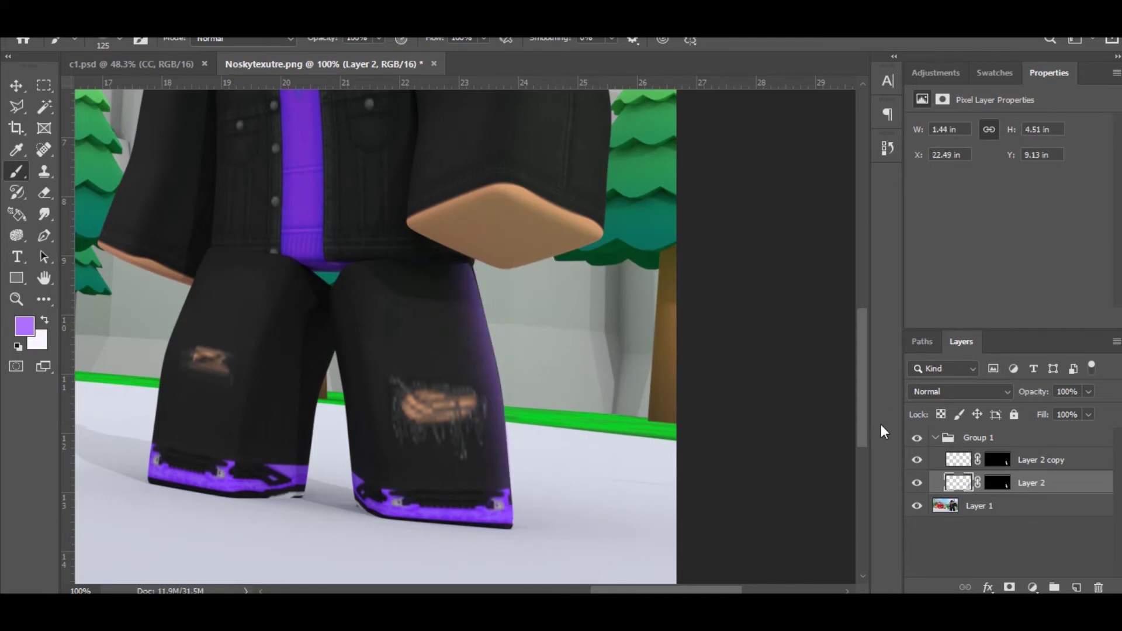
click(966, 390)
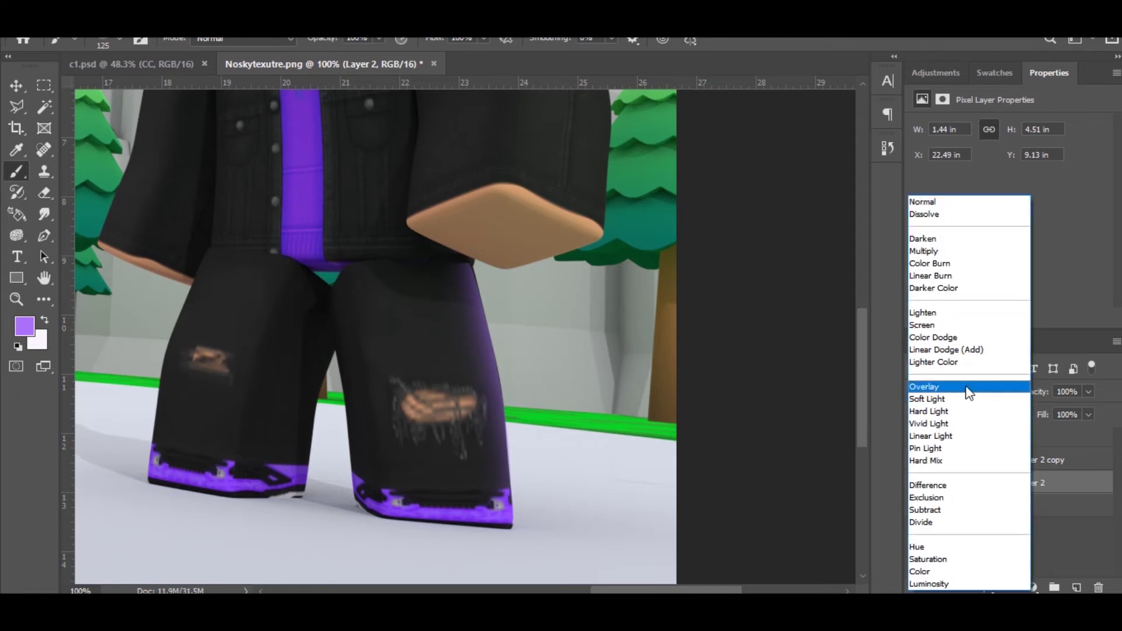
click(967, 350)
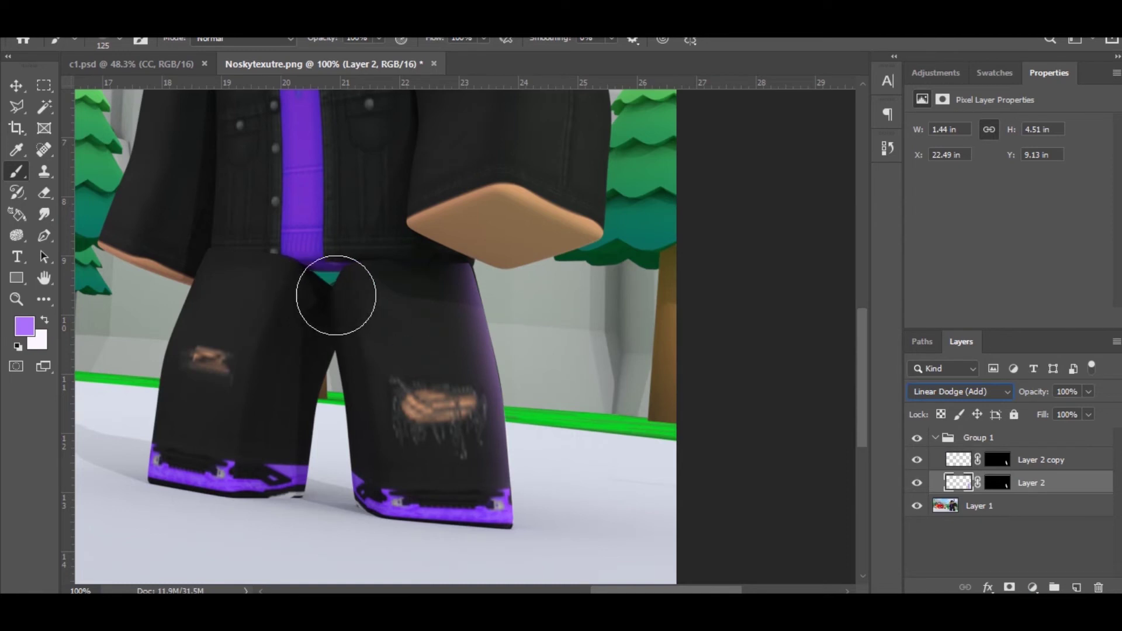
click(44, 193)
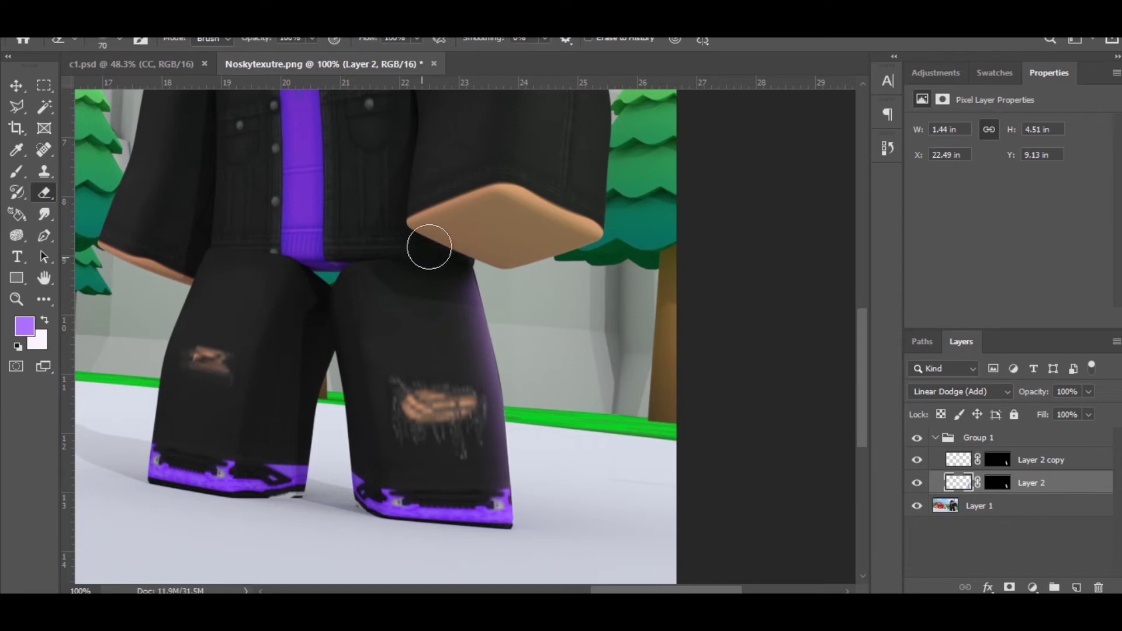
drag(426, 250, 439, 256)
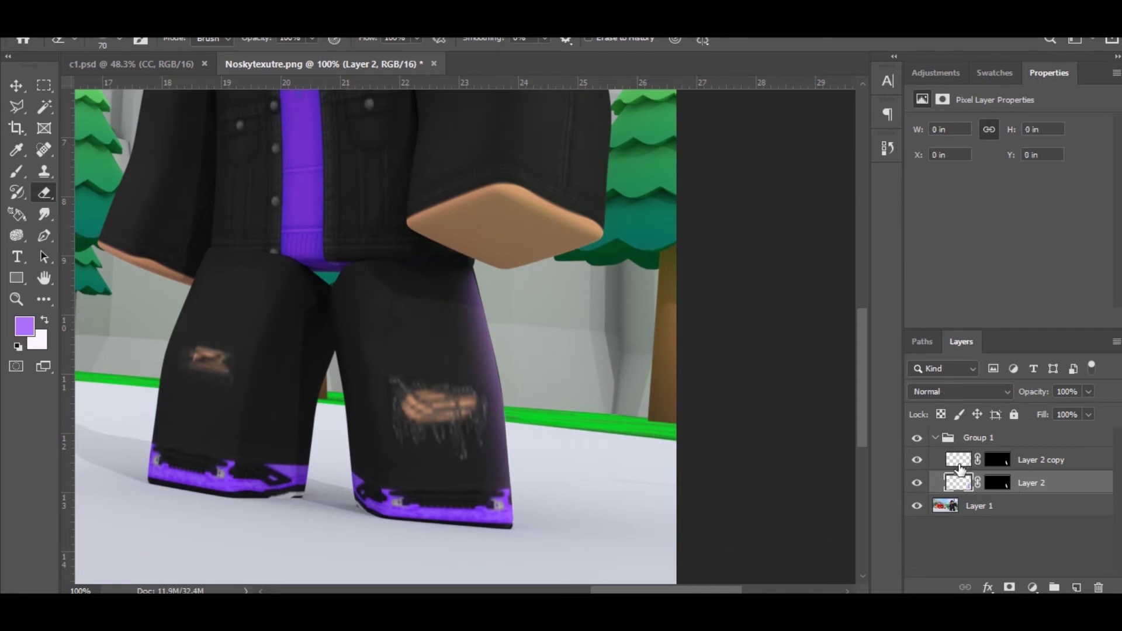
Step: Paint a wider, stronger purple glow along the leg's outer edge on Layer 2 copy with a 150 px soft brush
click(970, 462)
key(b)
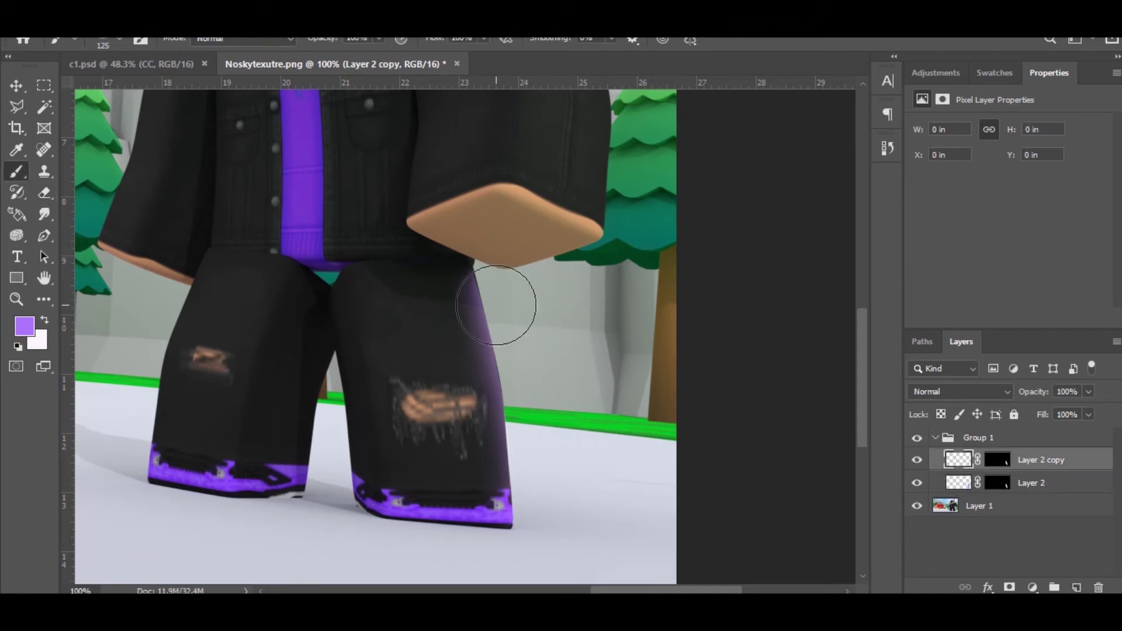
key(bracketright)
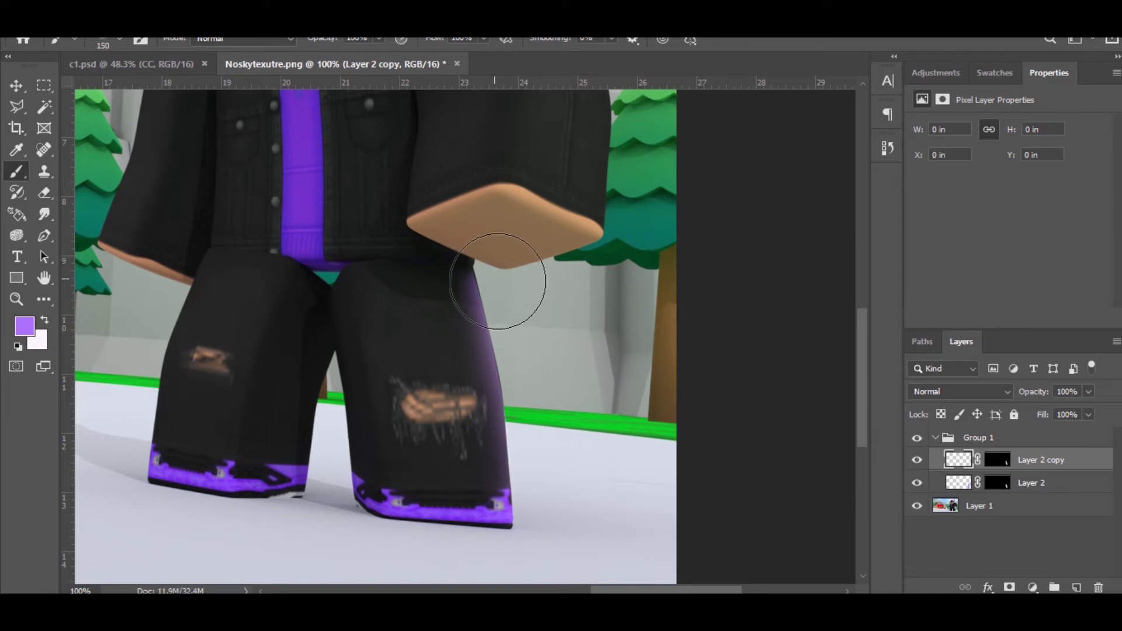
mouse_move(509, 276)
mouse_down()
mouse_move(526, 314)
mouse_move(519, 345)
mouse_up()
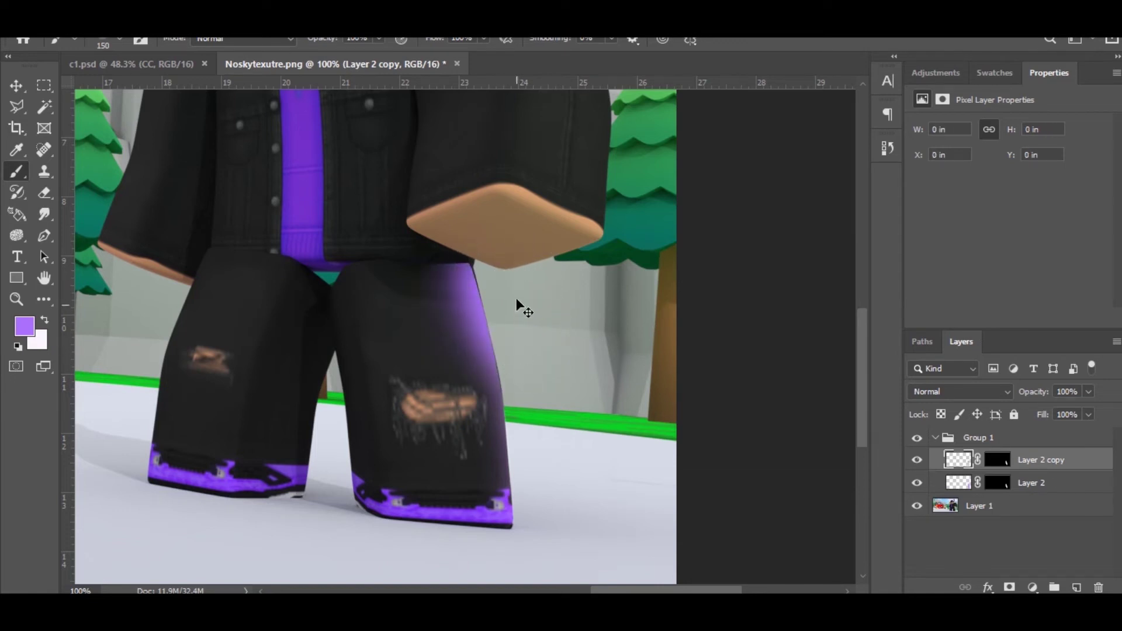
drag(509, 244, 542, 463)
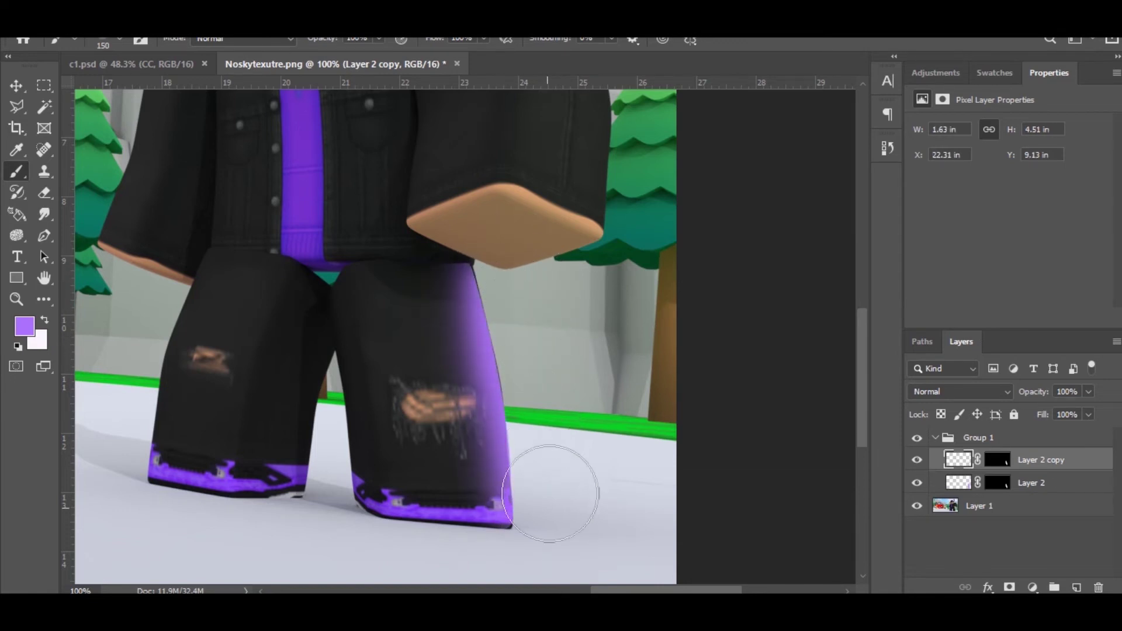
key(ctrl+z)
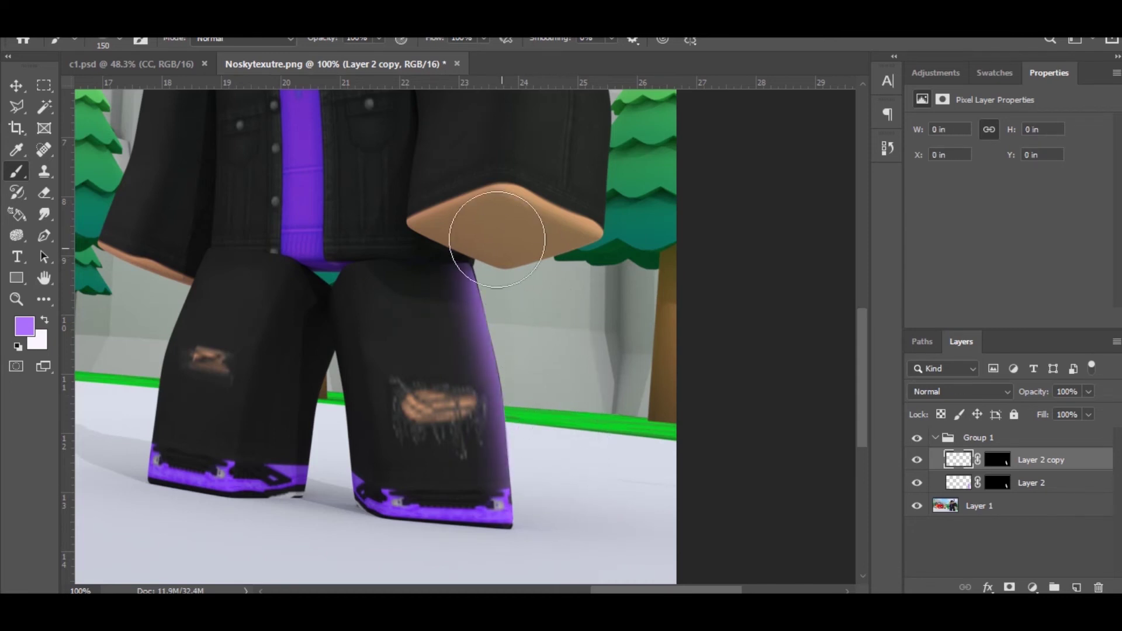
drag(496, 233, 571, 445)
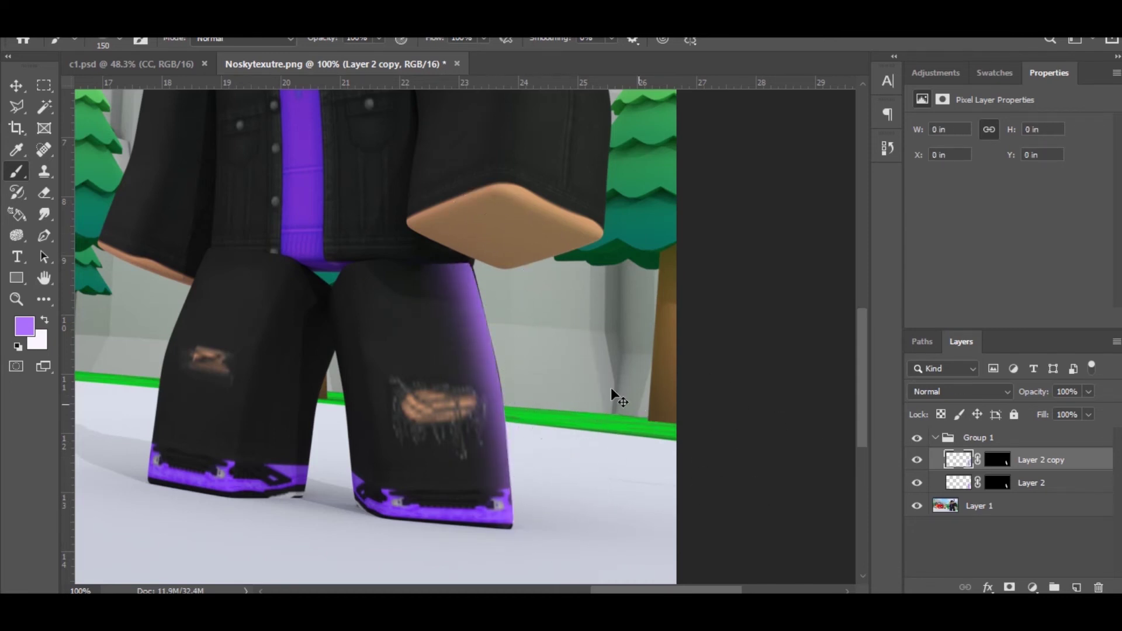
Step: Undo the strong glow on Layer 2 copy and set the foreground colour to the lighter purple #c092ff
key(ctrl+z)
click(25, 326)
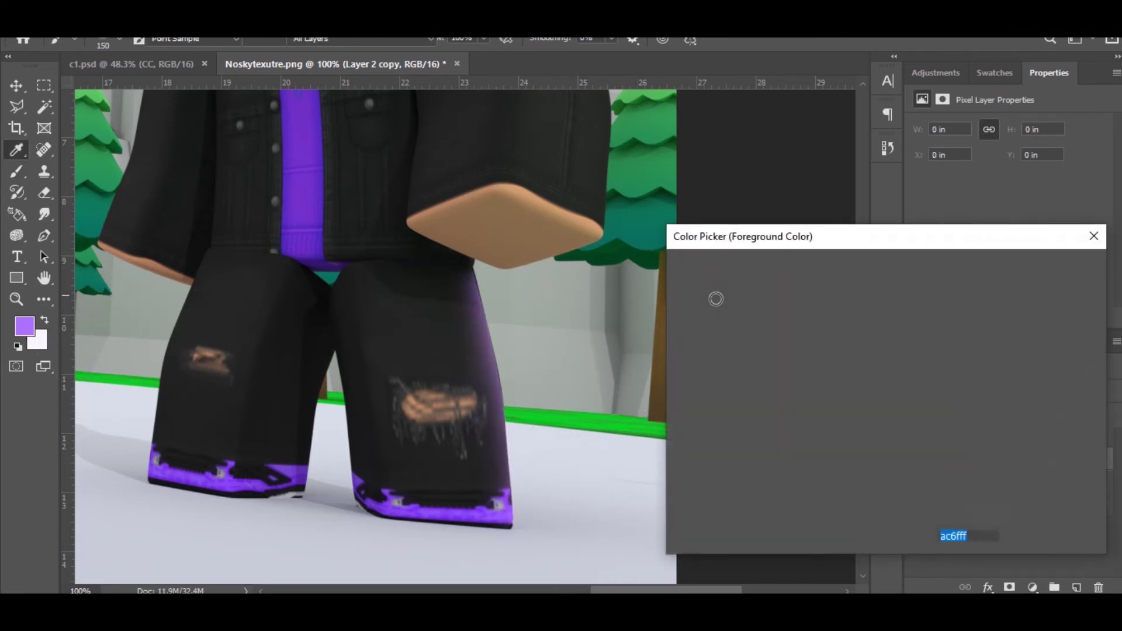
click(765, 275)
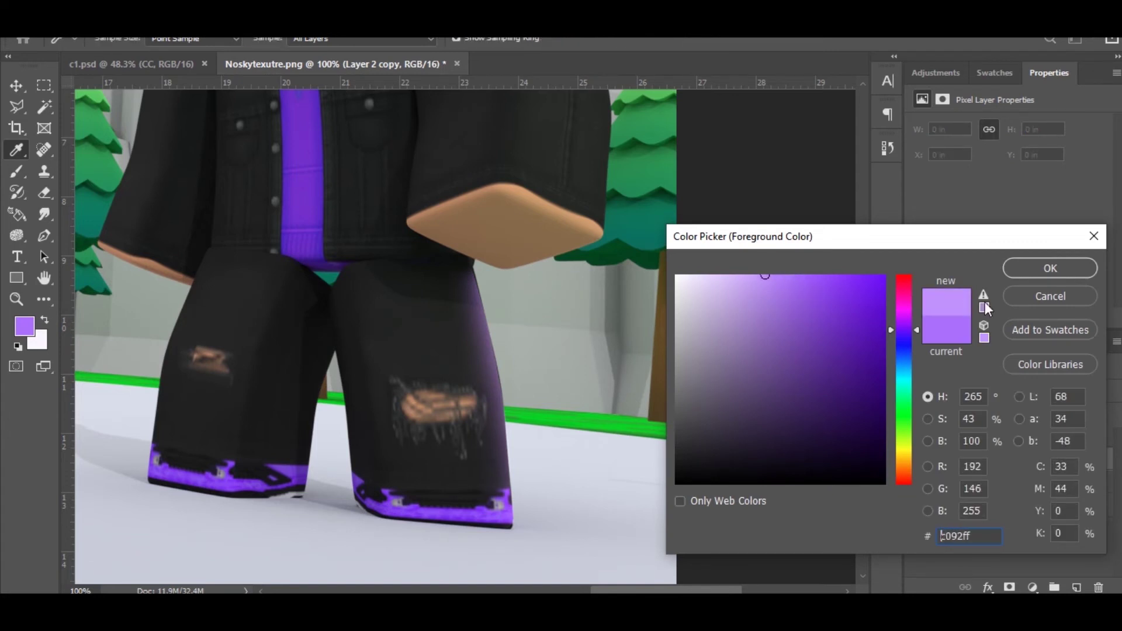
click(1018, 269)
Step: Paint a light purple glow along the leg's outer edge on Layer 2 copy, place that layer beneath Layer 2 and set its opacity to 61%
mouse_move(488, 257)
mouse_down()
mouse_move(511, 409)
mouse_move(555, 529)
mouse_up()
drag(917, 471, 922, 484)
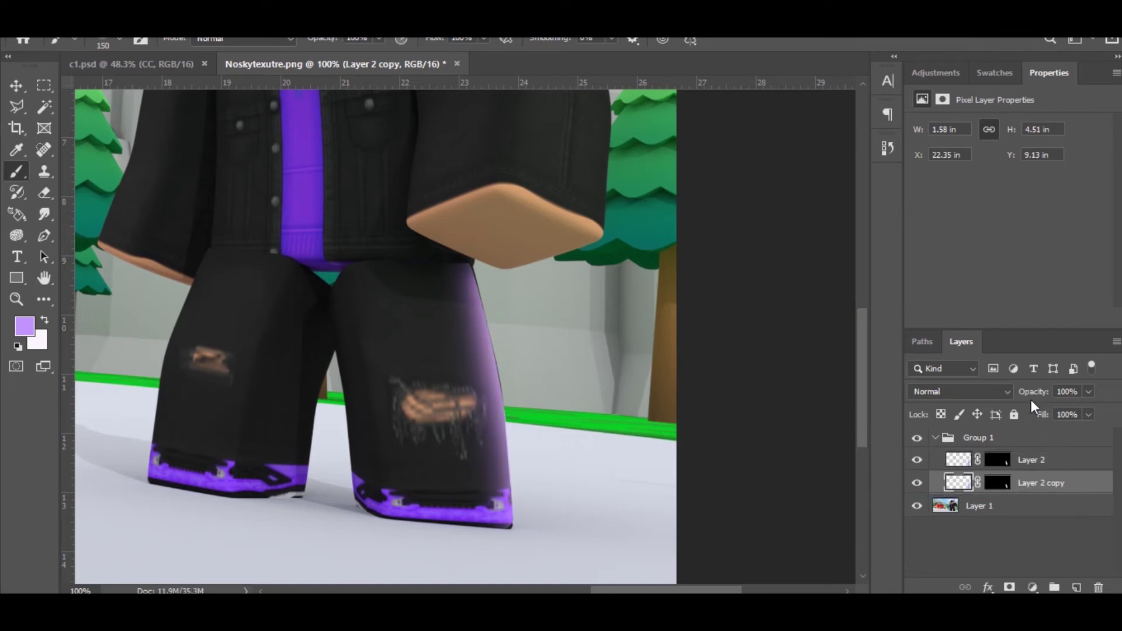
click(1087, 392)
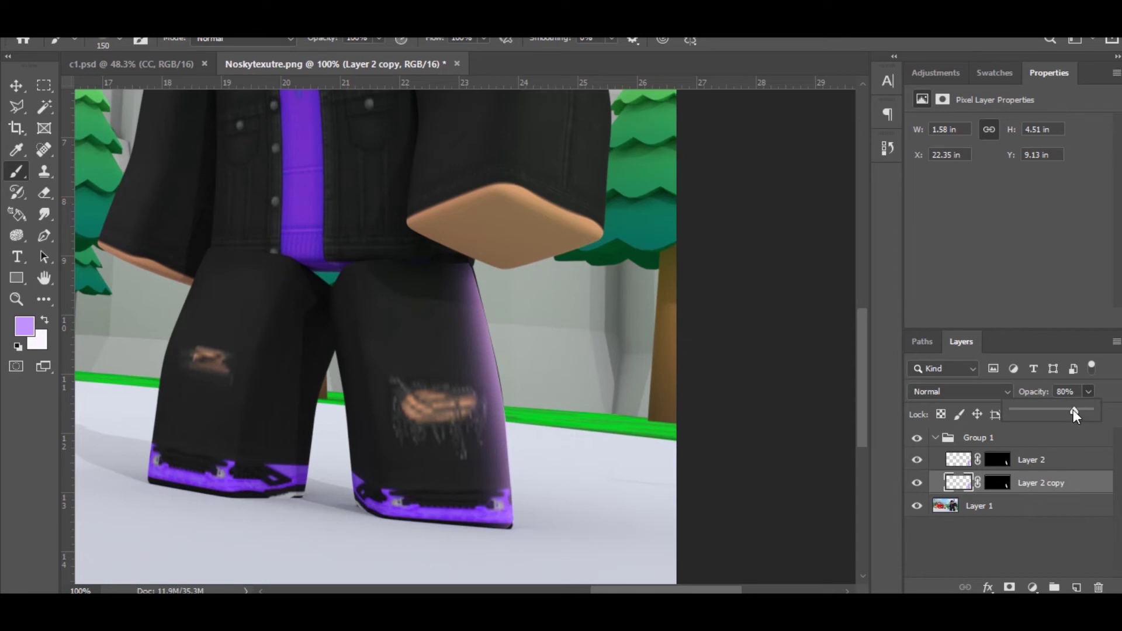
click(664, 483)
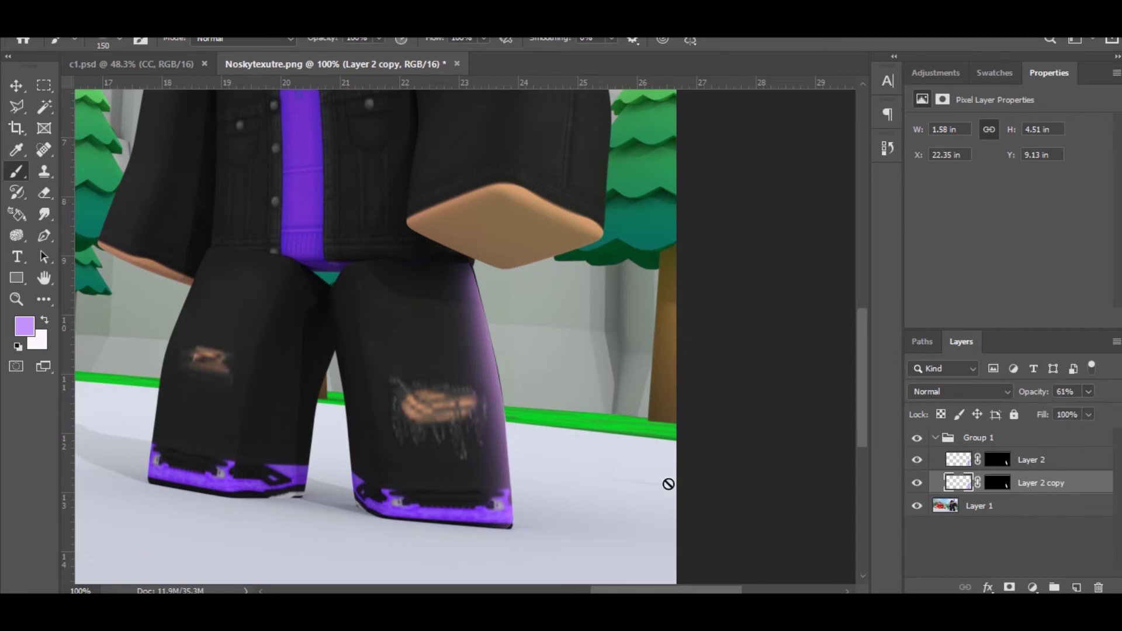
Step: Examine the purple glow in the whole image and close up along the leg's outer edge
scroll(630, 462, down, 2)
scroll(630, 463, up, 2)
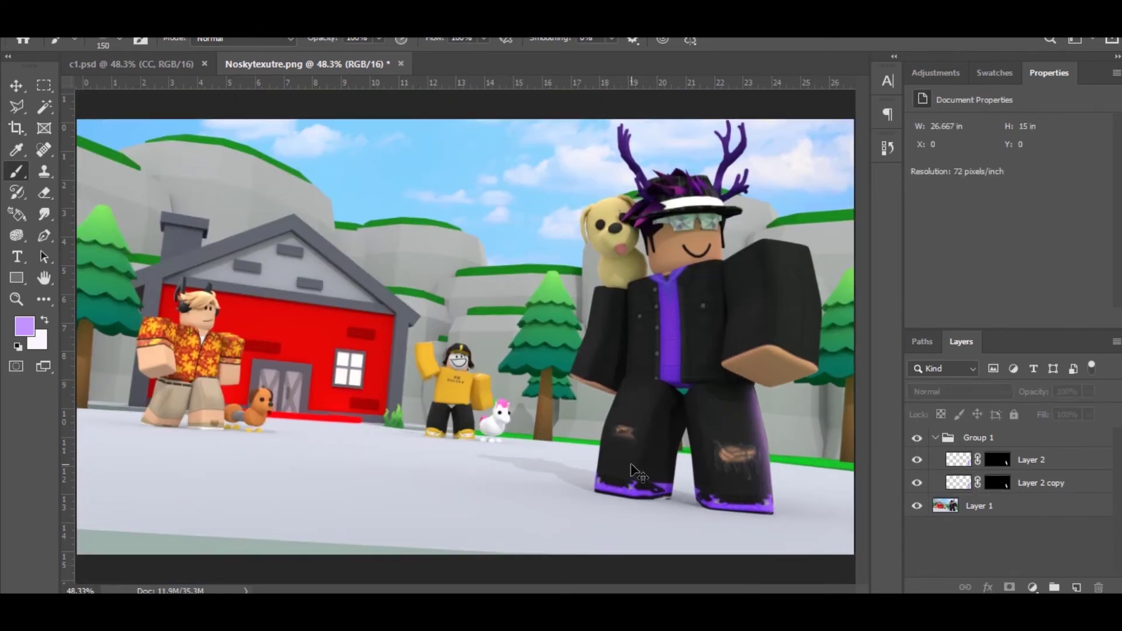
scroll(631, 464, up, 2)
scroll(593, 446, down, 5)
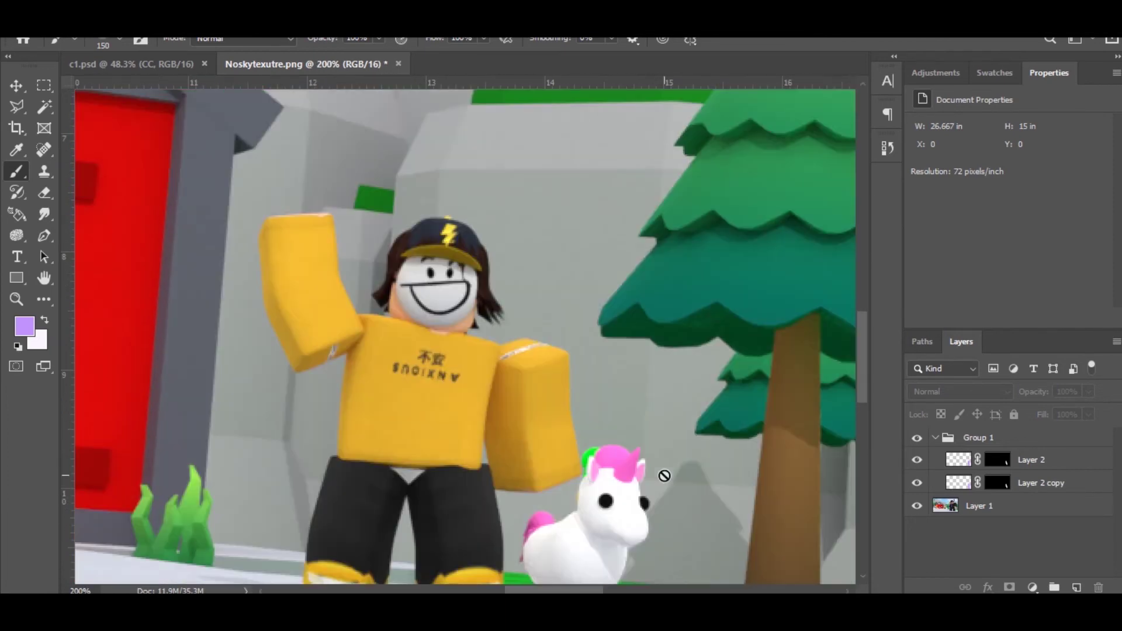
scroll(725, 384, right, 10)
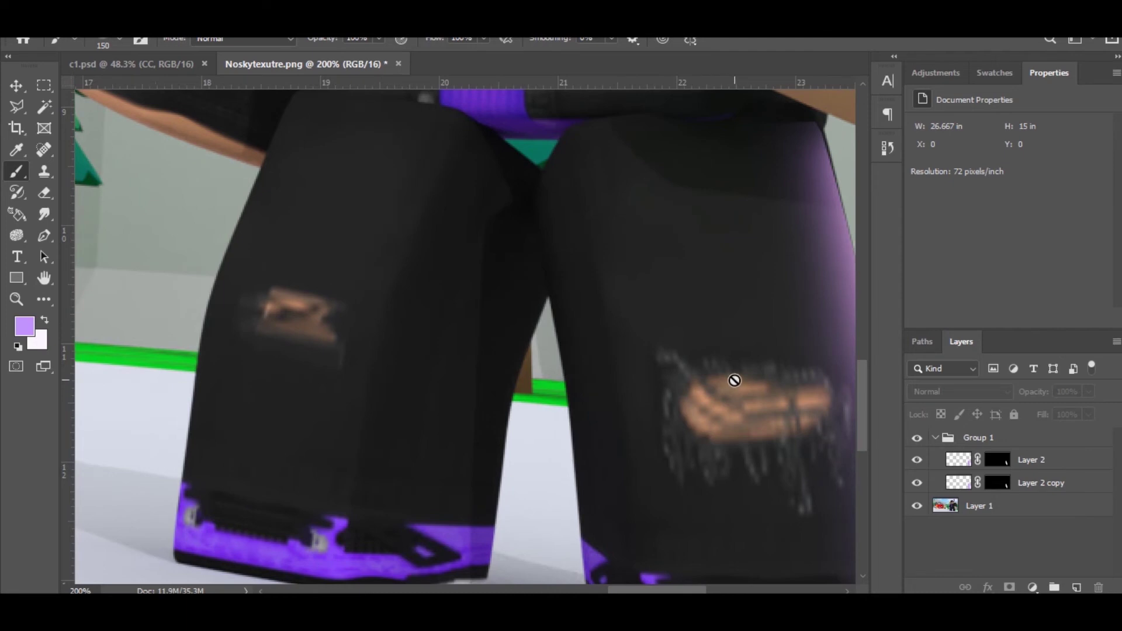
scroll(632, 324, right, 2)
scroll(622, 313, right, 4)
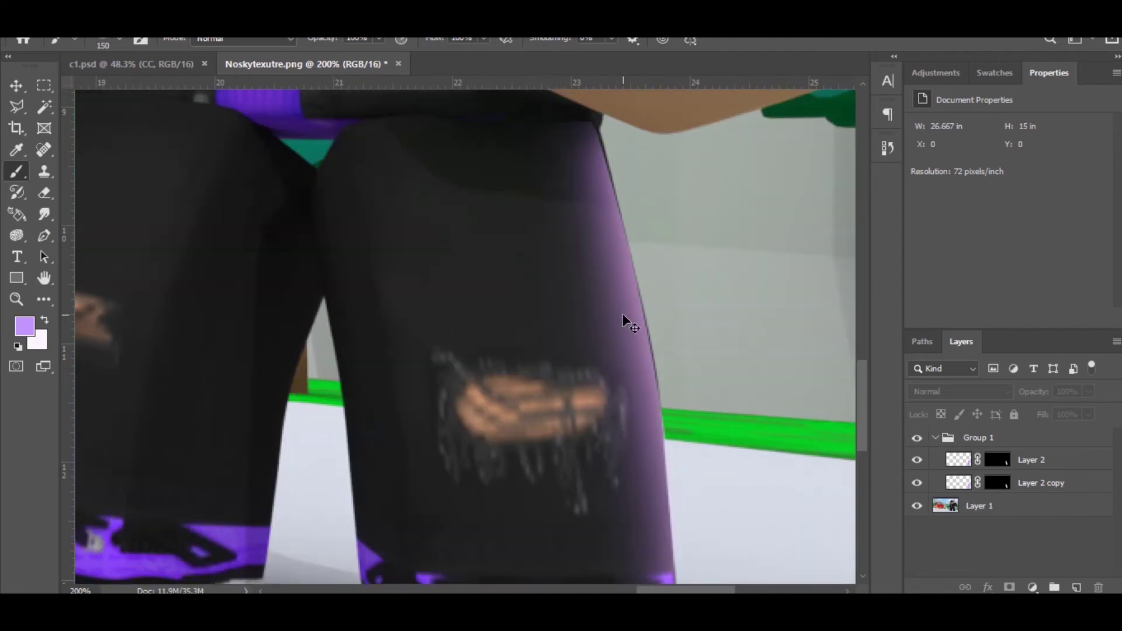
scroll(623, 315, up, 1)
scroll(623, 316, up, 1)
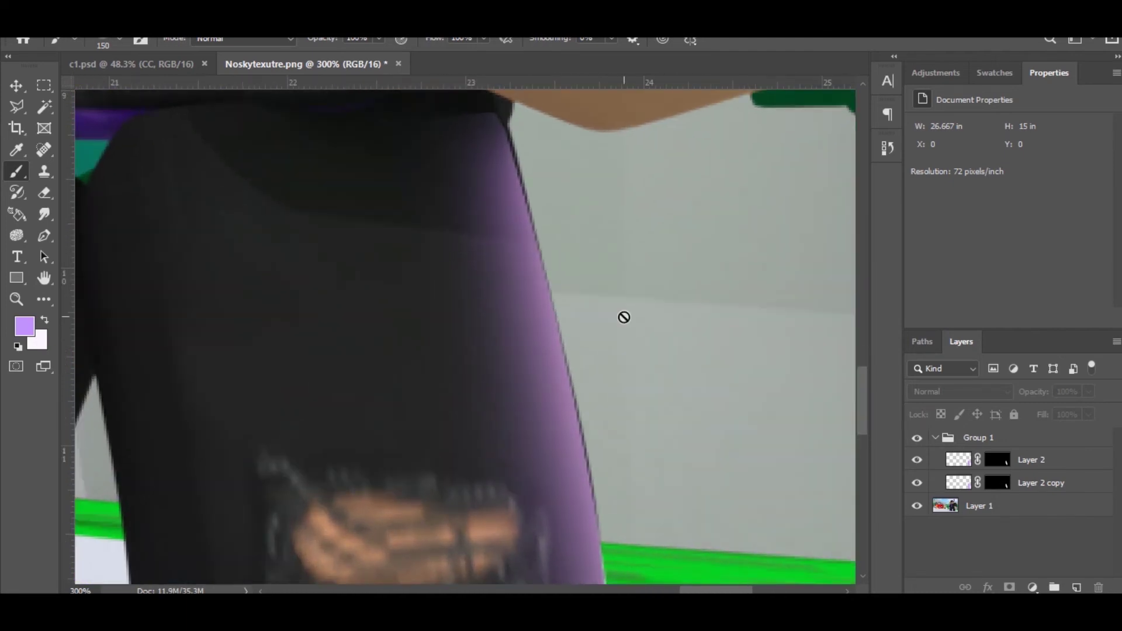
Step: Extend the glow to the leg's outer edge by painting white on Layer 2 copy's mask with a 9 px brush
click(997, 483)
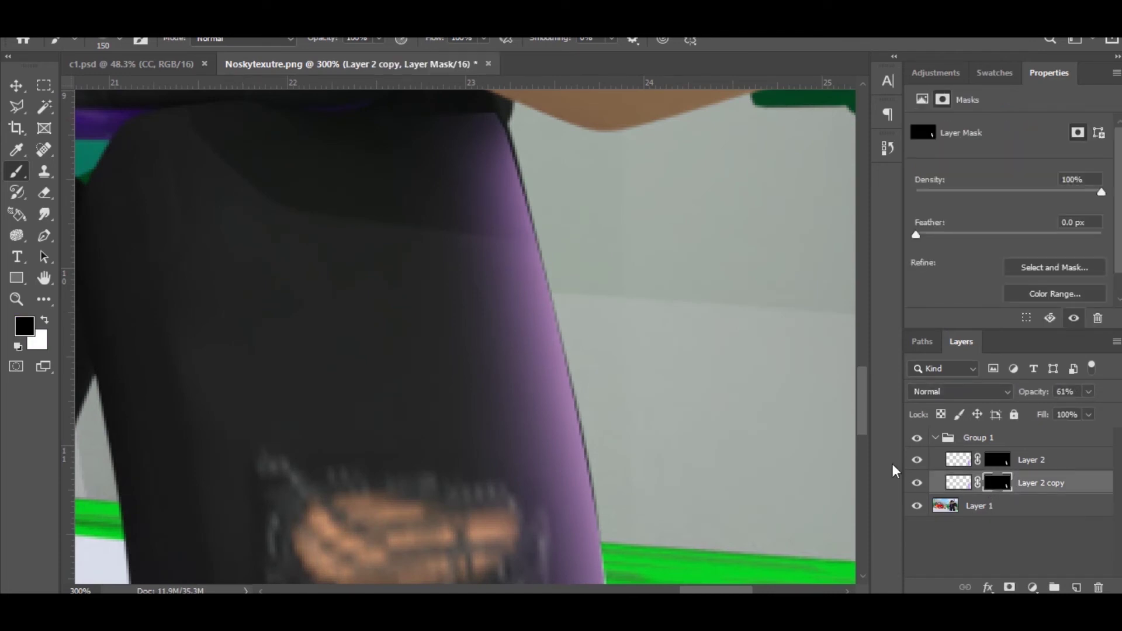
key(bracketleft)
key(bracketleft)
key(bracketleft)
key(bracketleft)
key(bracketleft)
key(bracketleft)
key(bracketleft)
key(bracketleft)
key(bracketleft)
key(bracketleft)
key(bracketleft)
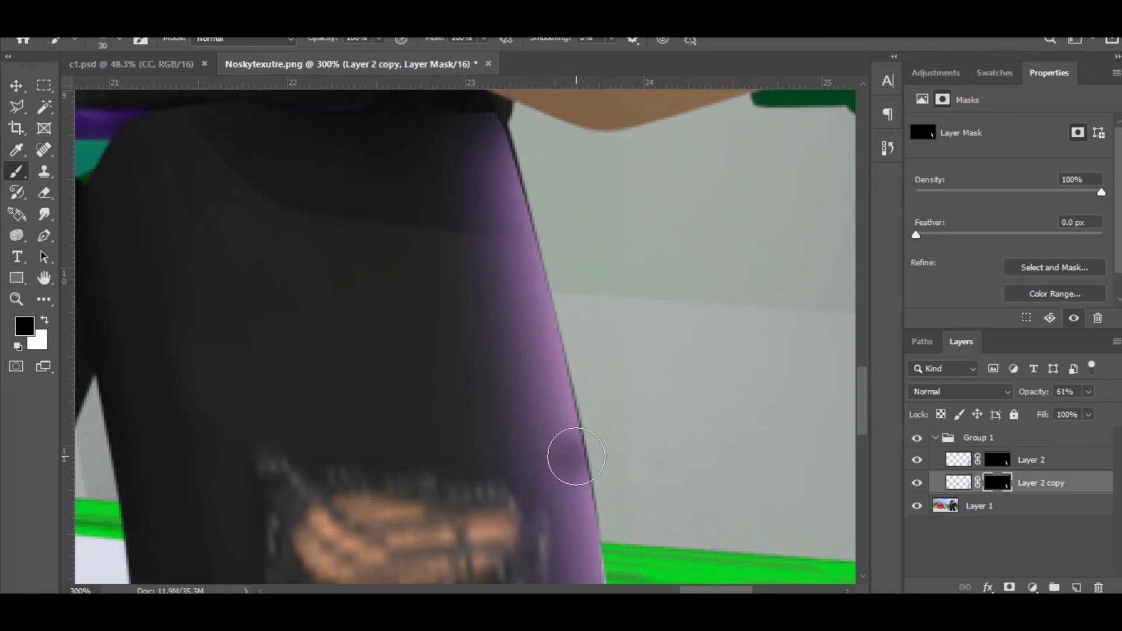
key(x)
key(bracketleft)
key(bracketleft)
key(bracketleft)
key(bracketleft)
key(bracketleft)
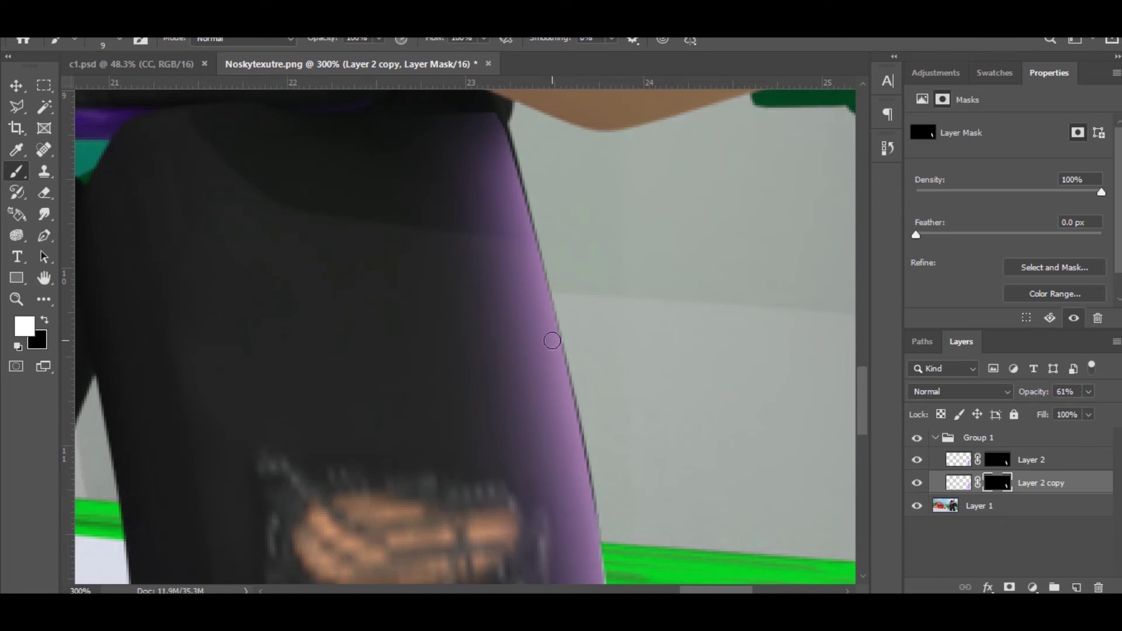
Step: Paint white on Layer 2's mask along the leg's outer edge to widen the Linear Dodge (Add) glow
click(991, 462)
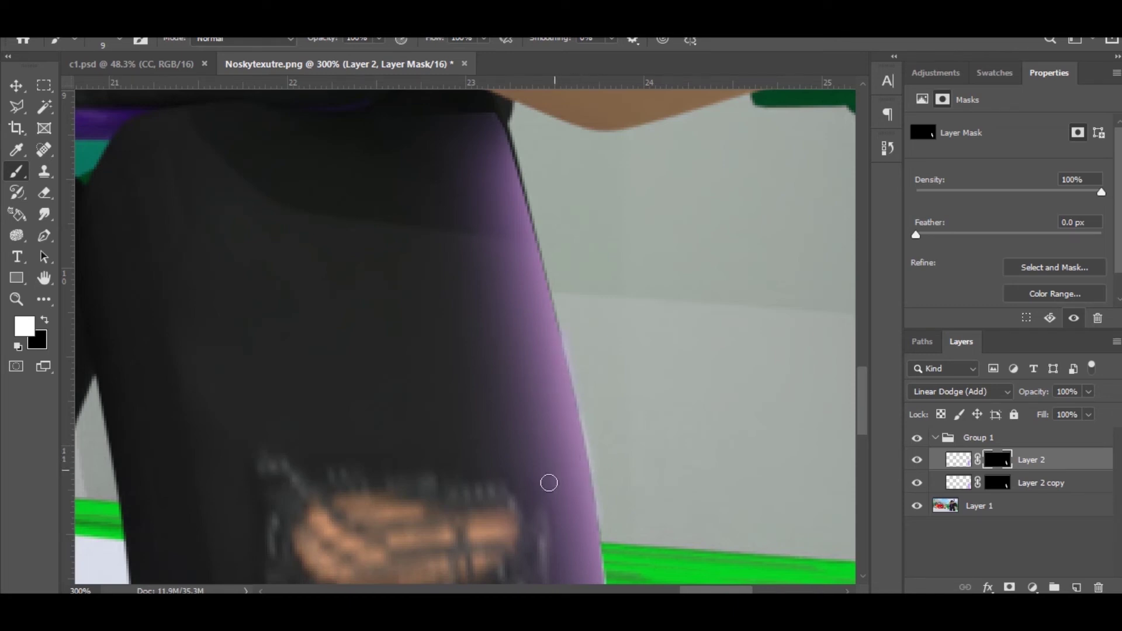
scroll(534, 328, up, 2)
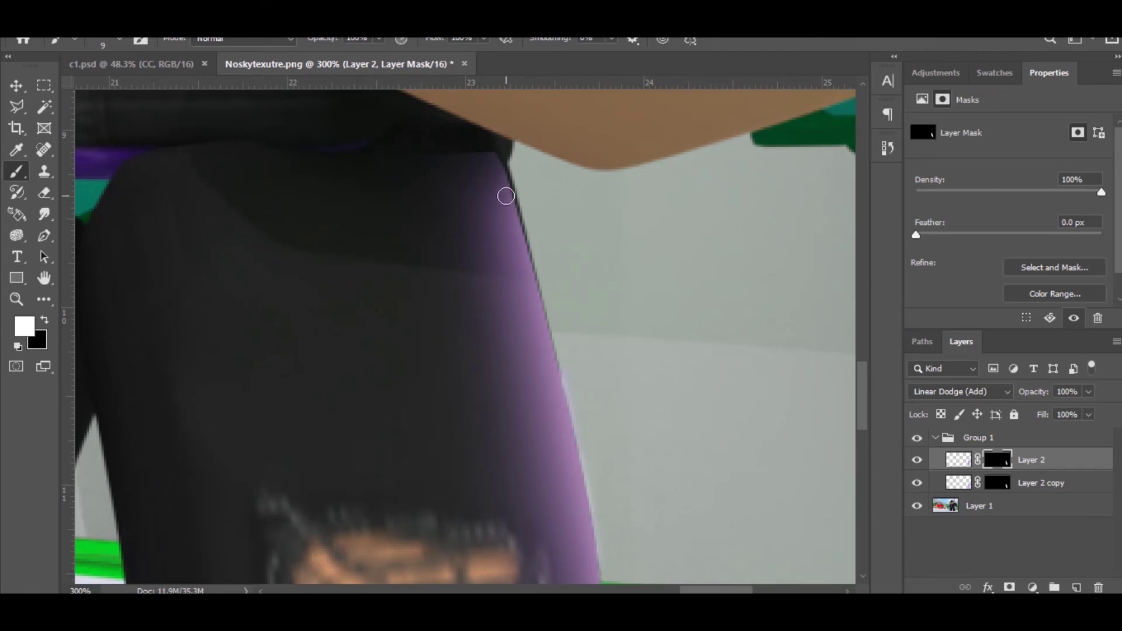
shift+click(506, 204)
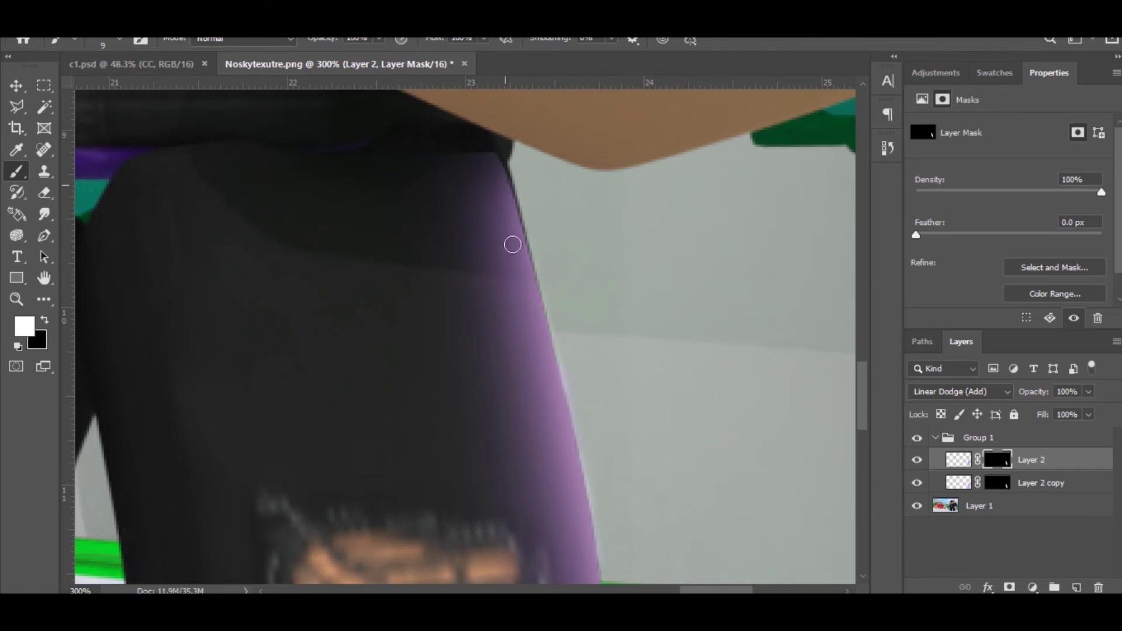
Step: Refine Layer 2 copy's mask at the top of the leg, filling the outer edge and erasing the excess just below the jacket hem
click(991, 482)
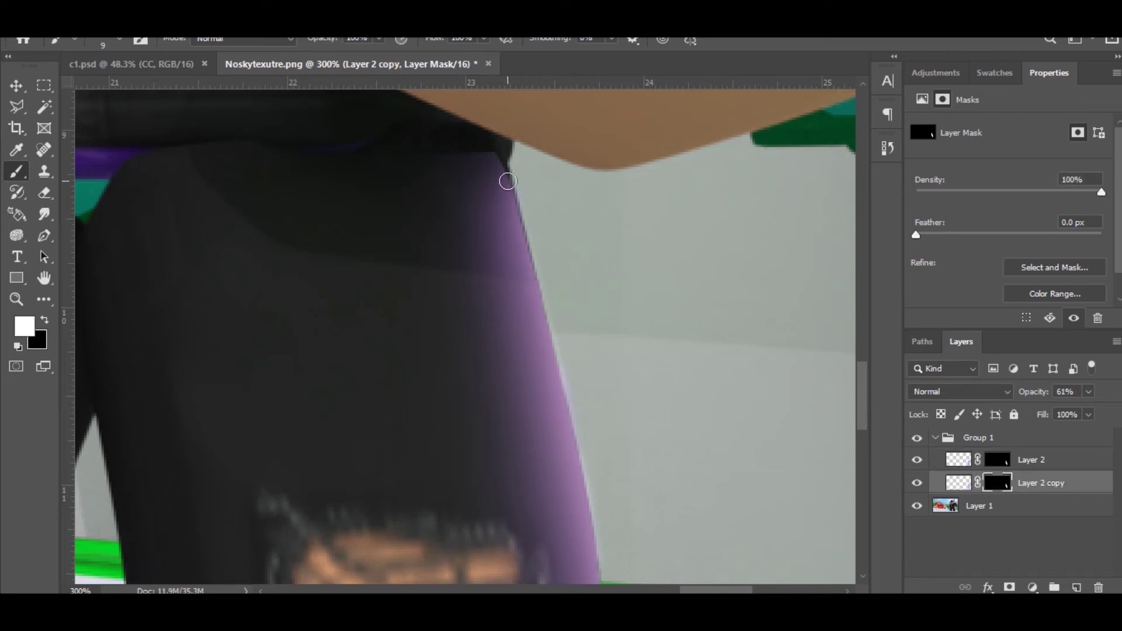
scroll(524, 272, up, 2)
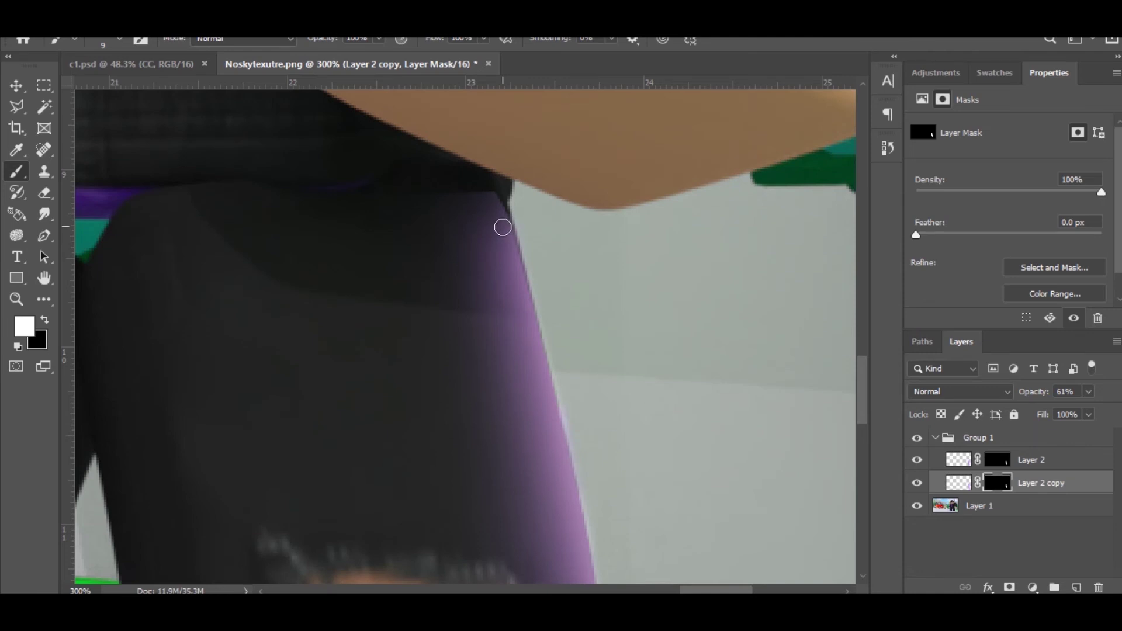
scroll(524, 290, up, 3)
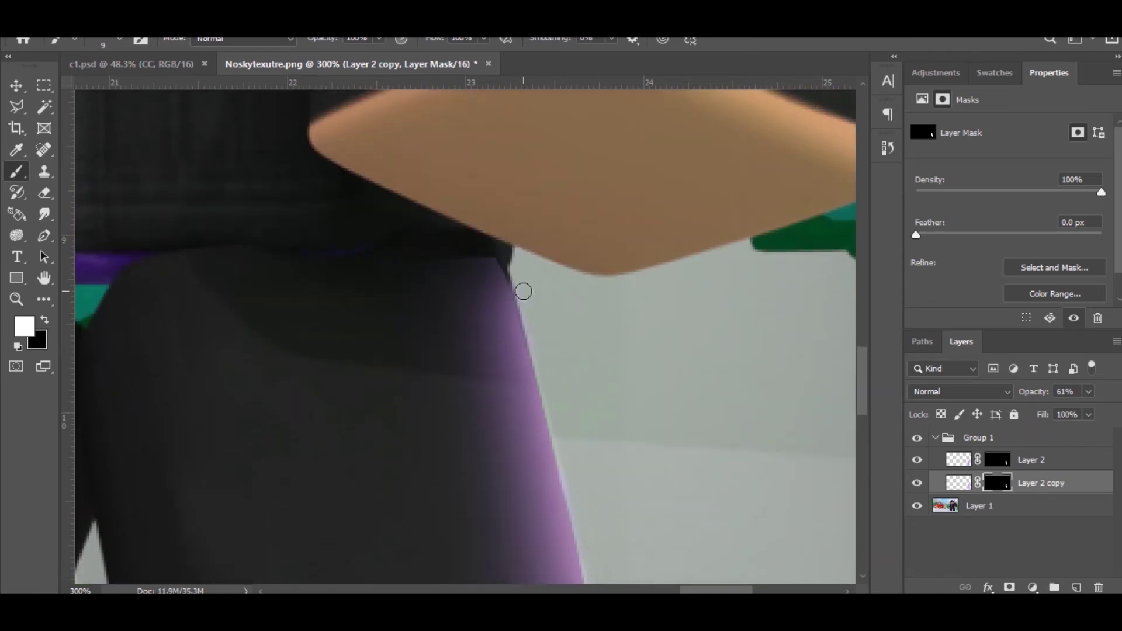
key(e)
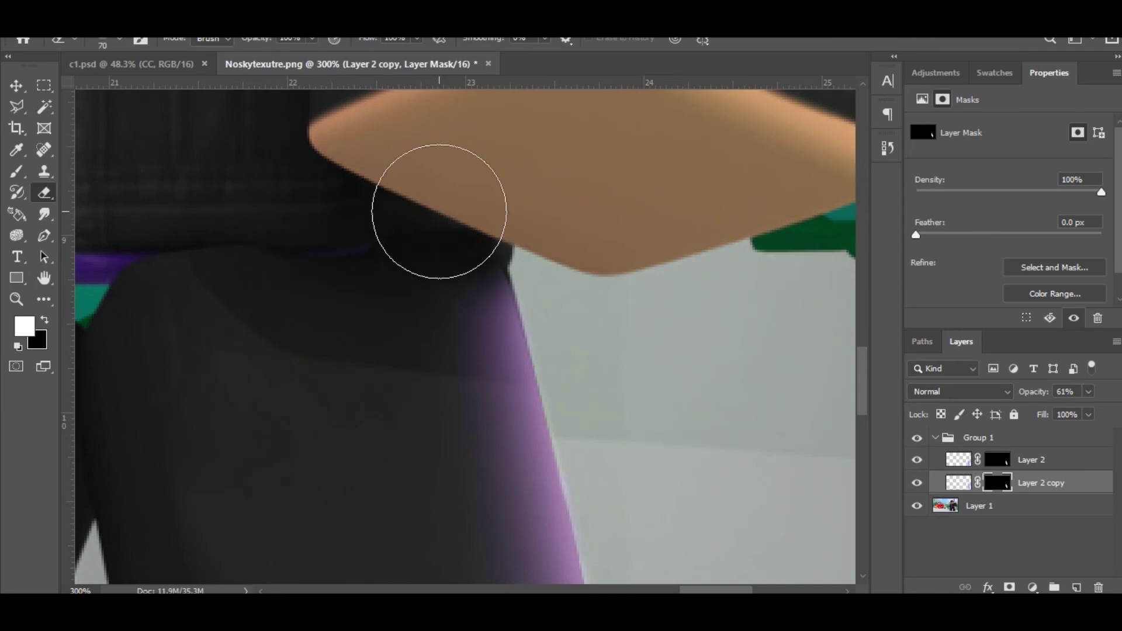
key(ctrl+minus)
key(ctrl+minus)
key(ctrl+minus)
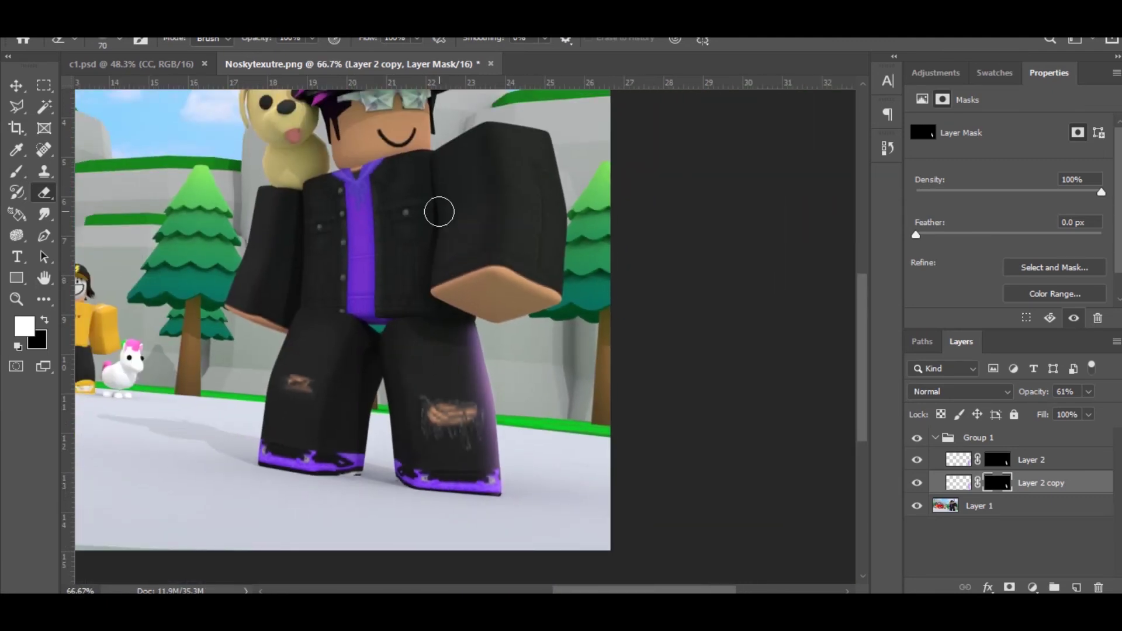
key(ctrl+plus)
key(ctrl+plus)
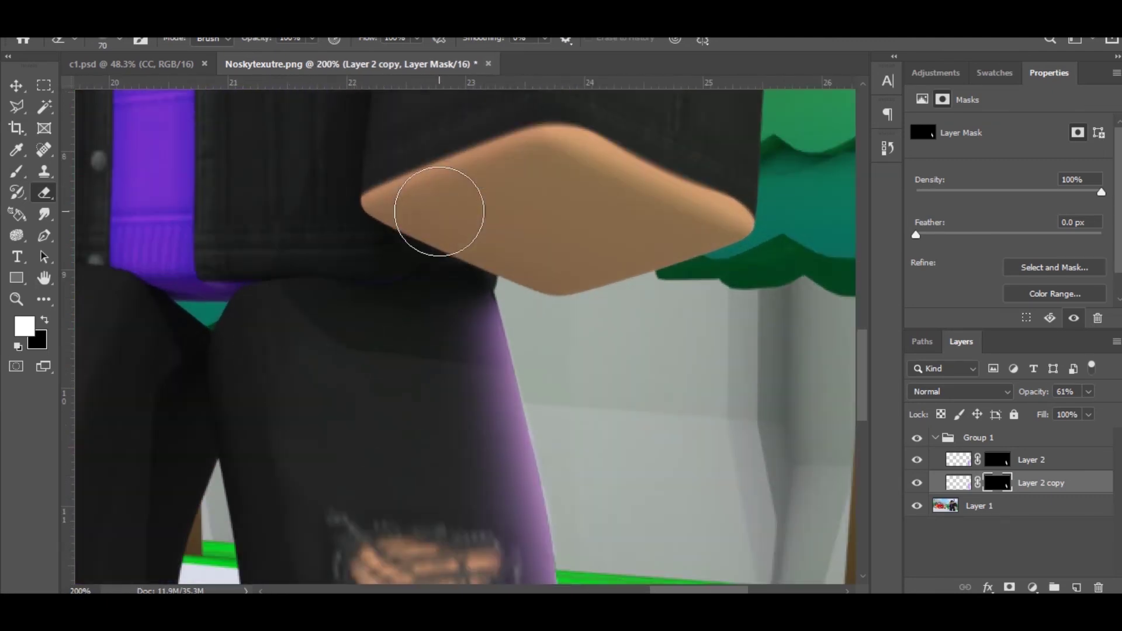
scroll(662, 235, up, 3)
Step: Create a new layer above Layer 2 and mask it to the yellow-shirted character's house-side leg, outlined with the Pen tool
click(1072, 461)
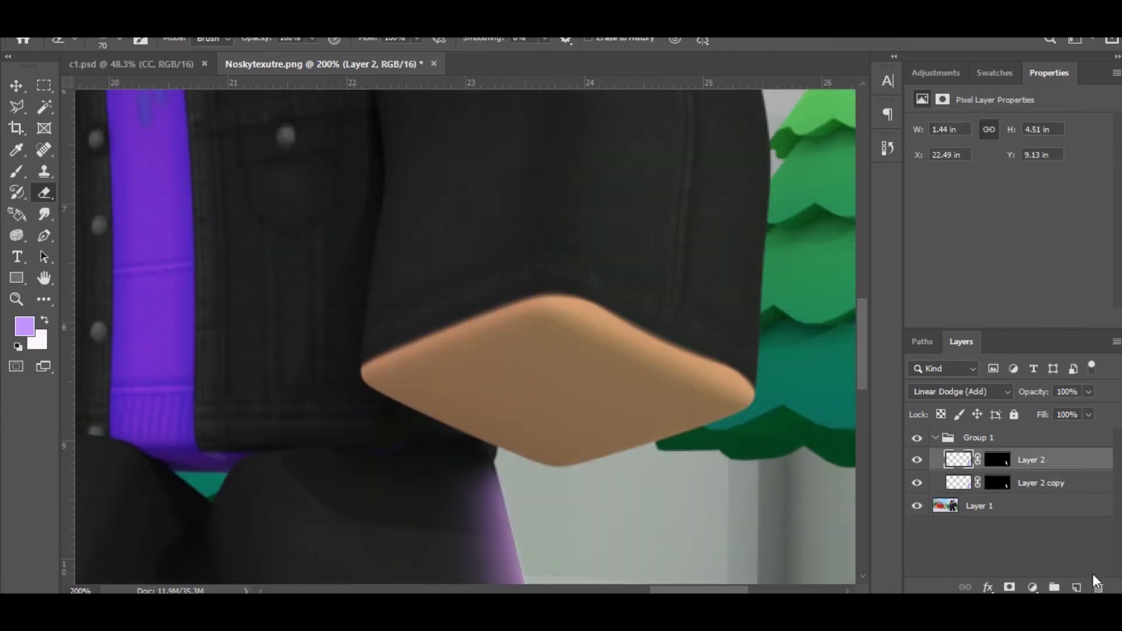
click(1076, 587)
scroll(529, 379, up, 1)
scroll(529, 380, left, 8)
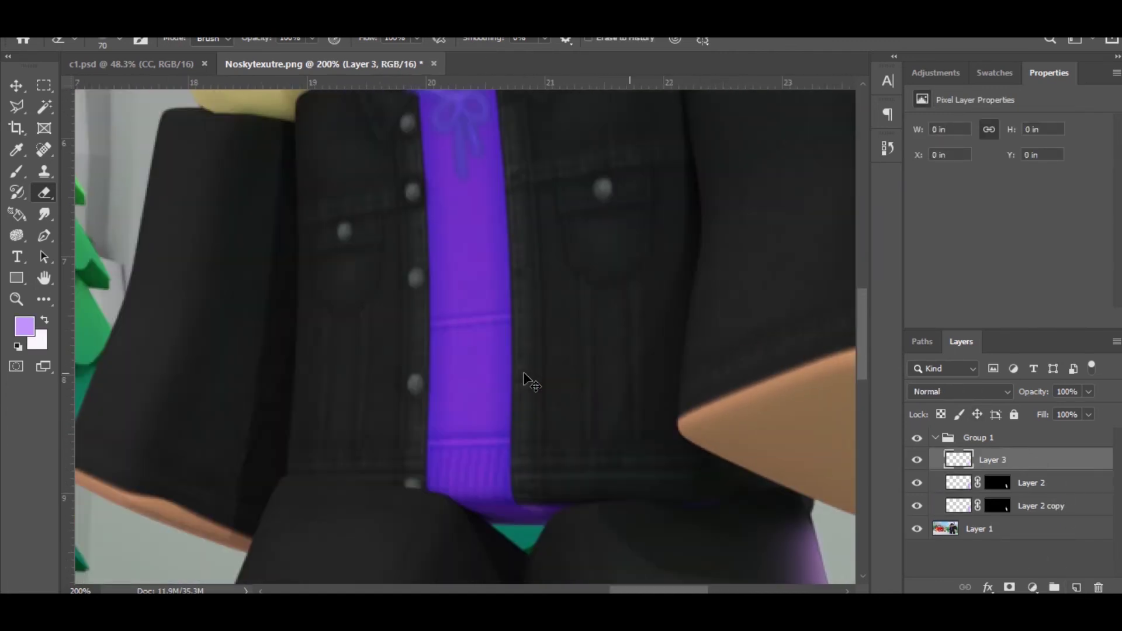
scroll(526, 379, left, 10)
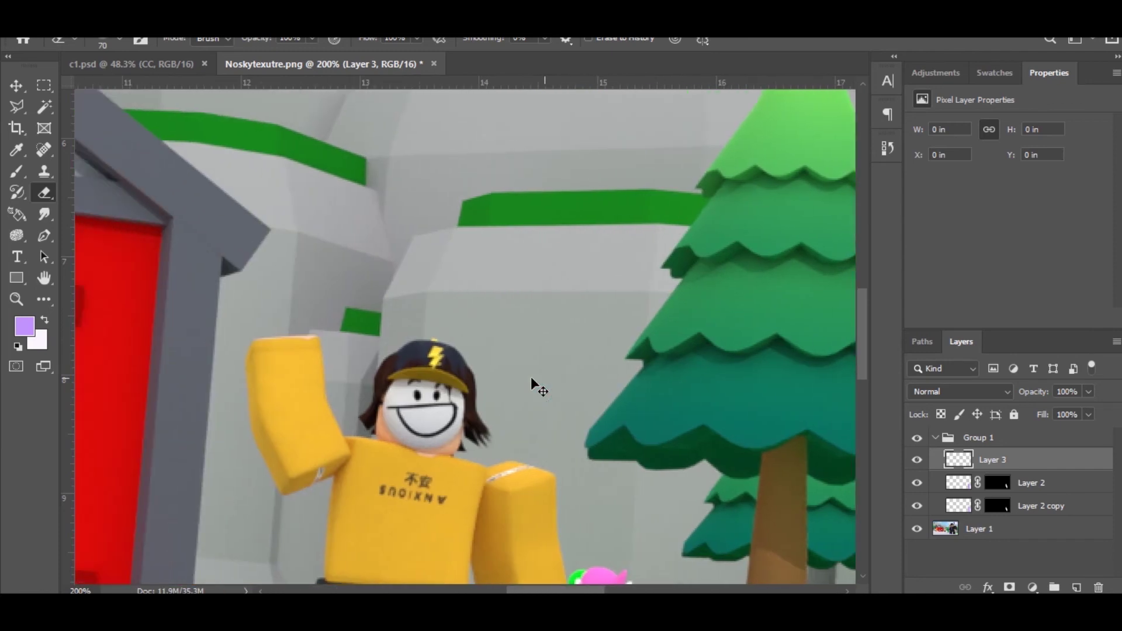
scroll(568, 398, down, 8)
scroll(568, 398, right, 5)
scroll(563, 408, left, 7)
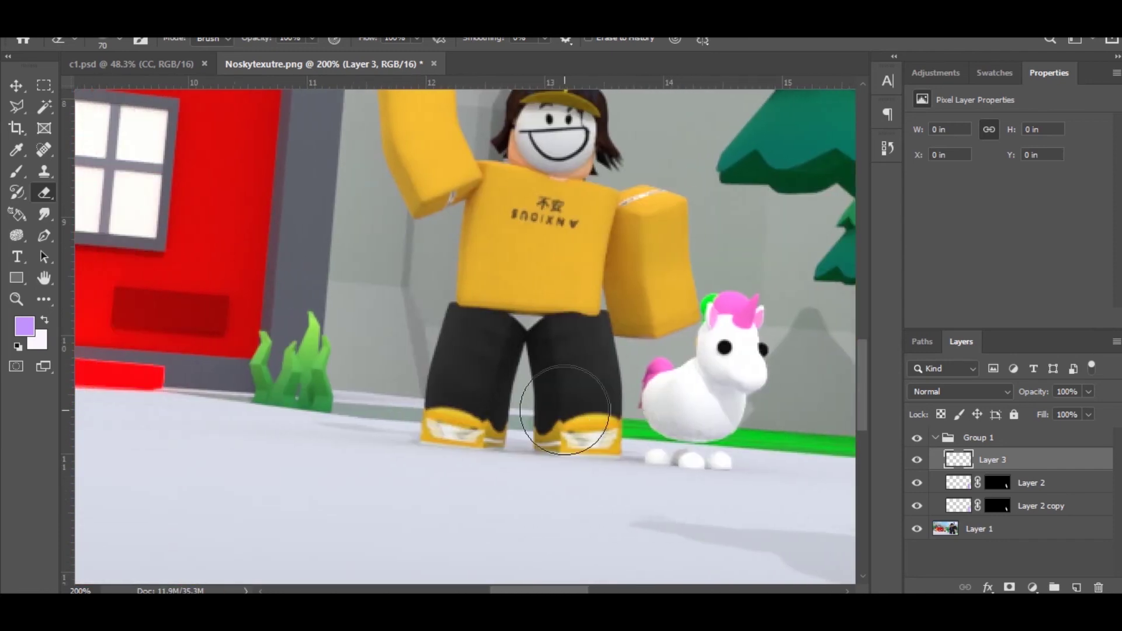
scroll(567, 404, right, 2)
scroll(566, 403, down, 1)
scroll(566, 409, up, 2)
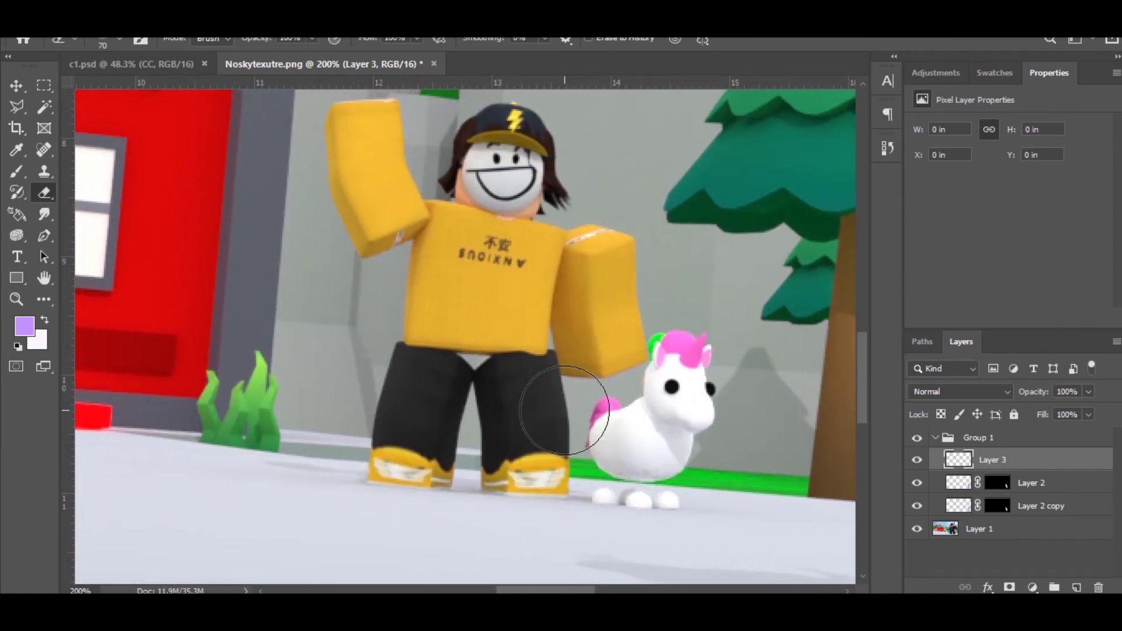
scroll(564, 417, up, 2)
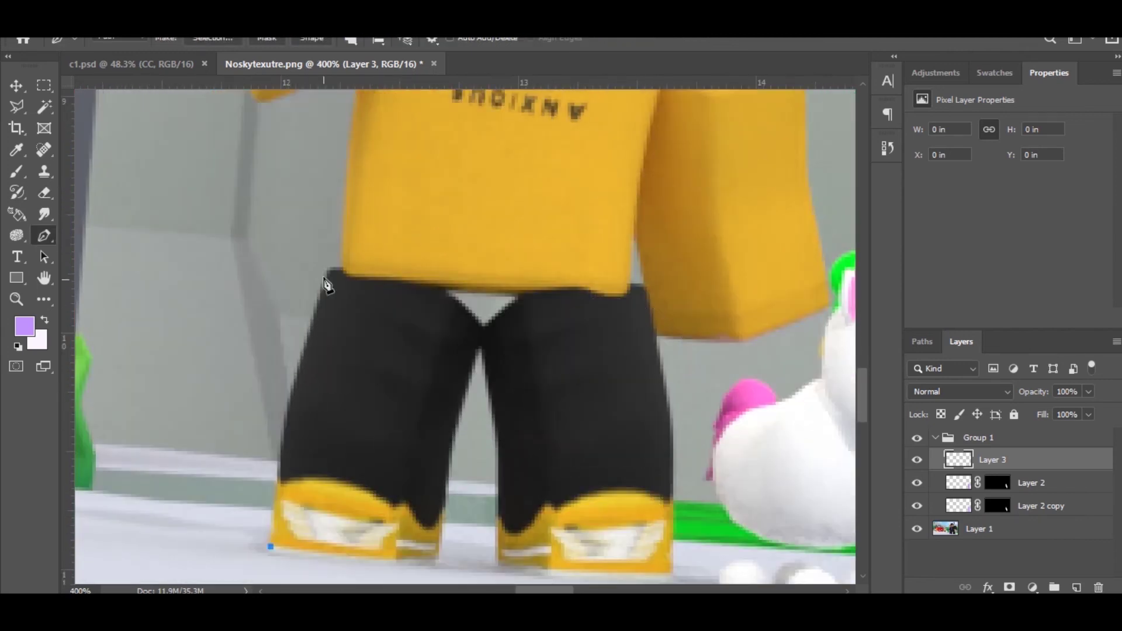
click(271, 547)
key(ctrl+Return)
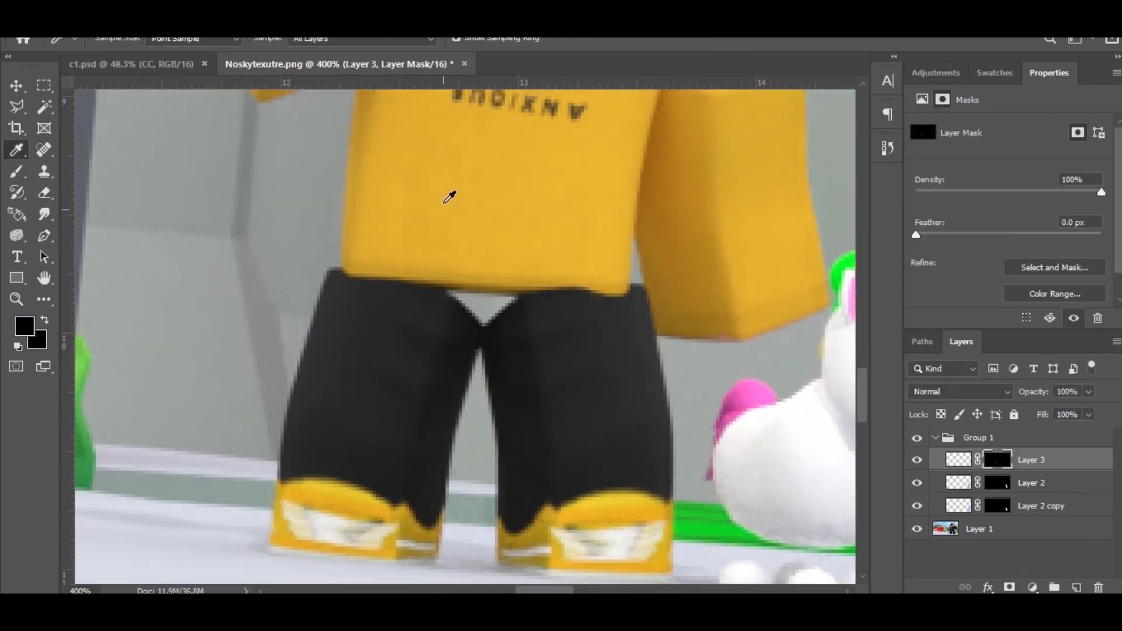
Step: Paint the sampled shirt yellow along the leg's outer edge on Layer 3 and set its blend mode to Linear Dodge (Add)
key(b)
key(x)
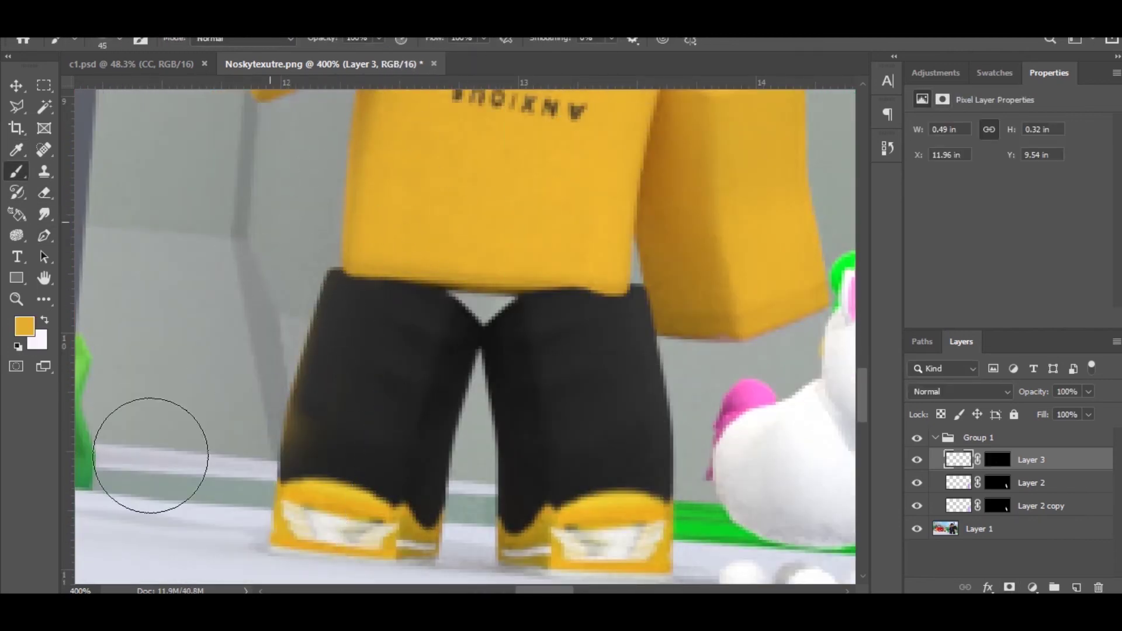
drag(301, 357, 321, 413)
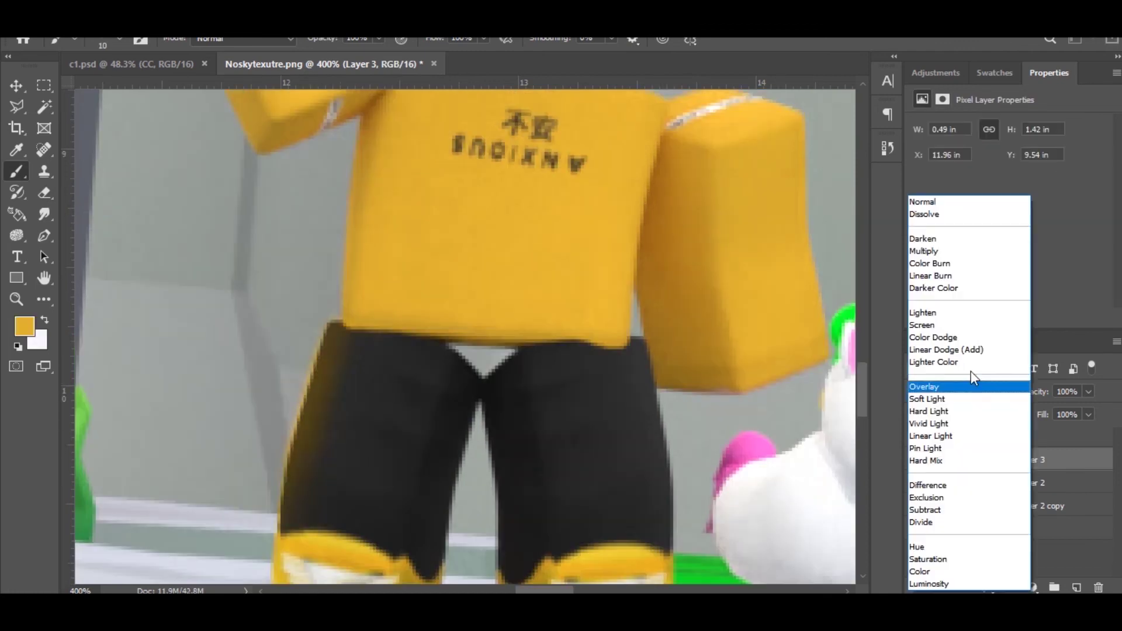
click(970, 368)
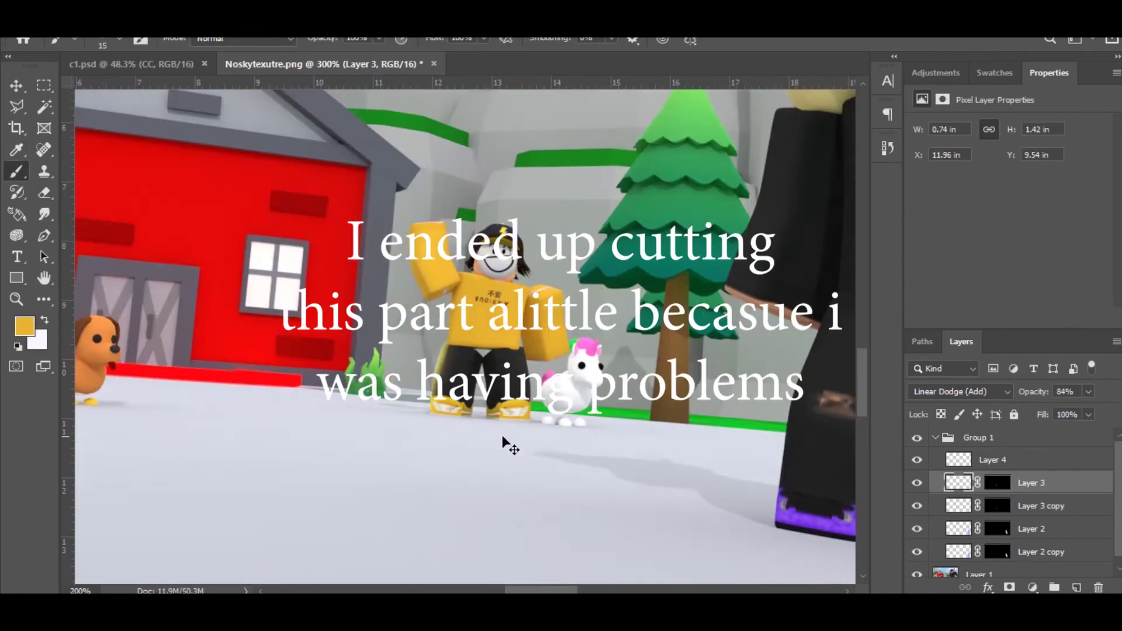
Step: Compare the full image with the Rim group hidden and shown
key(ctrl+0)
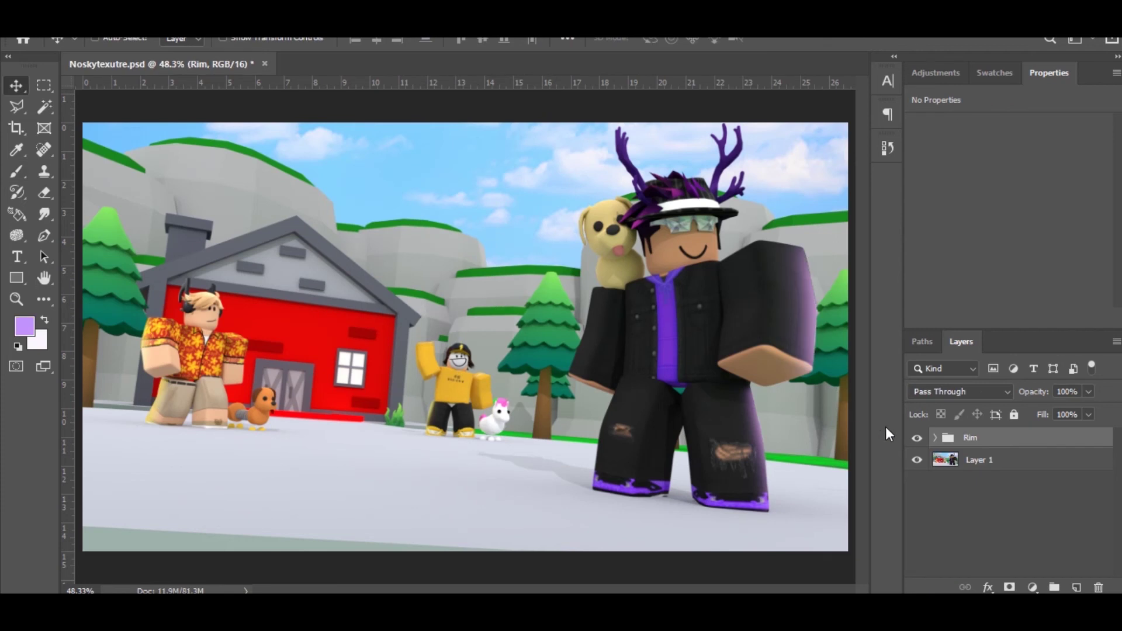
click(917, 438)
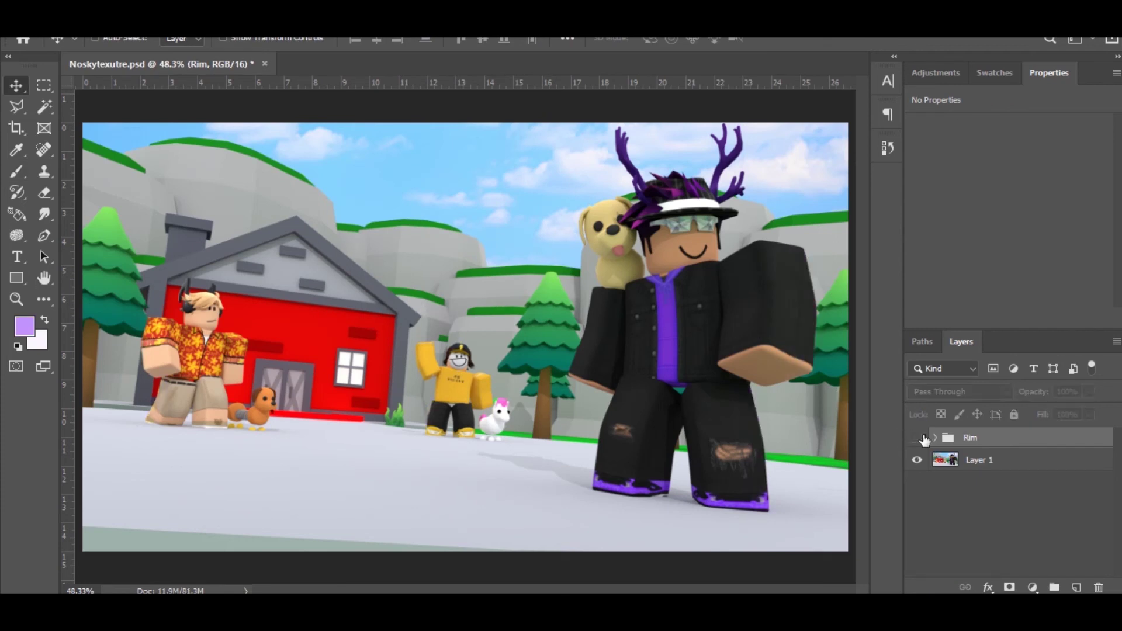
click(918, 438)
click(918, 438)
click(918, 438)
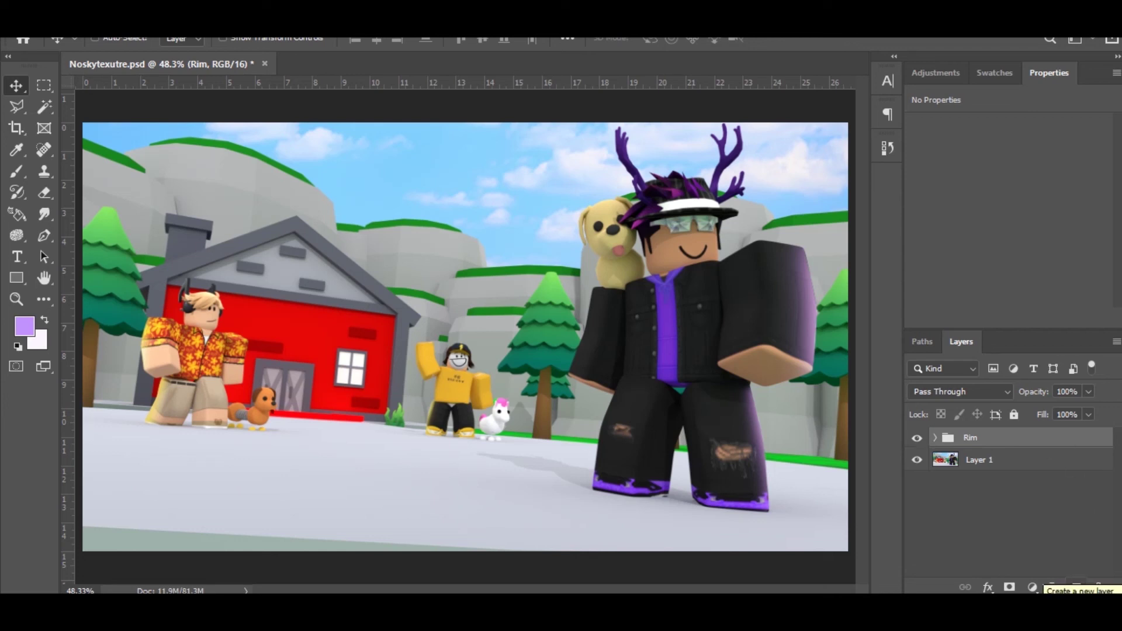
Step: Create a new layer above the Rim group, put it in its own group and save the document
click(1077, 587)
key(ctrl+g)
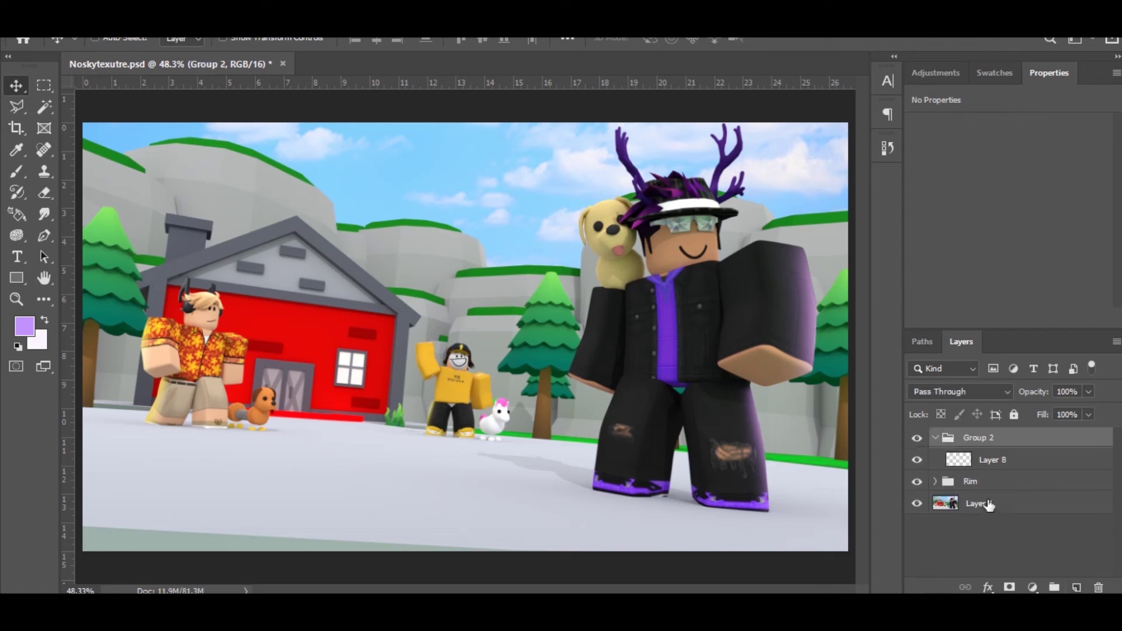
key(ctrl+s)
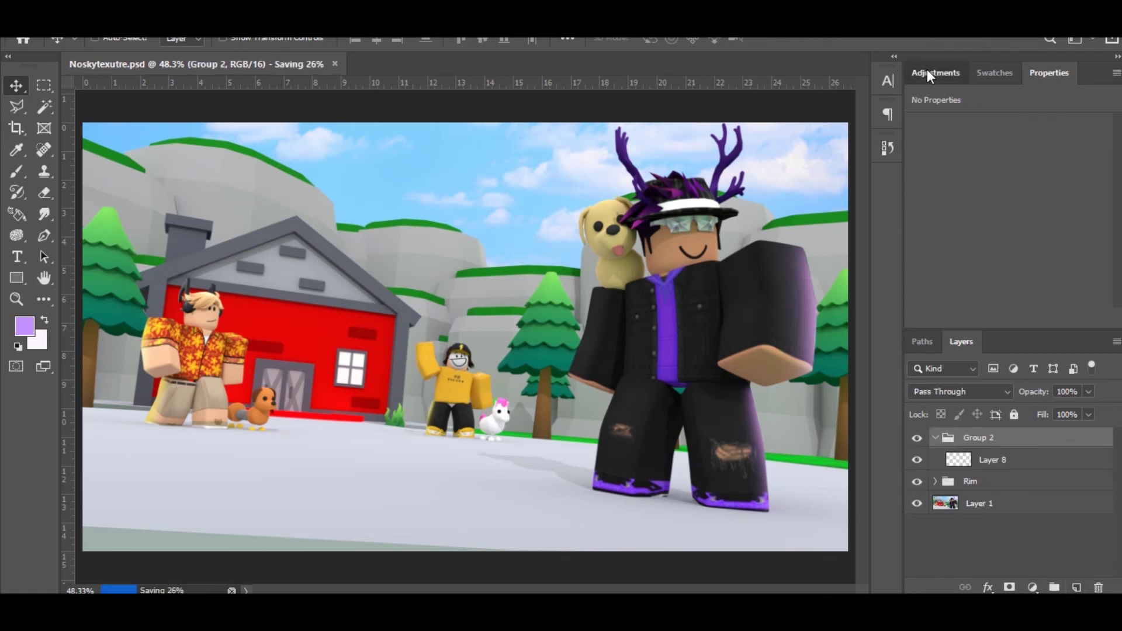
Step: Add a Vibrance adjustment in the new group with vibrance +82, saturation +17 and layer opacity 77%
click(928, 70)
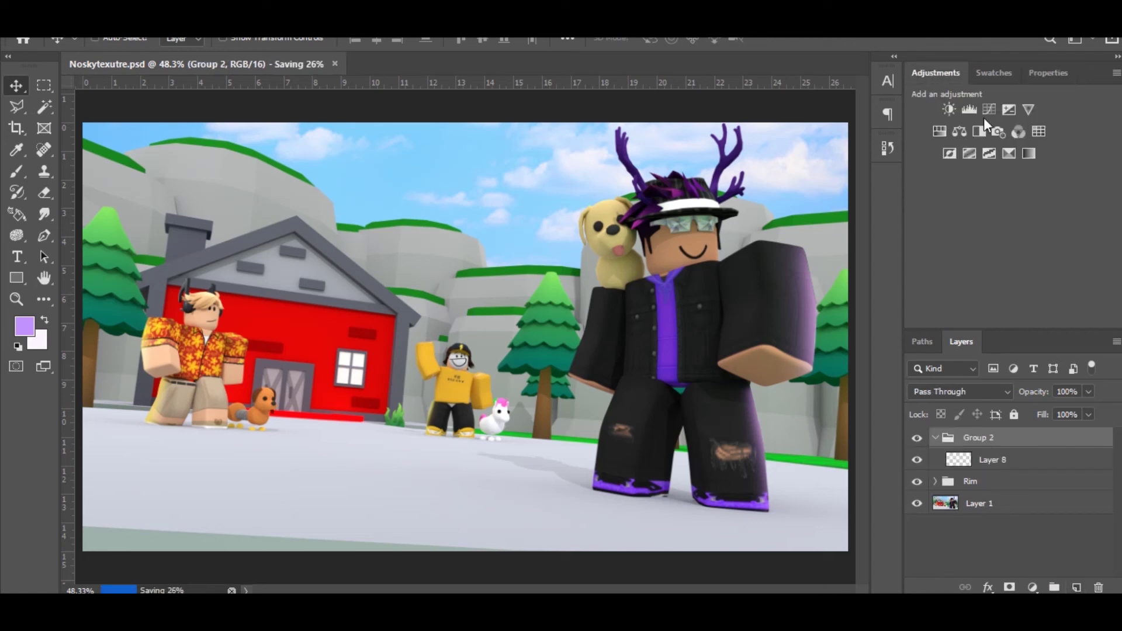
click(1028, 111)
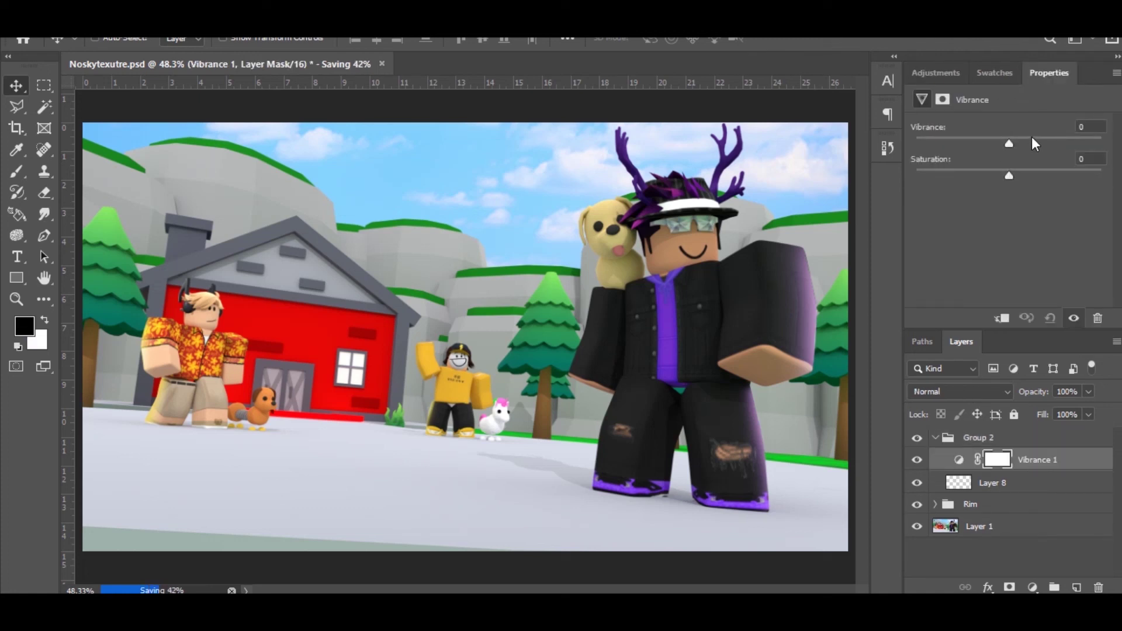
drag(1033, 138, 1086, 142)
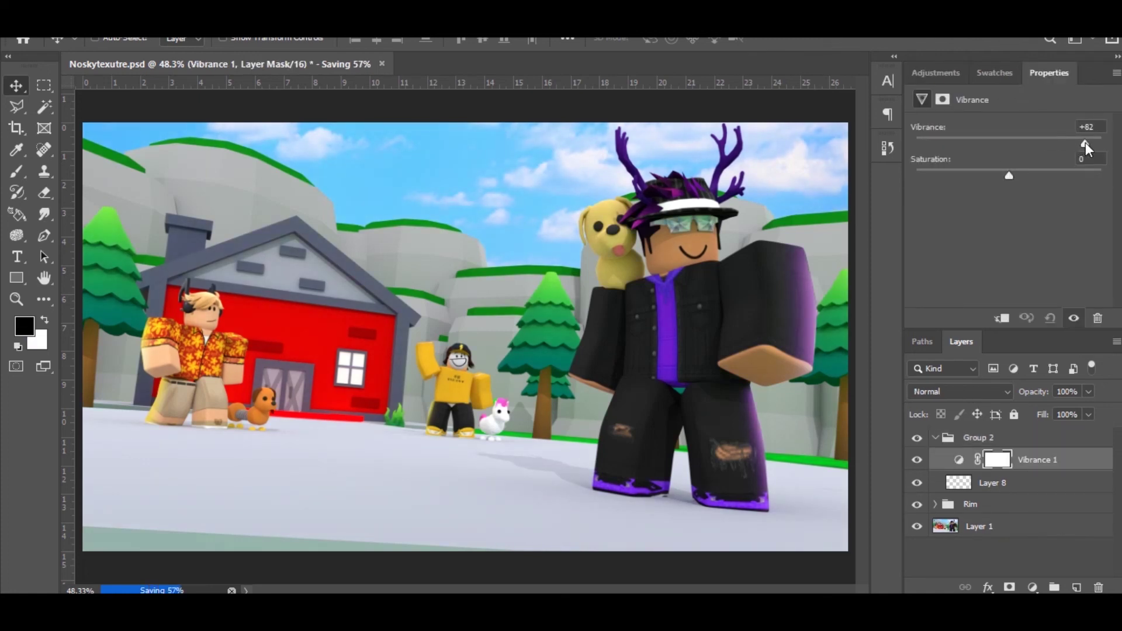
drag(1009, 175, 1022, 177)
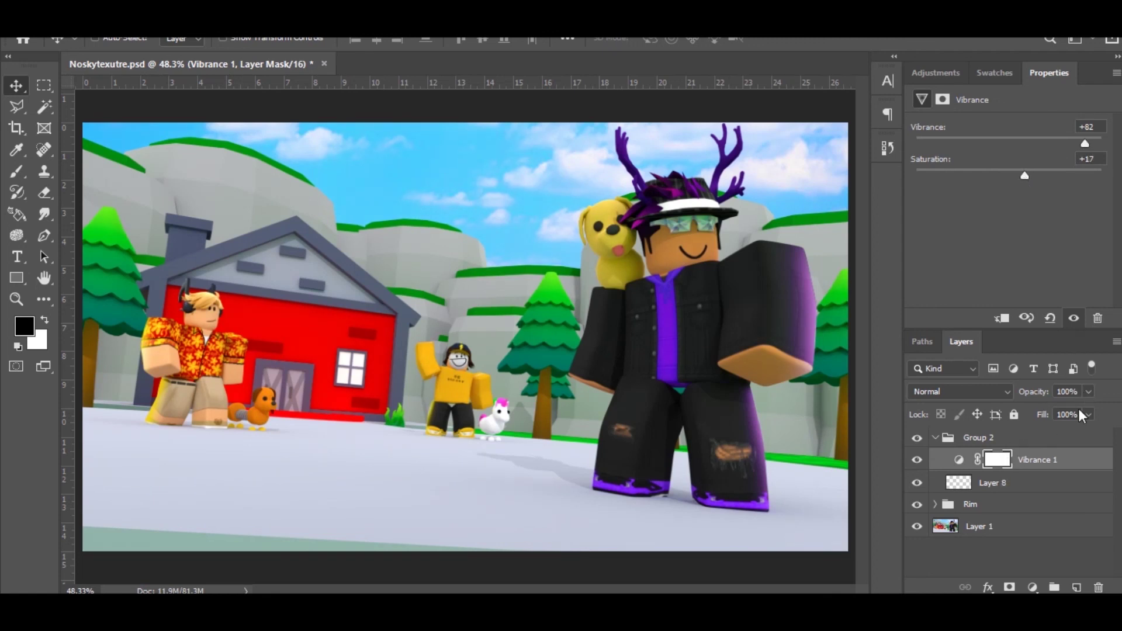
click(964, 463)
click(1088, 391)
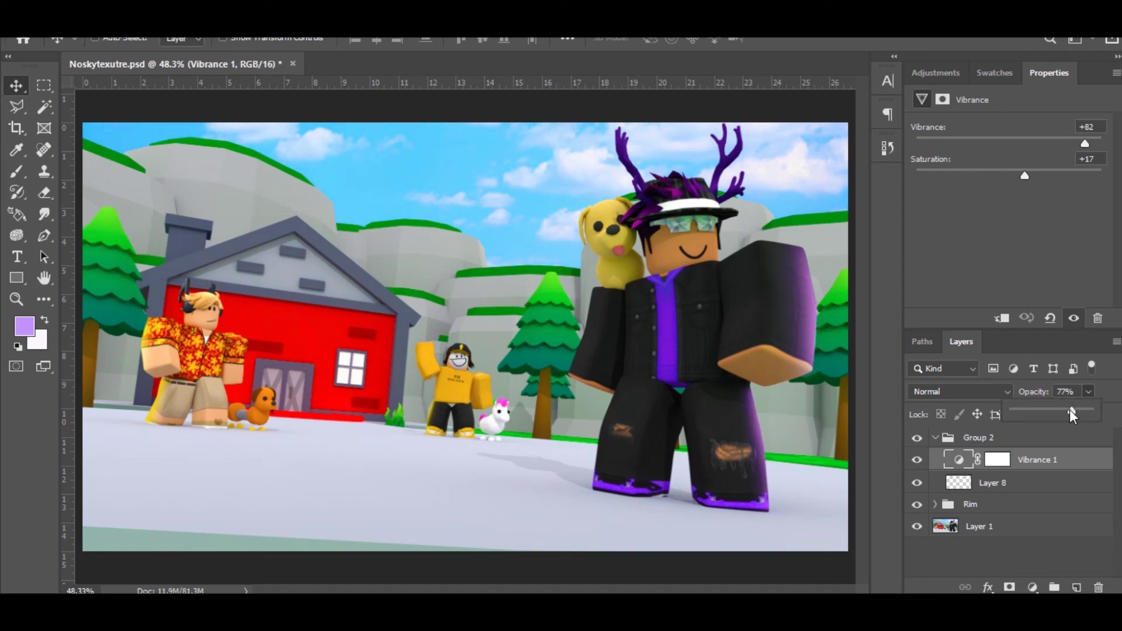
Step: Add a Color Balance adjustment with midtones at cyan-red -16, magenta-green -17 and yellow-blue +17, and compare the image without it
click(941, 72)
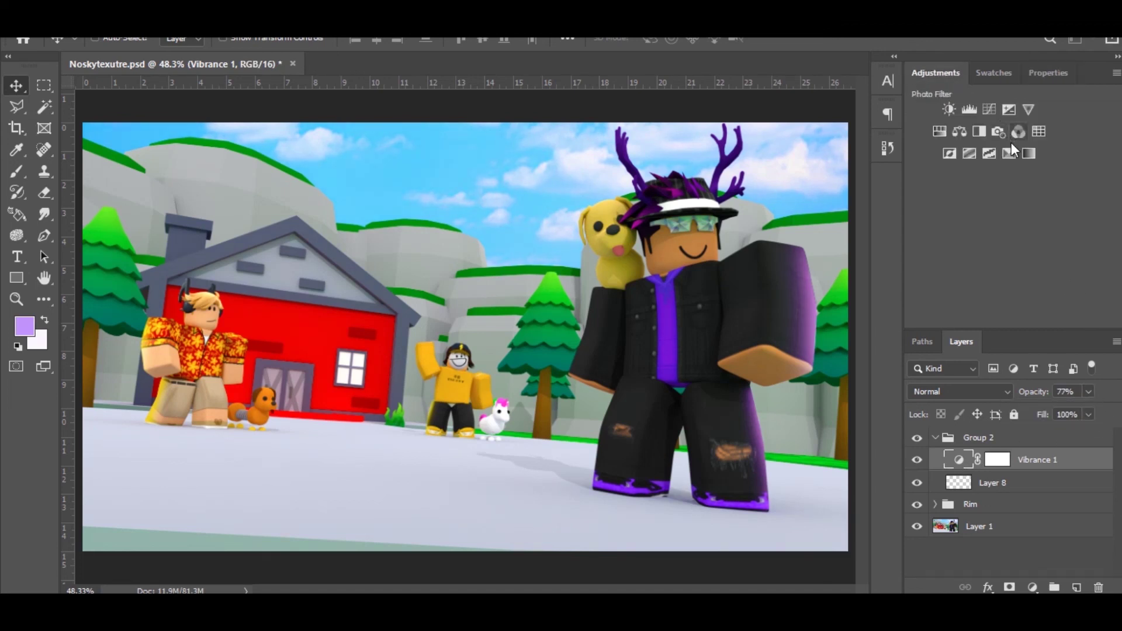
click(959, 133)
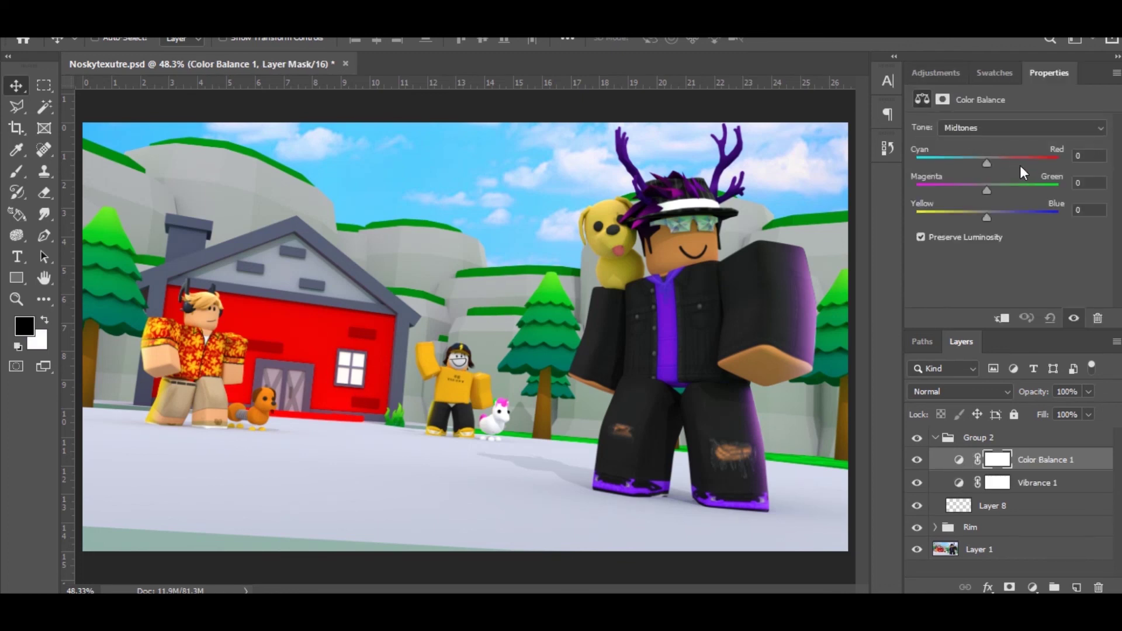
click(977, 159)
drag(973, 164, 998, 216)
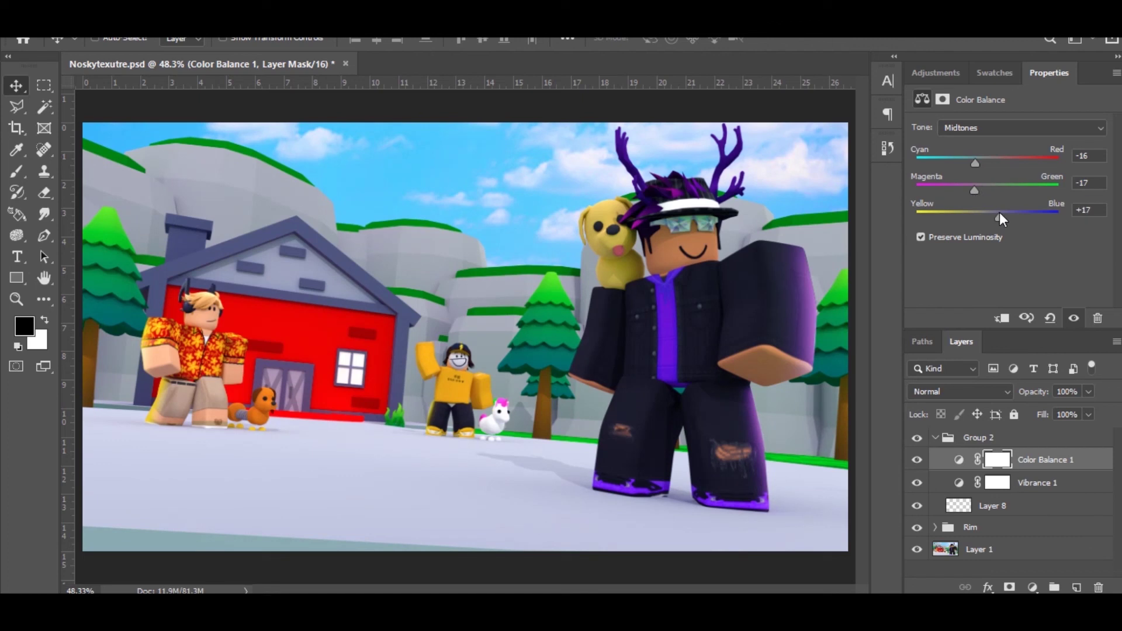
click(922, 461)
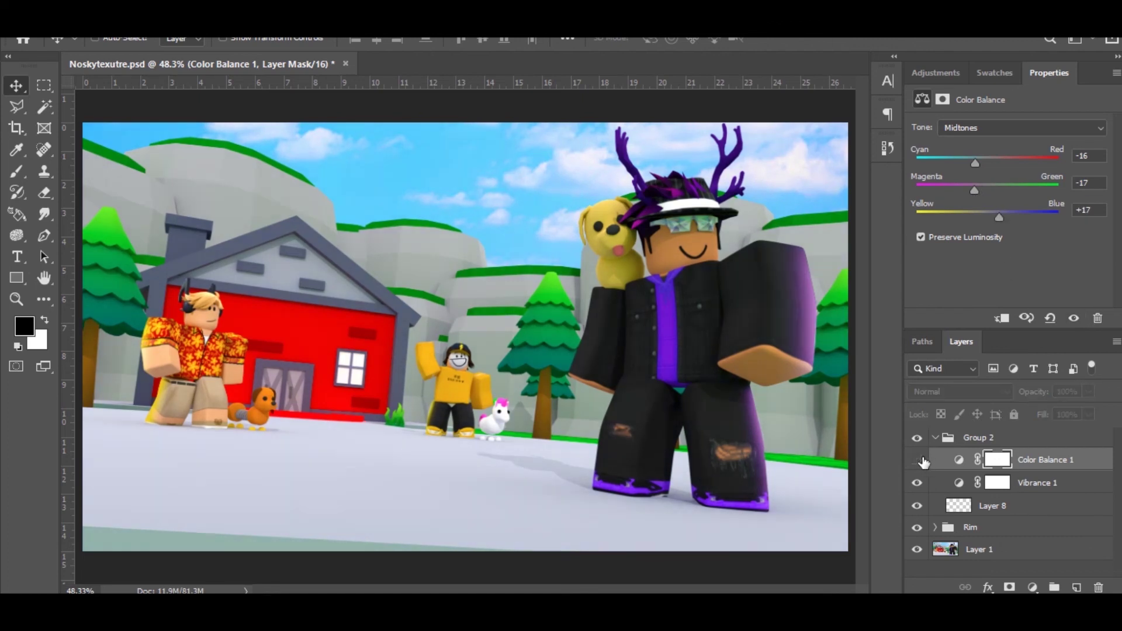
click(922, 460)
Step: Add a Curves adjustment above the colour balance, raise the RGB curve's midtones to brighten the scene, and compare the image without it
click(1016, 444)
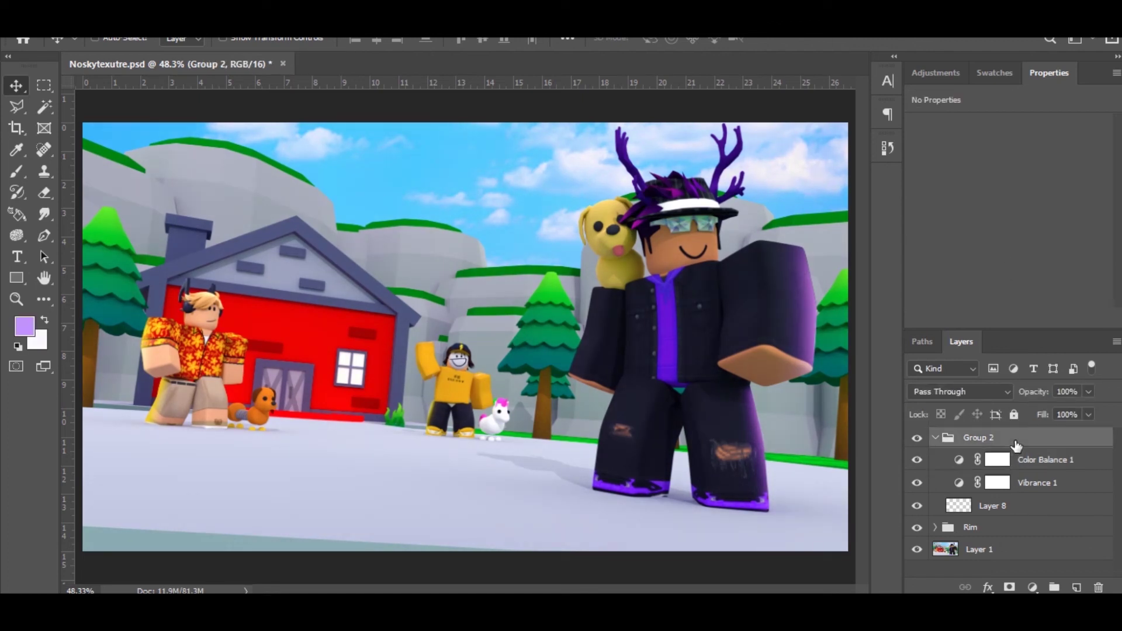
click(933, 73)
click(988, 109)
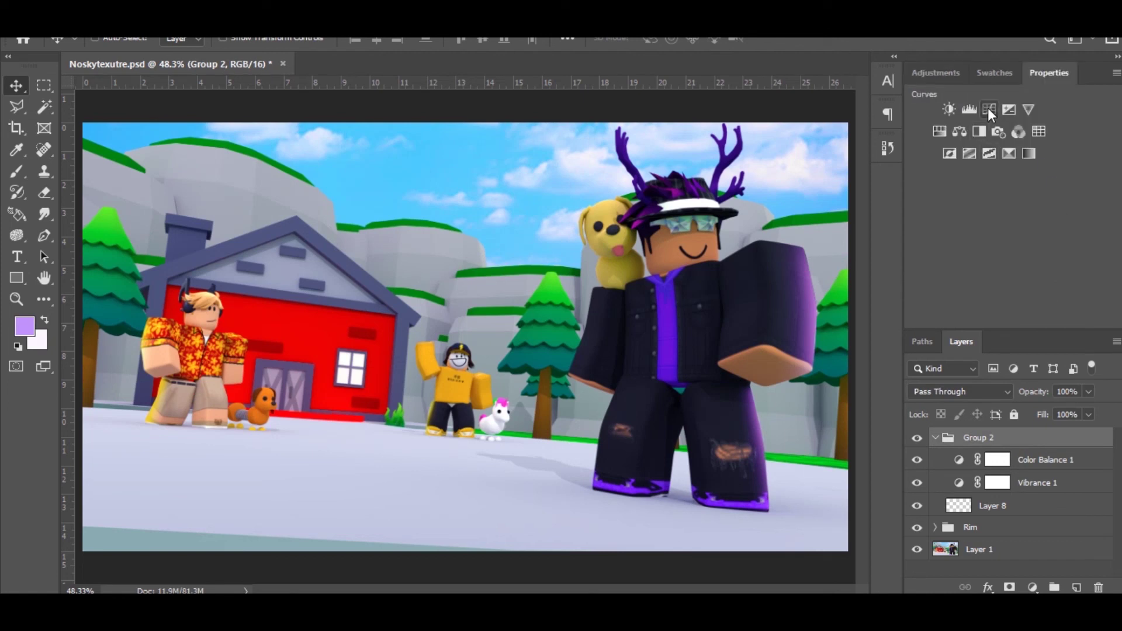
mouse_move(1018, 246)
mouse_down()
mouse_move(1029, 234)
mouse_move(1020, 225)
mouse_move(1007, 244)
mouse_up()
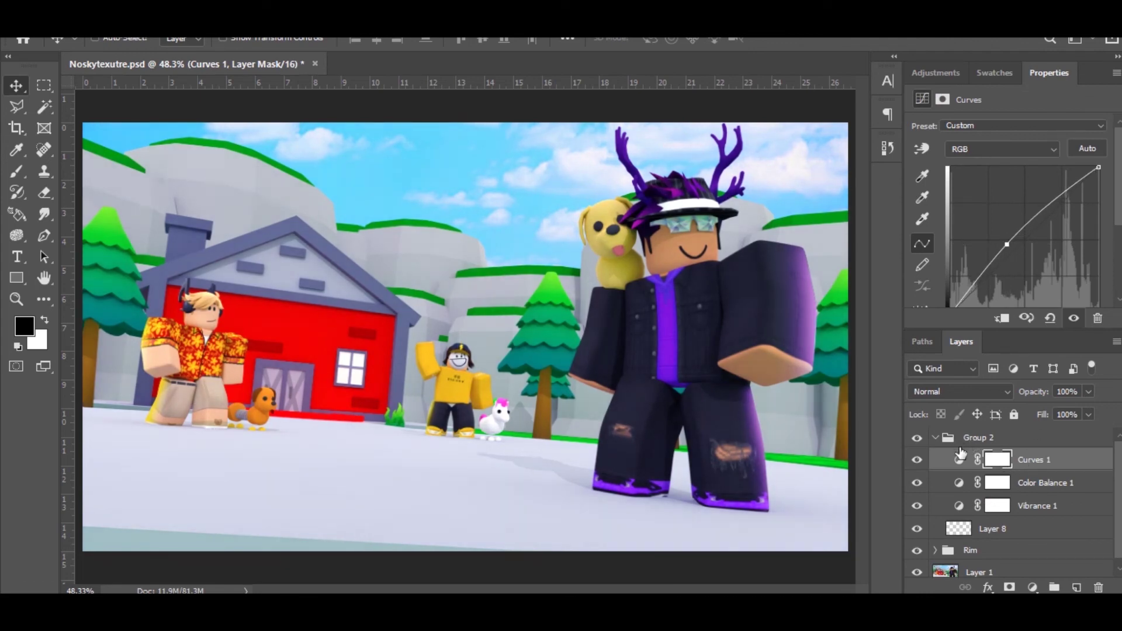
click(917, 460)
click(917, 460)
Step: On a new layer above the curves adjustment, paint sampled sky blue across the whole sky with a 400 px brush
click(1080, 587)
key(b)
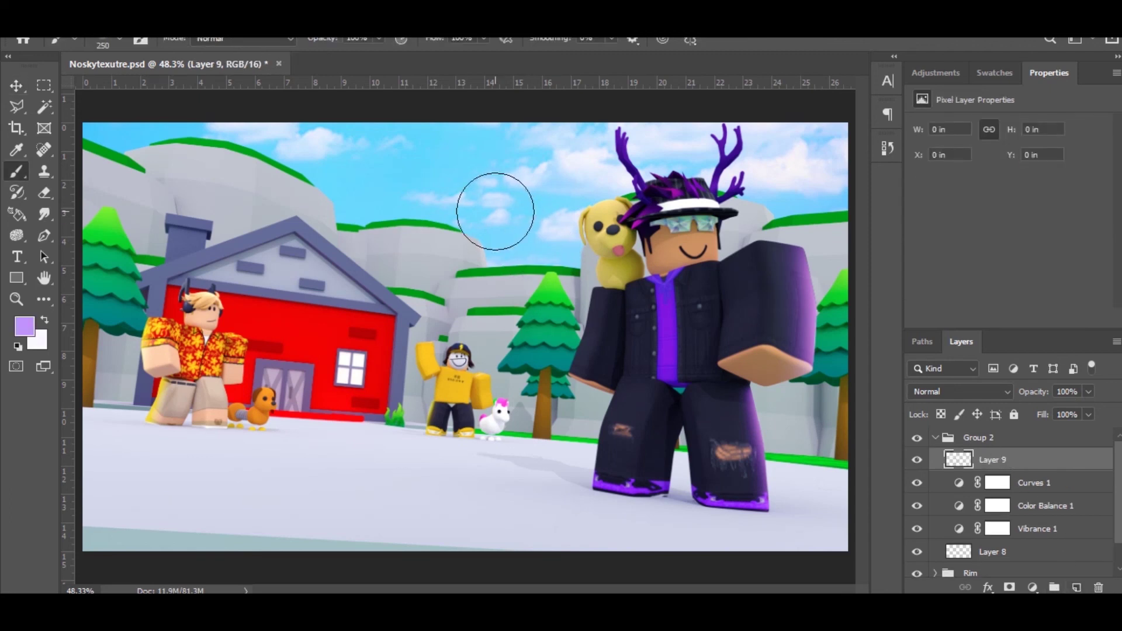
alt+click(441, 145)
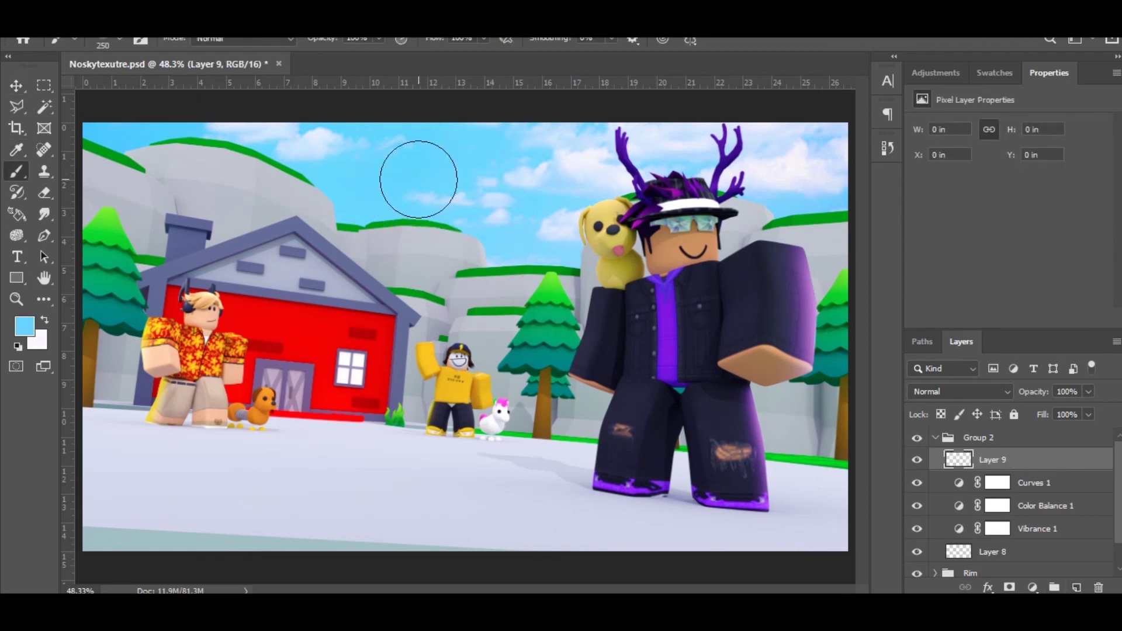
key(bracketright)
key(bracketright)
key(bracketright)
mouse_move(772, 152)
mouse_down()
mouse_move(809, 160)
mouse_move(796, 168)
mouse_move(649, 144)
mouse_move(604, 190)
mouse_move(563, 169)
mouse_move(530, 216)
mouse_move(446, 166)
mouse_move(343, 145)
mouse_up()
drag(206, 93, 141, 114)
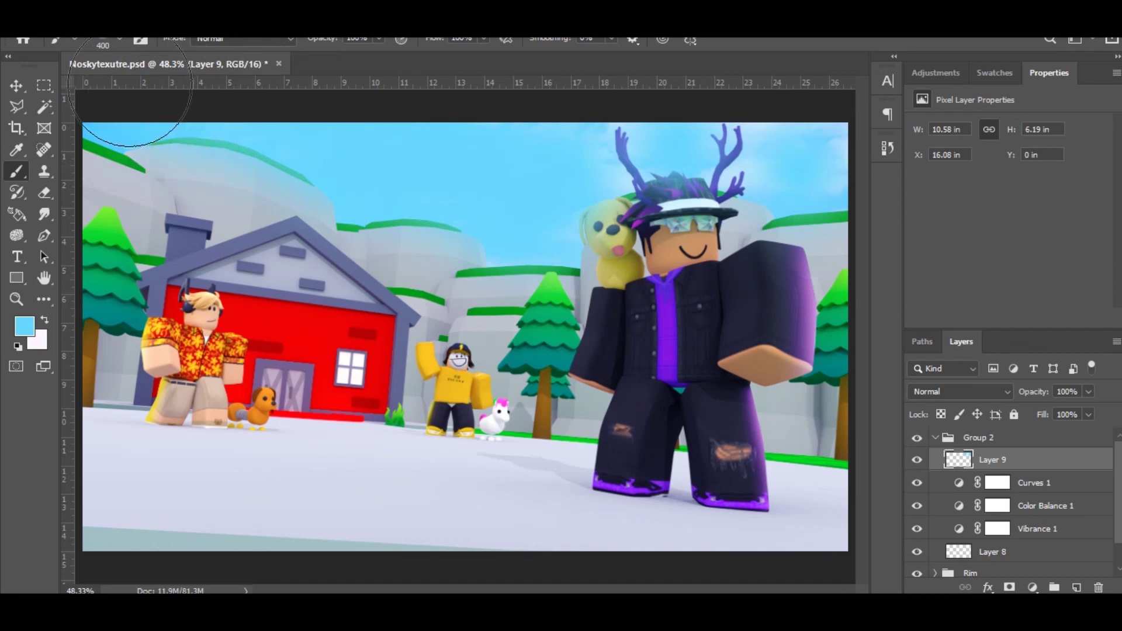
click(627, 138)
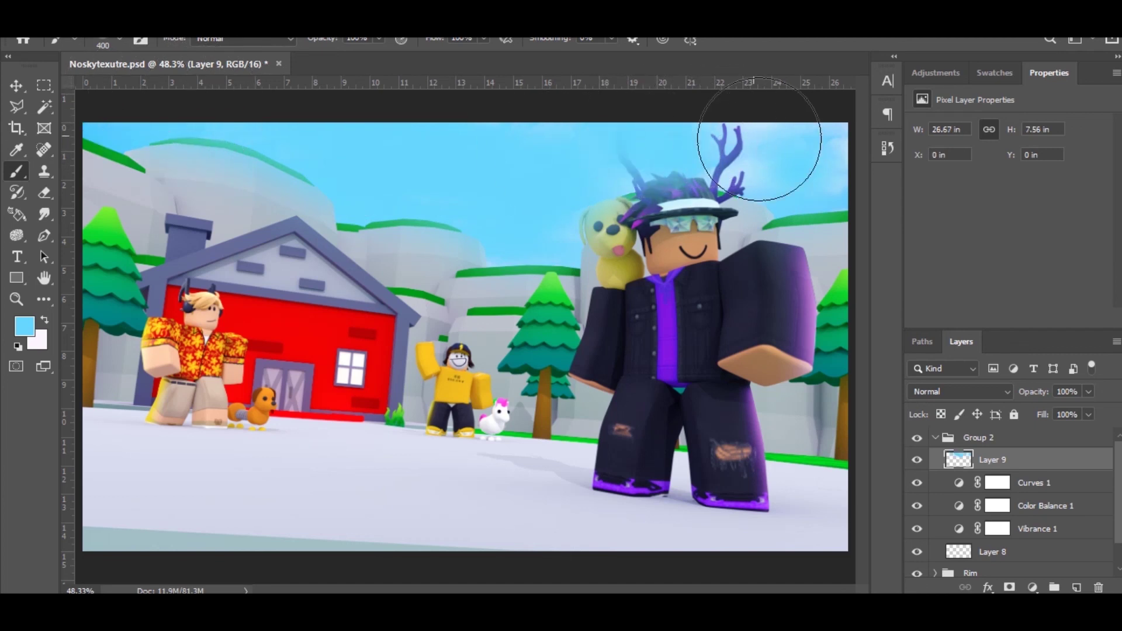
Step: Set the sky-blue paint layer's blend mode to Overlay and its opacity to 77%
click(979, 387)
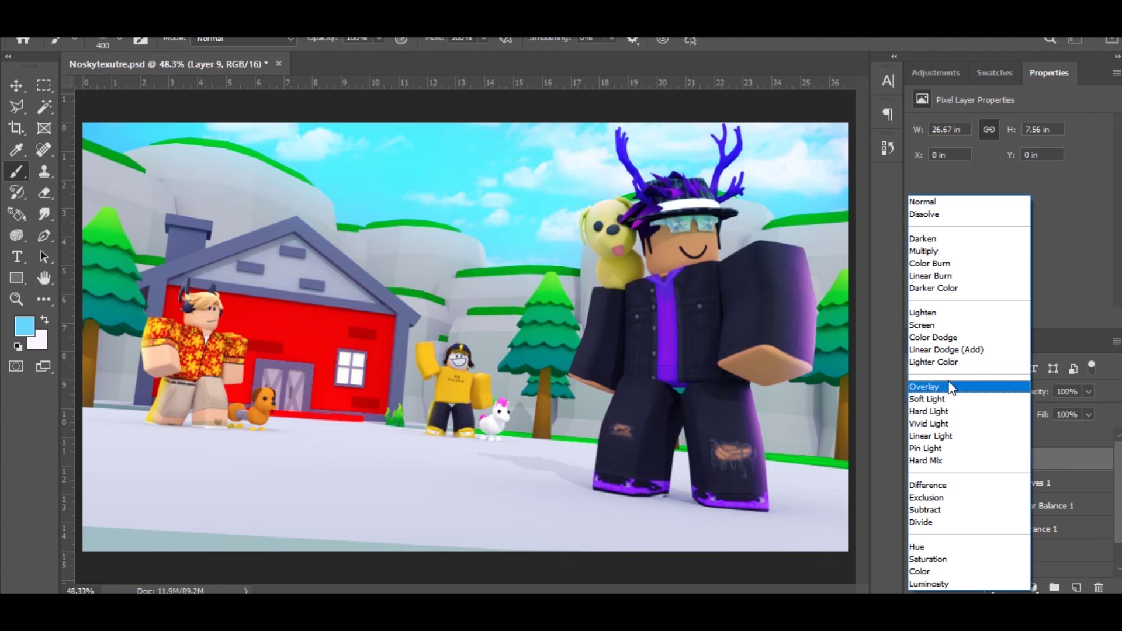
click(951, 387)
click(1086, 395)
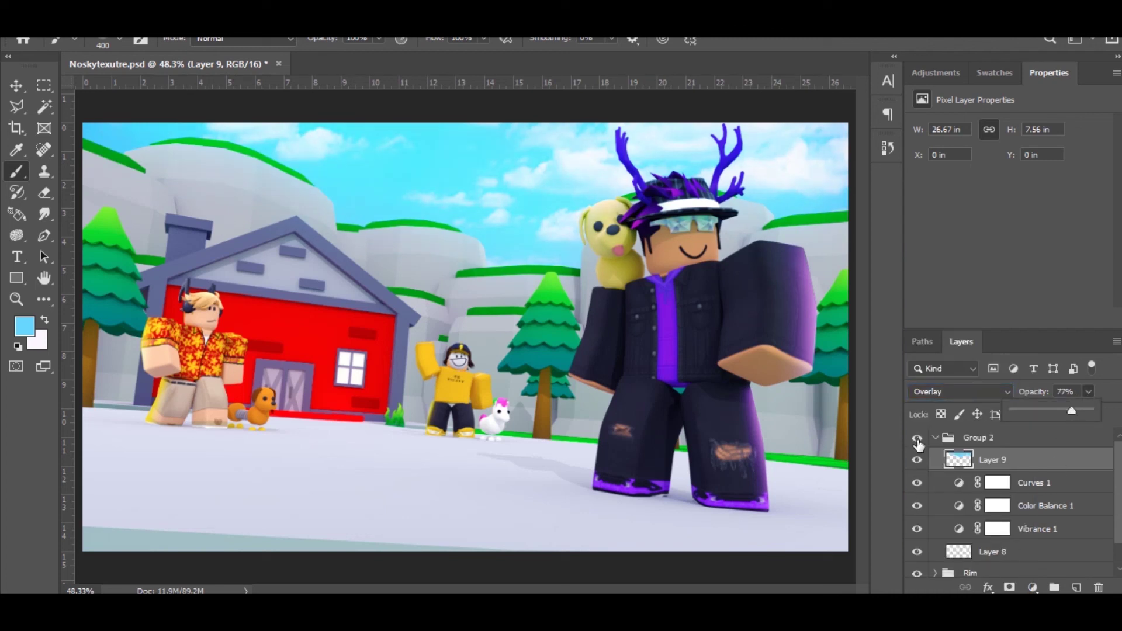
Step: Collapse the colour-correction group, rename it CC, and compare the image with the group hidden and shown
click(974, 439)
click(935, 438)
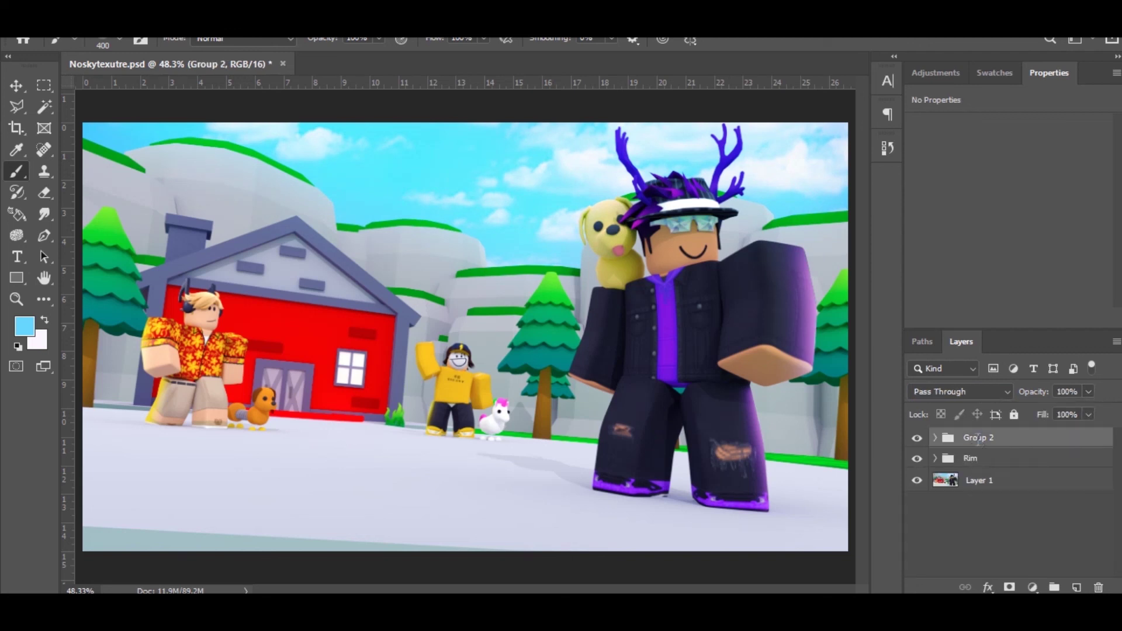
double_click(978, 438)
text(CC)
key(Return)
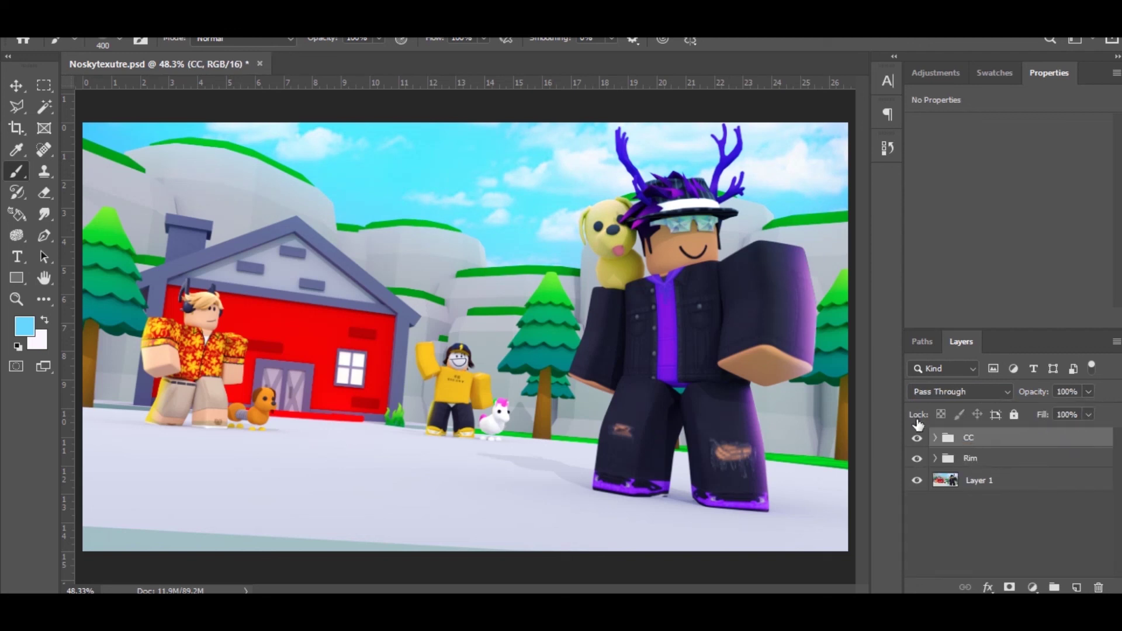
click(918, 437)
click(918, 436)
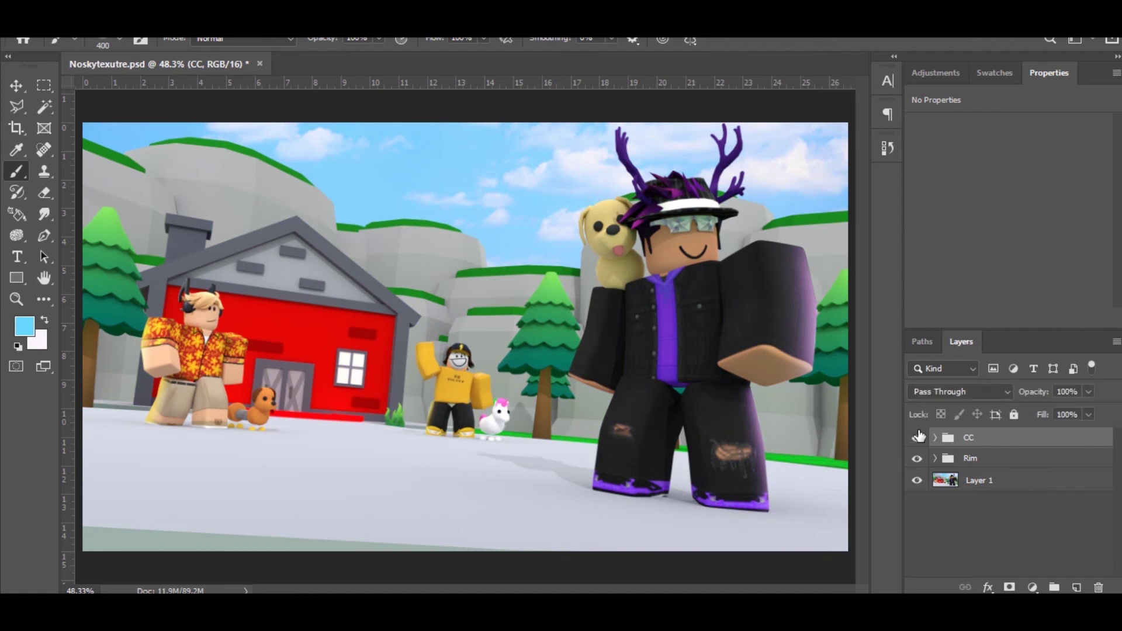